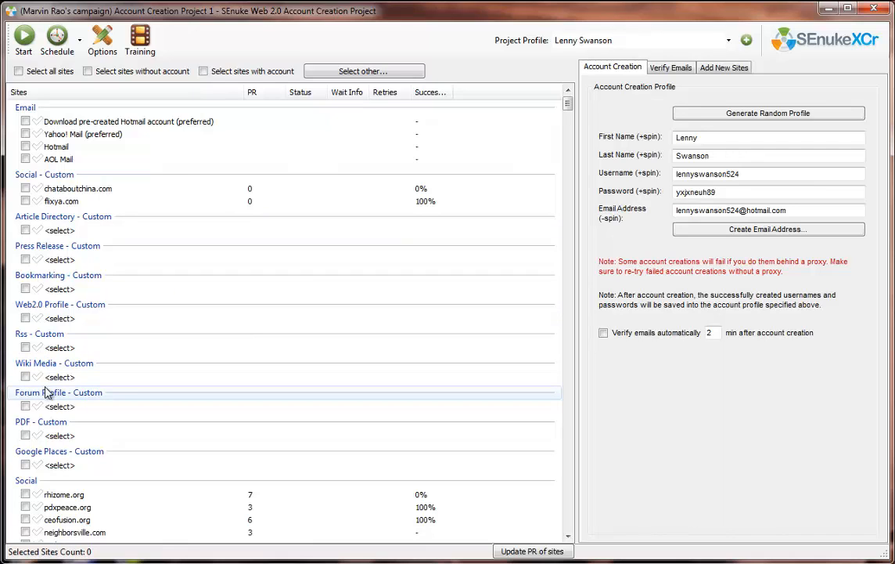
Start adding a new script from the Forum Profile - Custom entry in the sites list
left_click(115, 407)
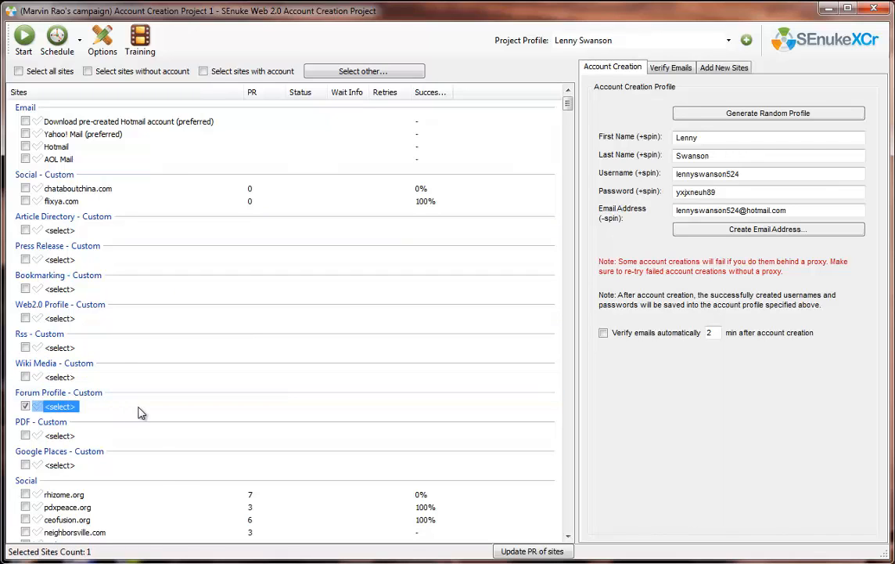
right_click(140, 412)
left_click(178, 540)
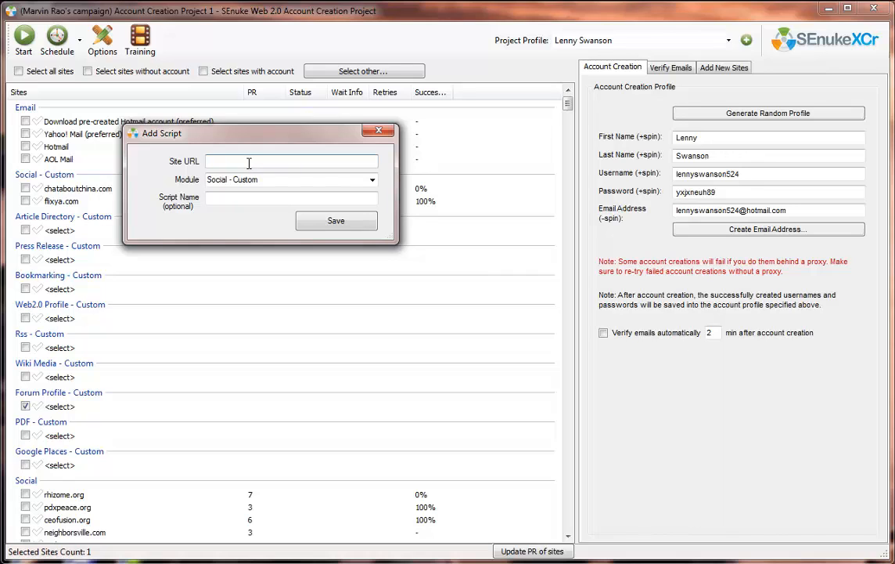
key("alt+Tab")
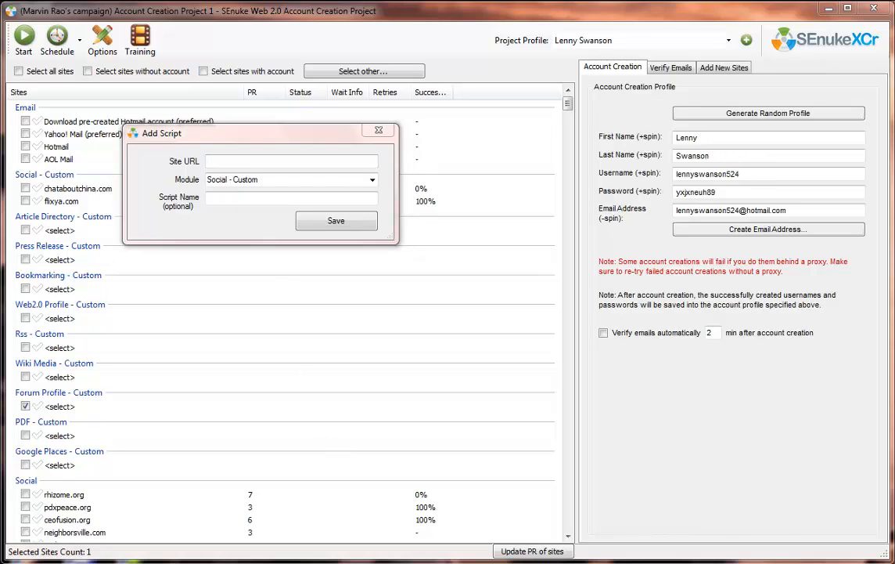
left_click_drag(894, 77, 629, 67)
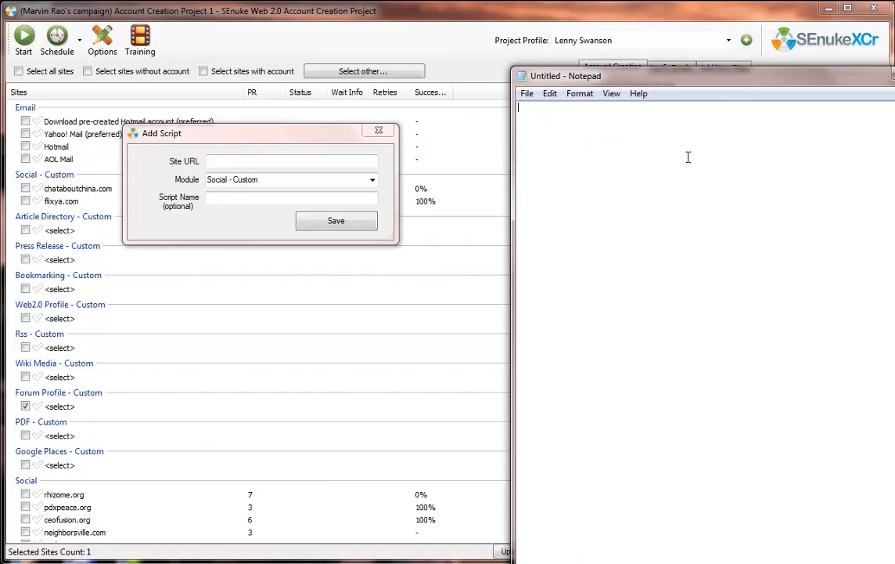
type("http://traffic.calit2.net/border/forum/ http://shareholdersunite.com/mybb/ http://www.animationinsider.net/community/ http://www.dearserve.com/forum/ http://www.spreadit.org/boards/ http://www.videosoftware.pro/forum/ http://www.progoldi2.com/forum/ http://forum.ausdroid.net/ http://www.ampedasia.com/forums/ http://classictruckforum.com/ http://dark-discussions.steve-calvert.co.uk/ http://squidsoft.net/forum/ http://forum.ab4d.com/ http://community.pshomegazette.com/ http://playingtheclassics.com/mybb/ http://forum.ipxe.org/")
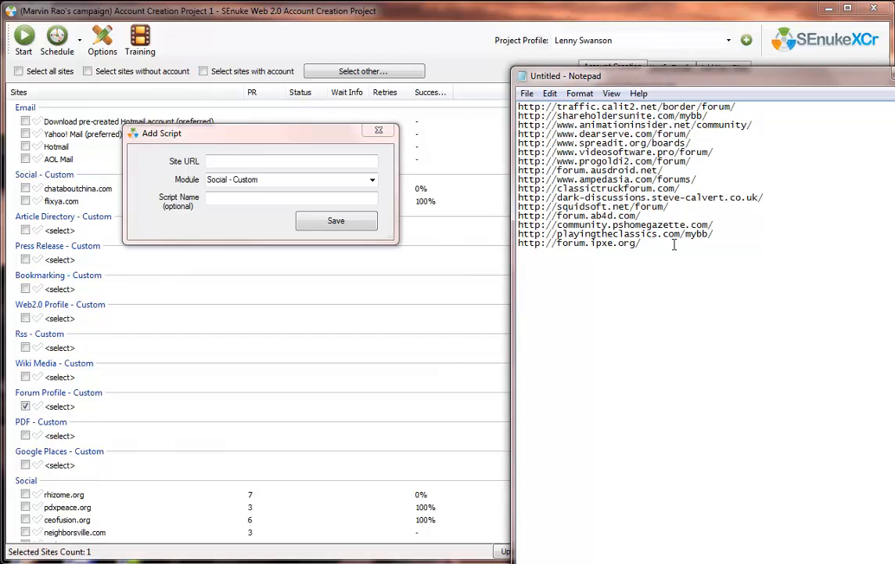
left_click_drag(646, 244, 515, 106)
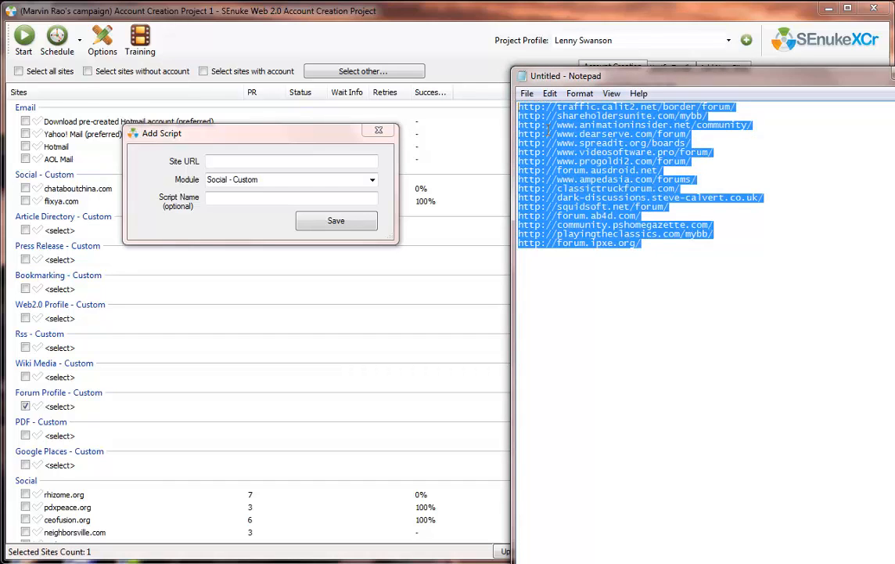
left_click(671, 257)
left_click_drag(672, 258, 517, 103)
left_click(668, 252)
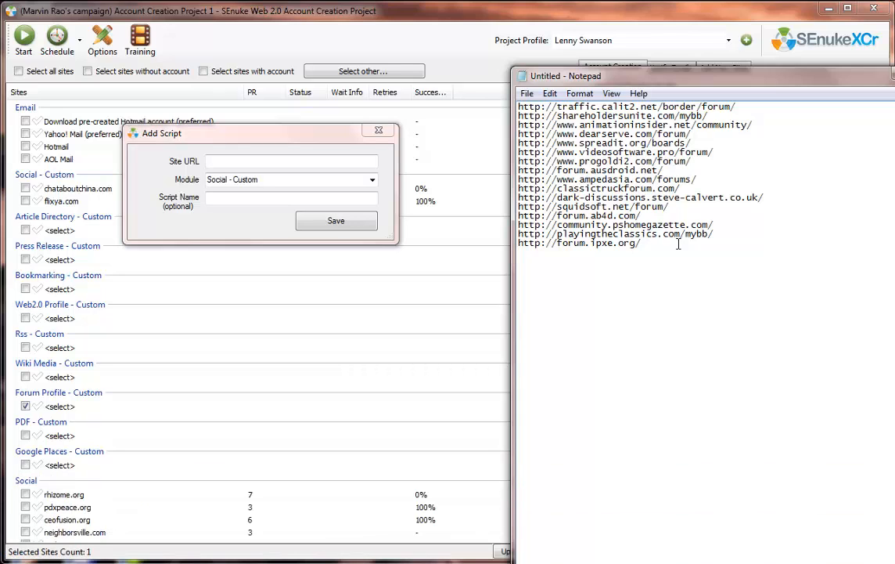
left_click_drag(679, 244, 485, 105)
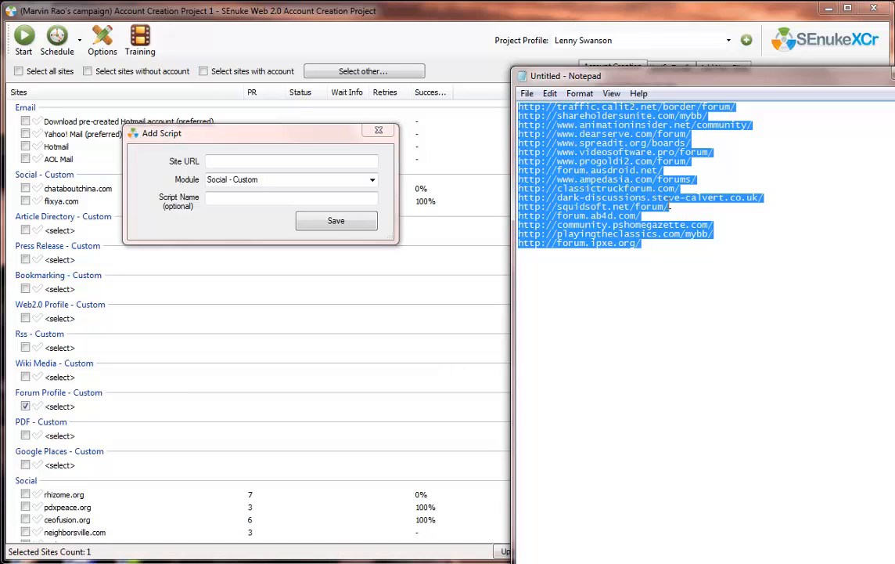
left_click(685, 132)
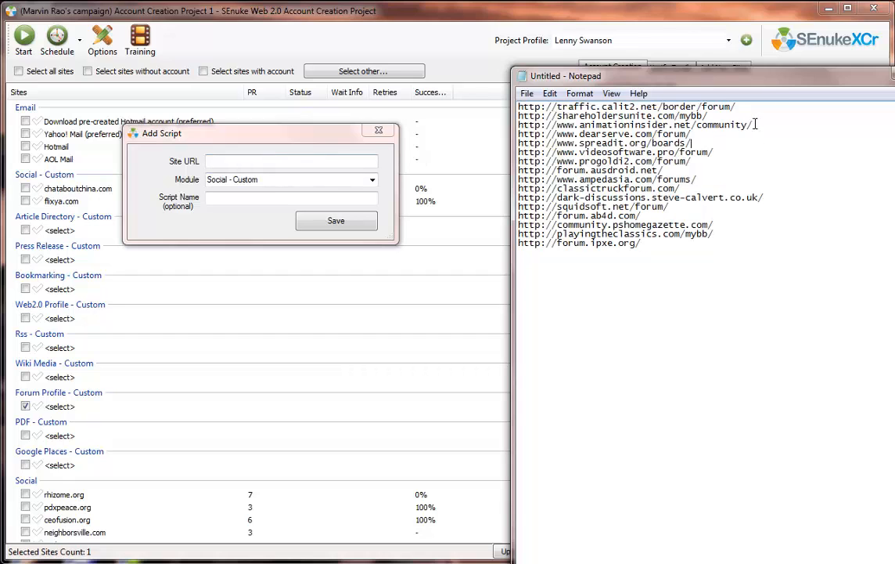
left_click_drag(750, 108, 384, 107)
key("ctrl+c")
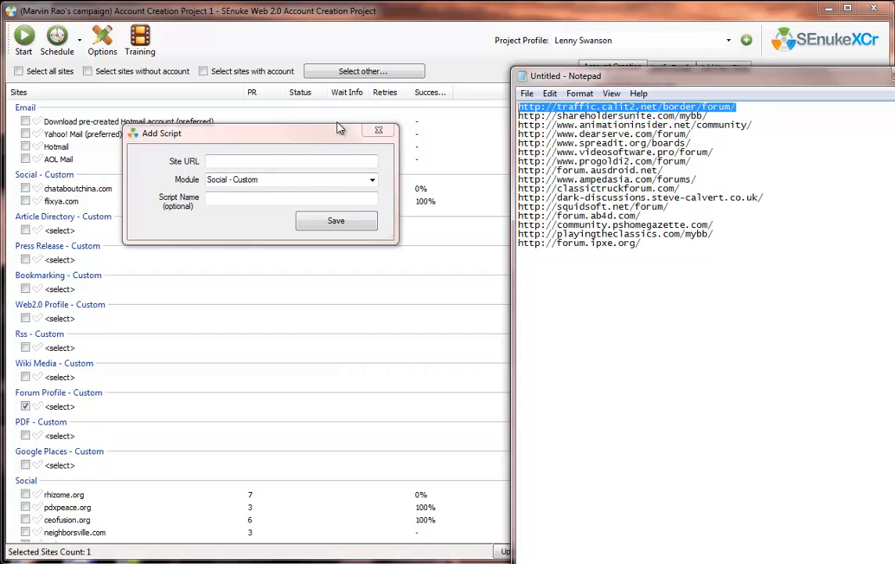
left_click(278, 160)
key("ctrl+v")
Set the script's module to Forum Profile - Custom, name it "myBB account creation" and save it
left_click(372, 181)
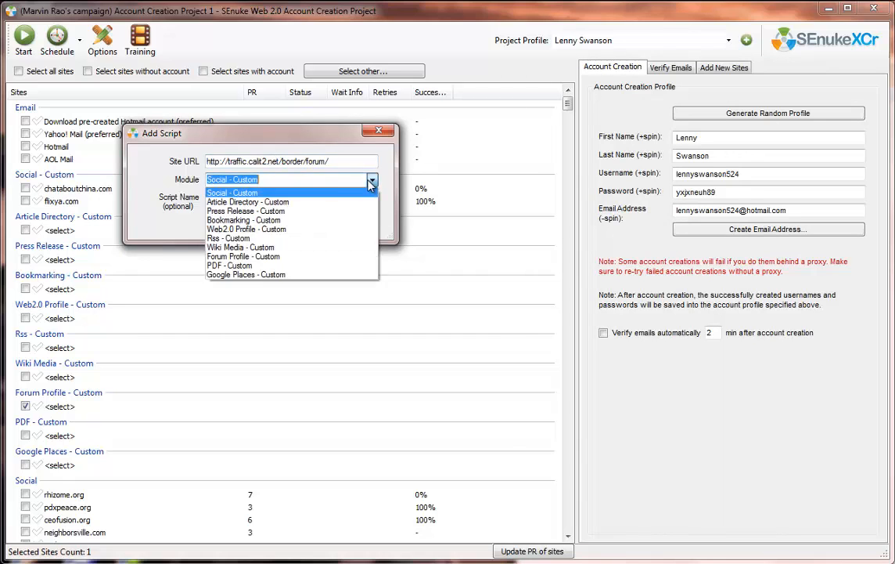
left_click(252, 235)
left_click(286, 198)
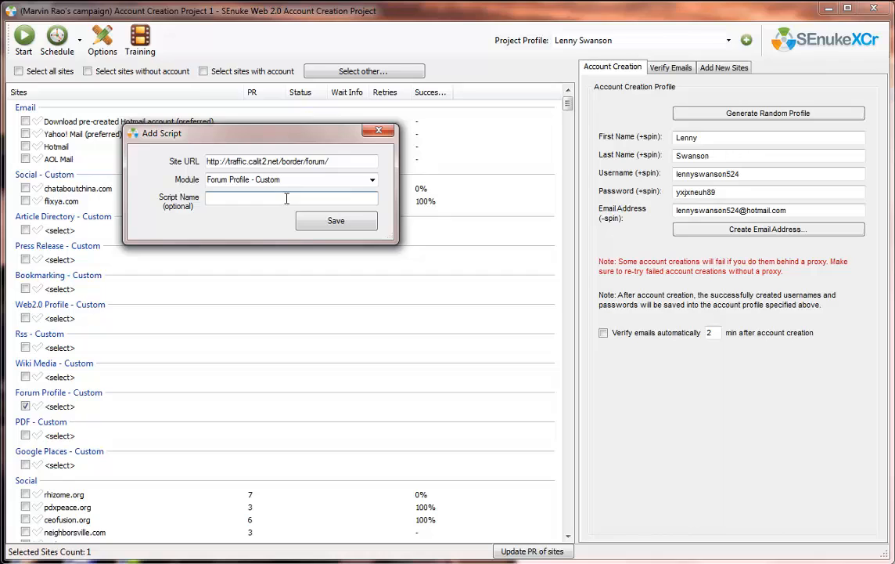
type("myBB account creation")
left_click(336, 220)
Enlarge the Script Editor window and log out of the forum account in its browser
left_click_drag(362, 117, 339, 26)
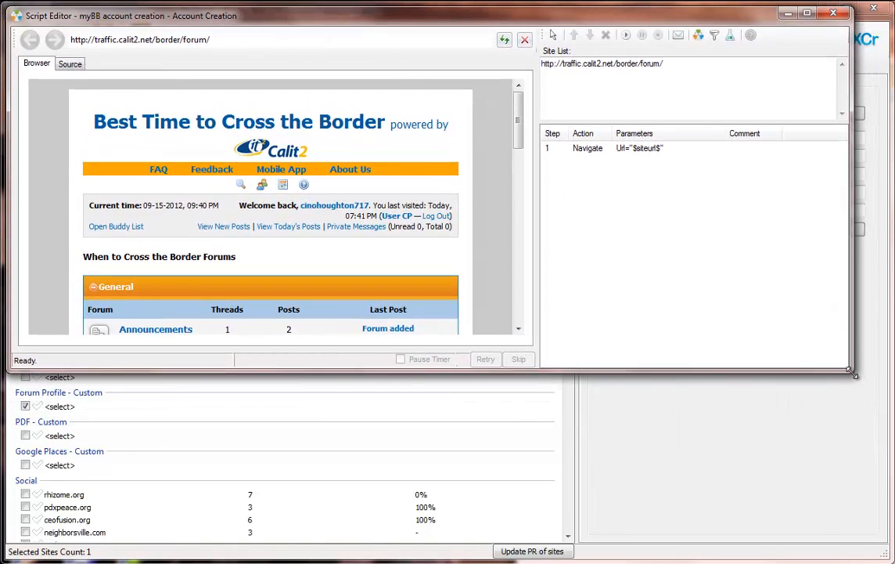
left_click_drag(846, 366, 886, 552)
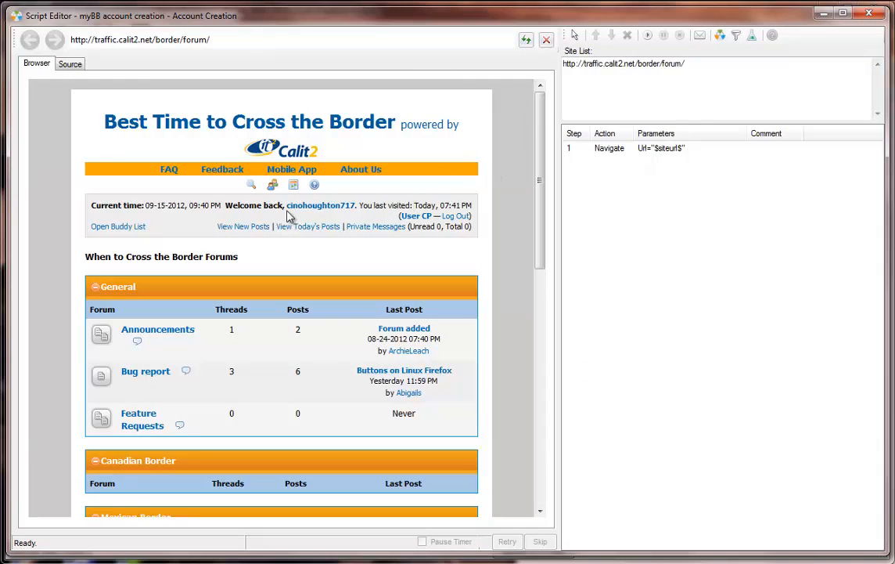
left_click(457, 218)
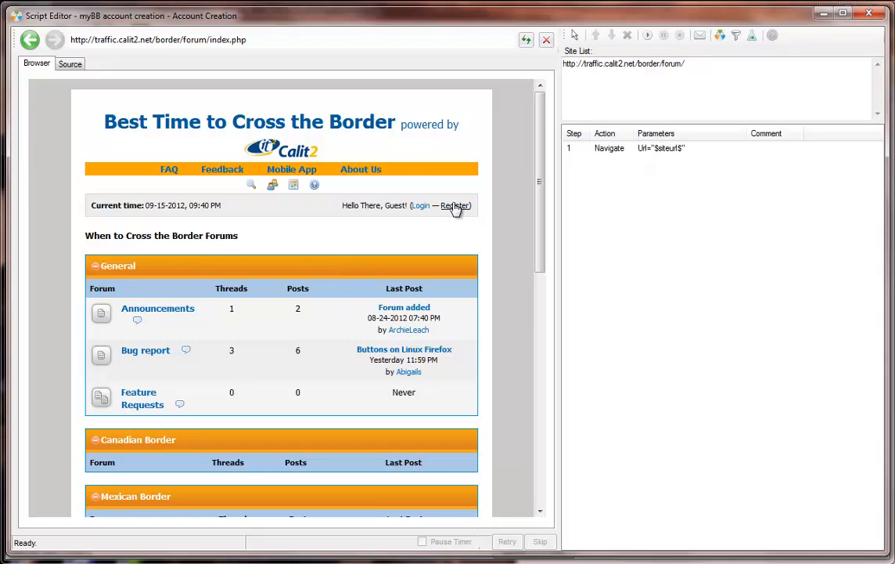
Replace the script's Site List with the complete set of forum URLs copied from Notepad
key("alt+Tab")
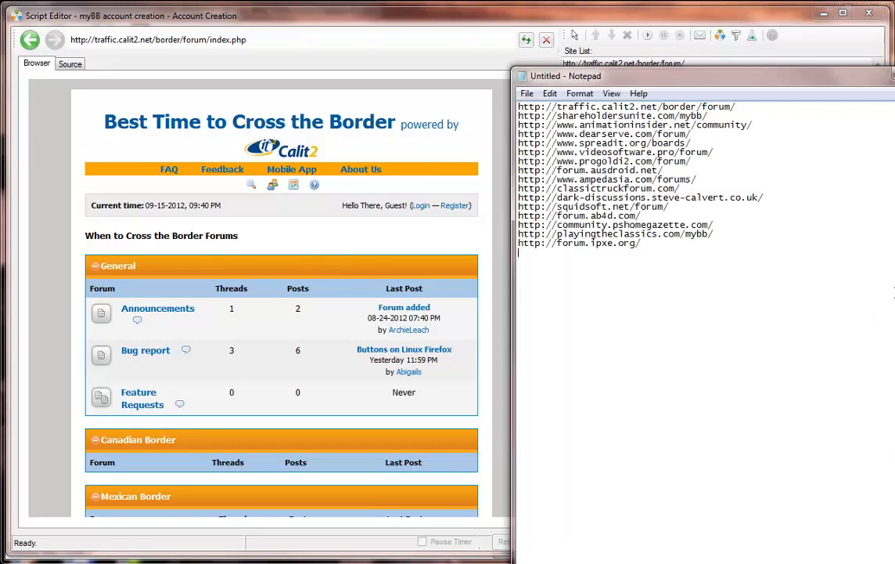
key("ctrl+a")
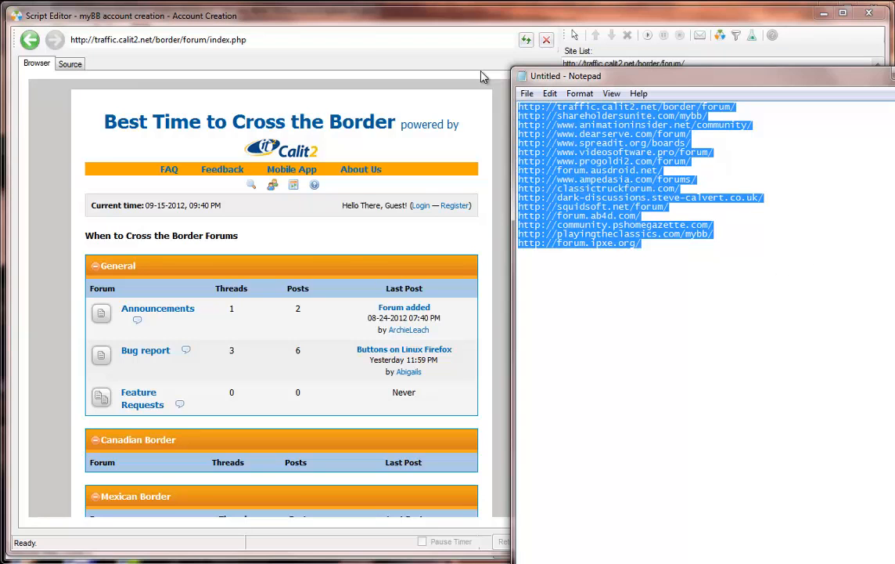
key("ctrl+c")
left_click(758, 422)
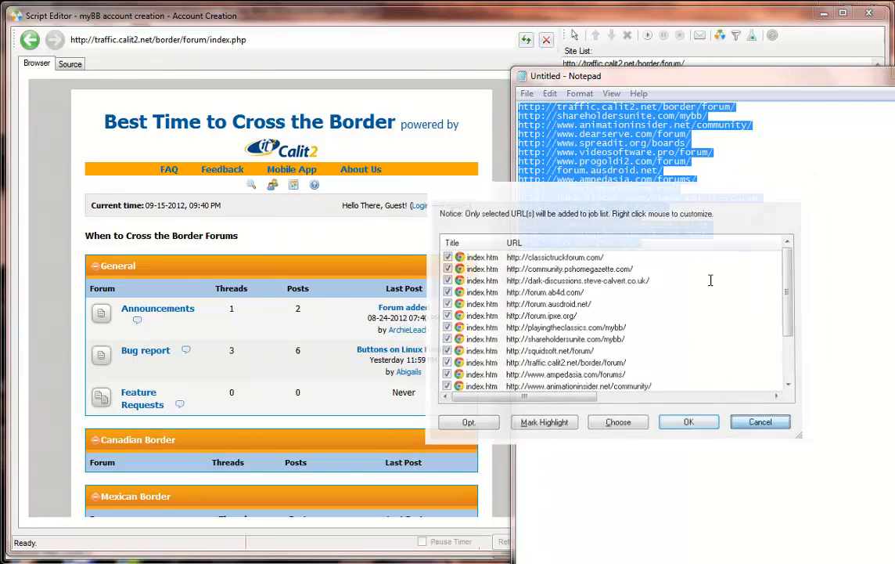
left_click(656, 15)
left_click_drag(734, 98, 406, 76)
key("ctrl+v")
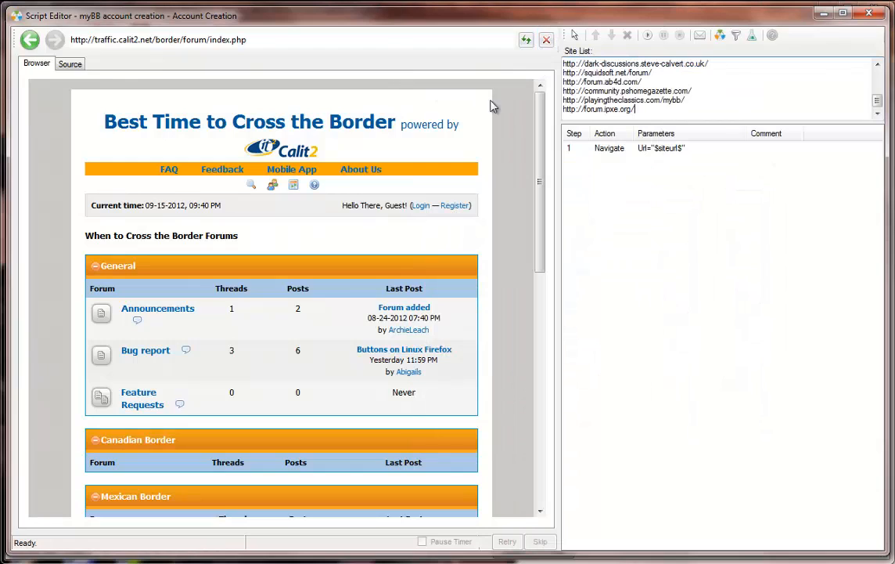
left_click_drag(877, 104, 879, 73)
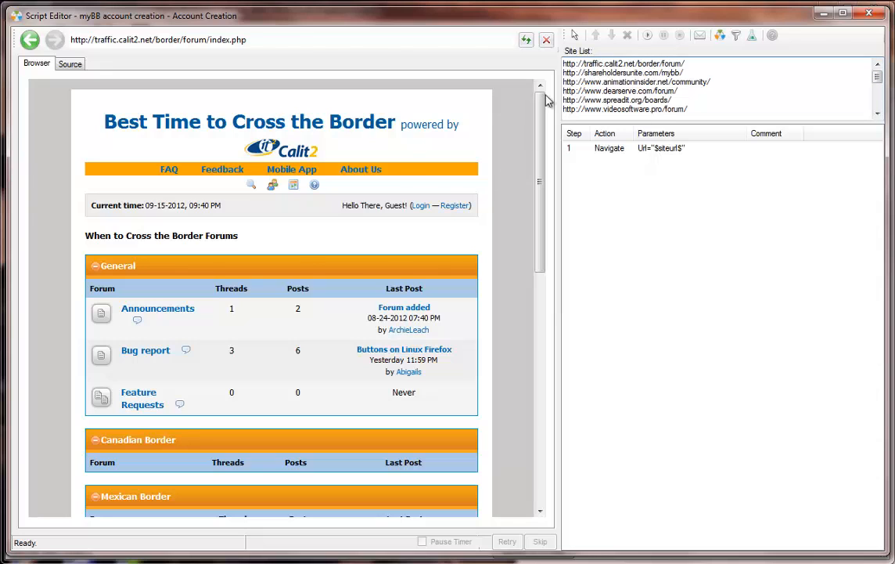
Add a Navigate step from the forum's Register link with the URL $siteurl$/member.php?action=register
left_click(574, 36)
left_click(458, 206)
left_click(502, 283)
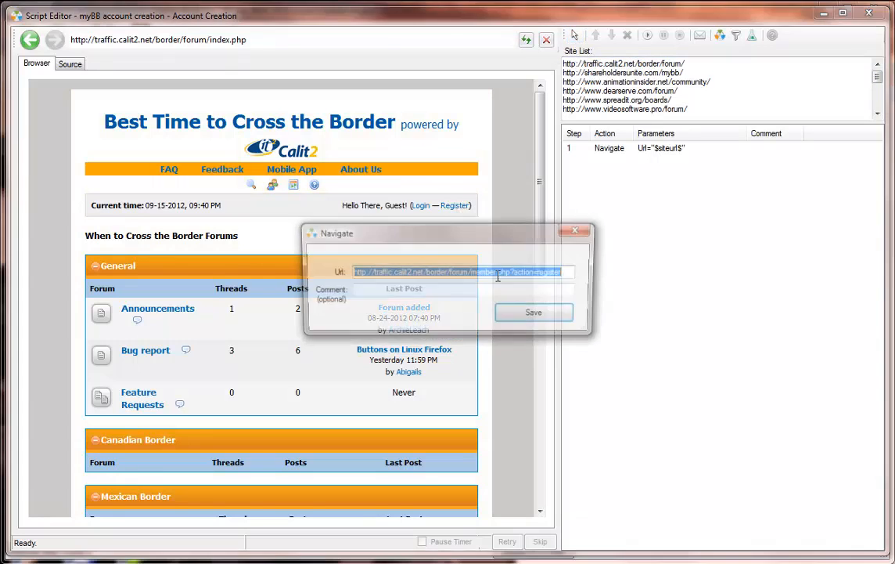
left_click(421, 274)
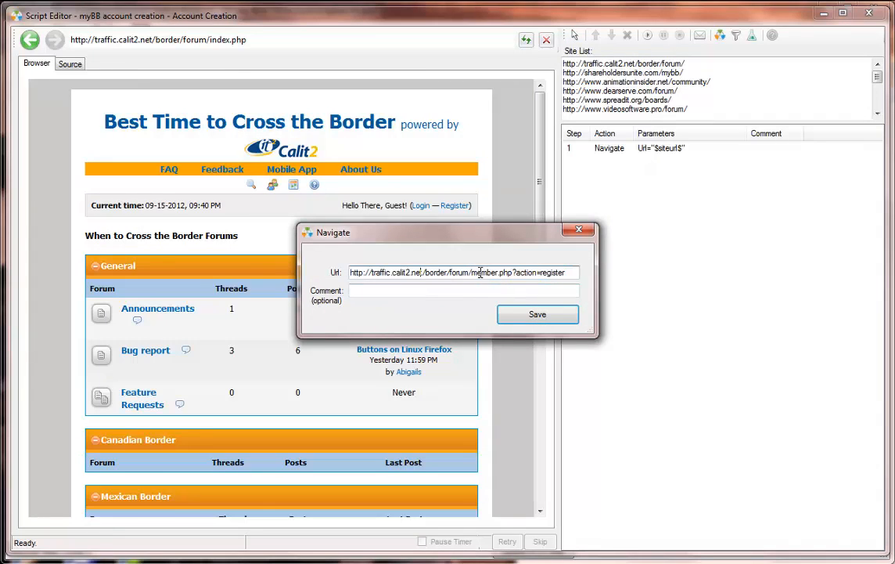
left_click_drag(468, 272, 329, 278)
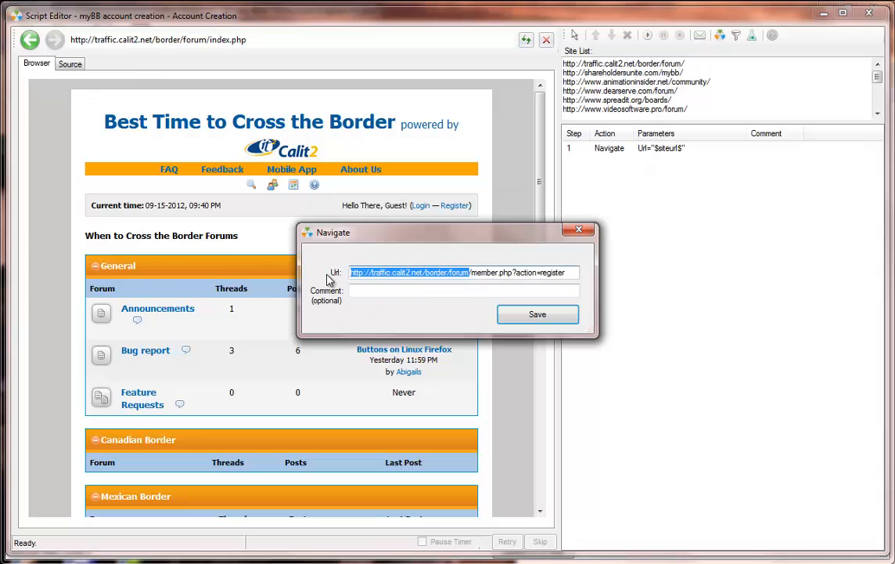
type("$siteurl$")
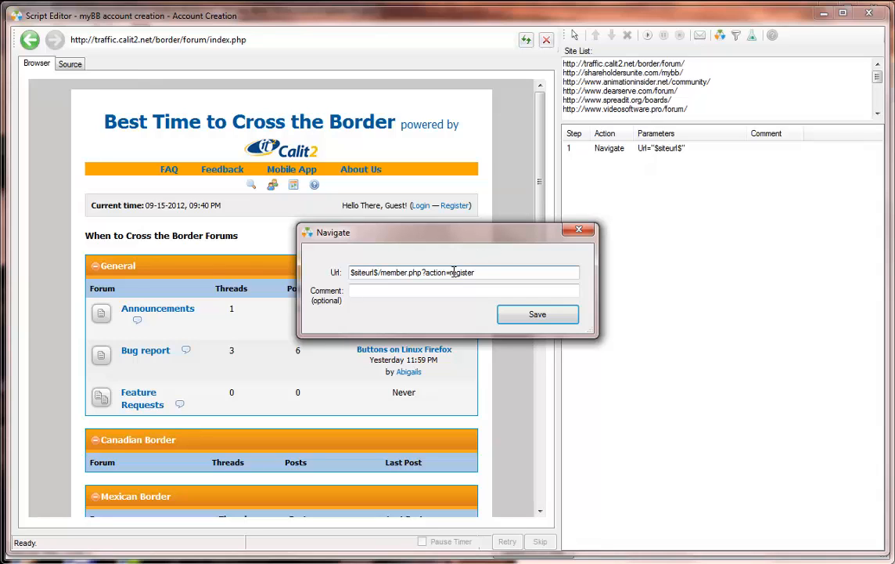
left_click(548, 315)
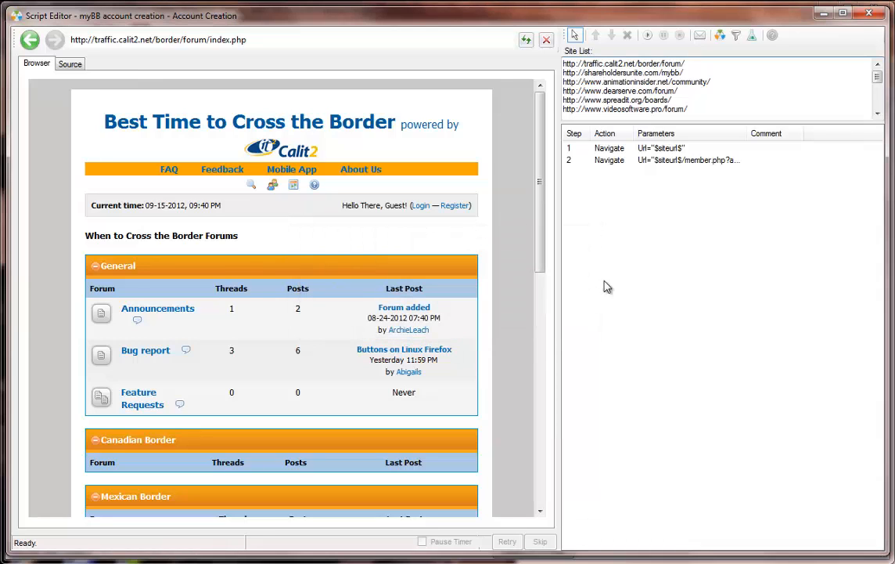
Delete the first Navigate step from the script and run the remaining Navigate step for the registration page
right_click(664, 149)
left_click(702, 192)
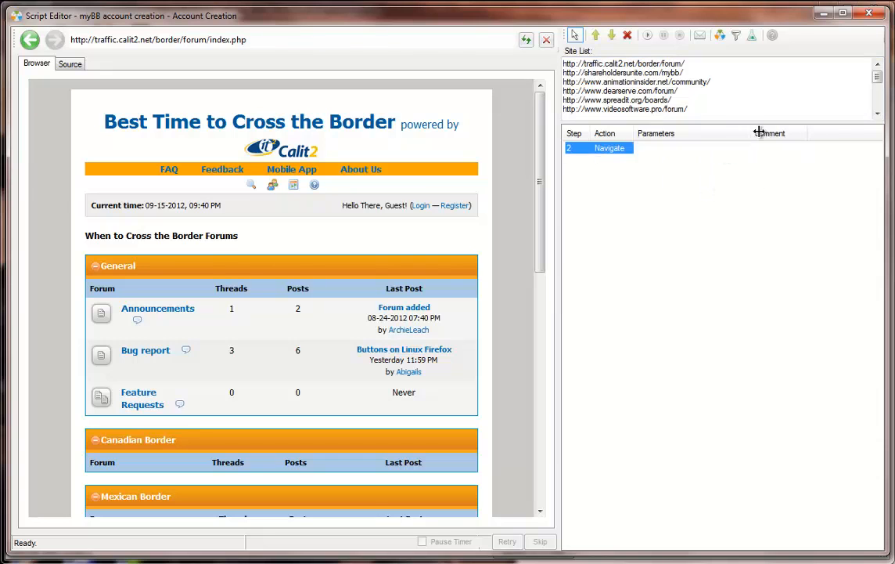
left_click_drag(749, 133, 830, 133)
right_click(723, 154)
left_click(753, 206)
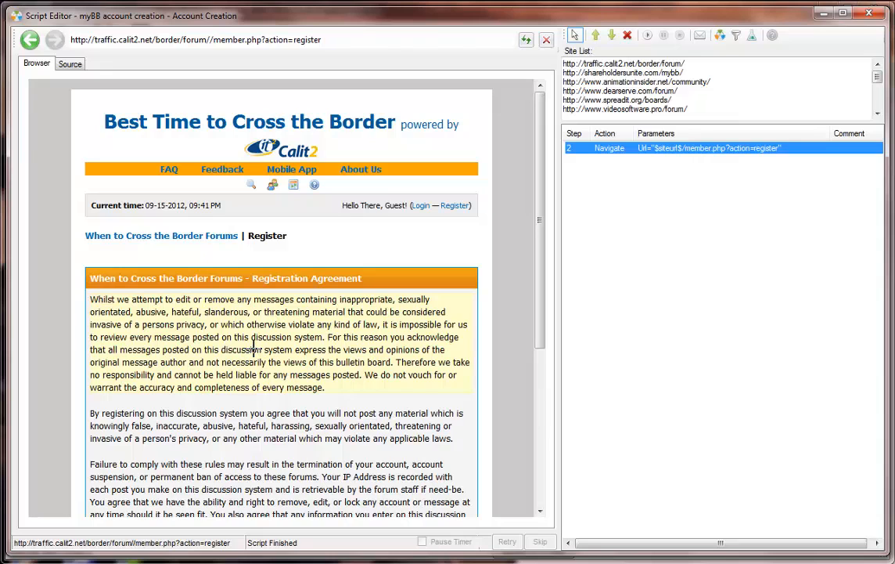
Add a Wait For step from the agreement heading, with the condition shortened to "Registration Agreement"
right_click(296, 280)
left_click(344, 318)
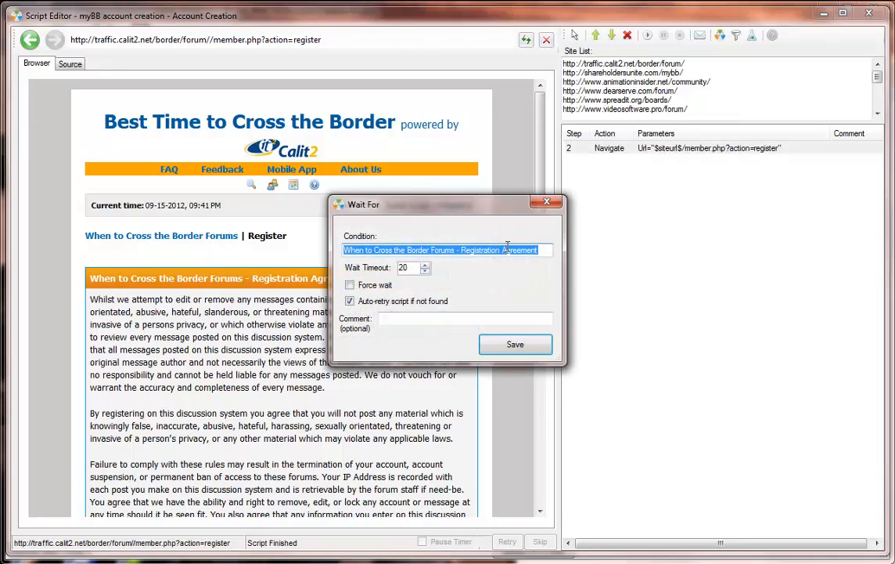
left_click(472, 251)
left_click_drag(463, 251, 224, 256)
key("BackSpace")
left_click(501, 345)
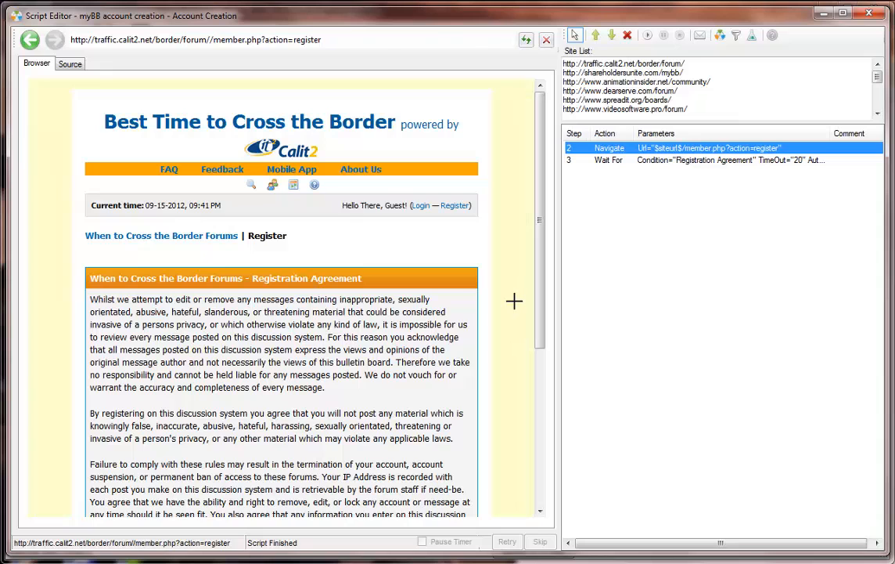
Add a Click Element step for the I Agree button beneath the registration agreement, matching name='agree'
left_click_drag(535, 290, 527, 444)
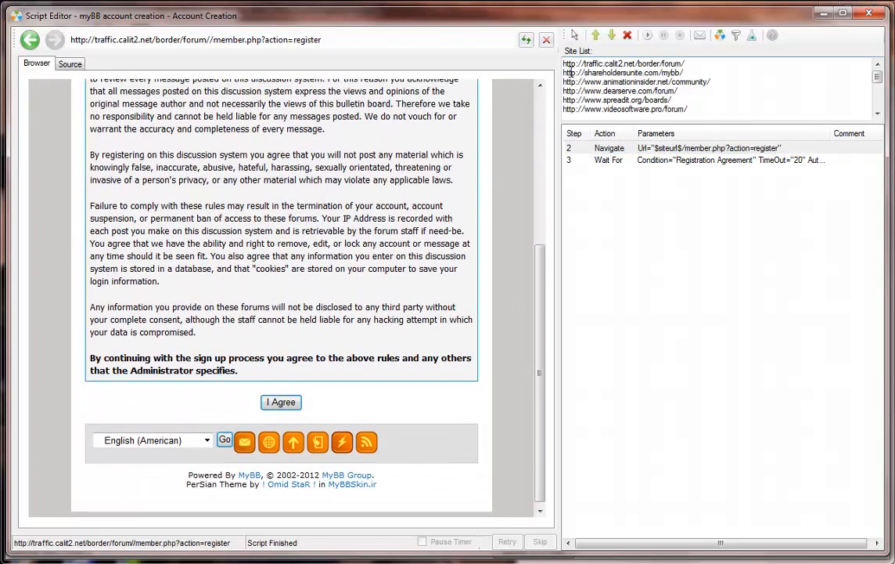
left_click(575, 35)
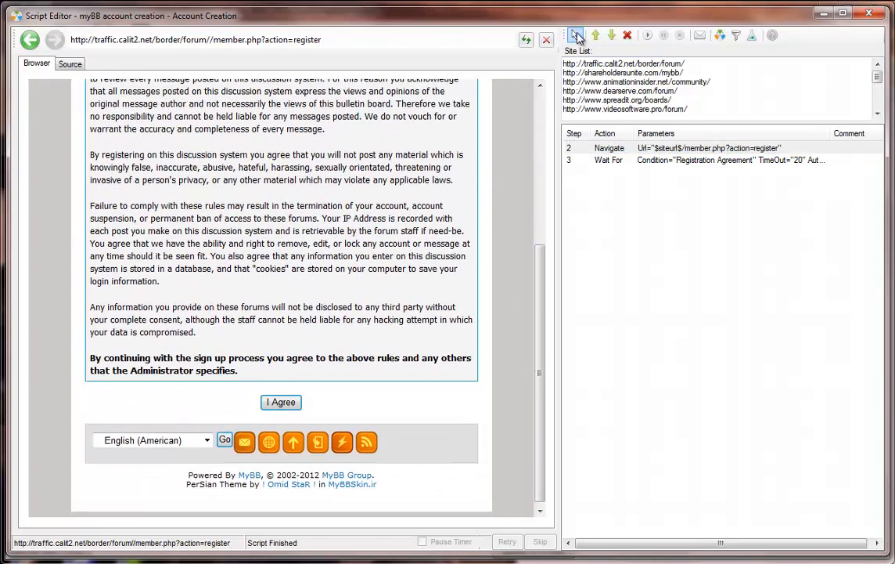
left_click(284, 401)
left_click(315, 410)
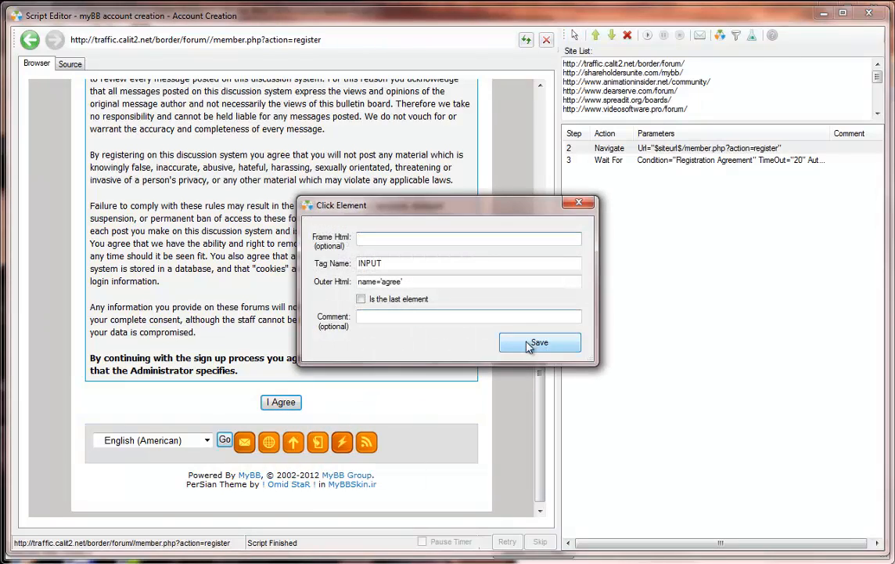
left_click(528, 346)
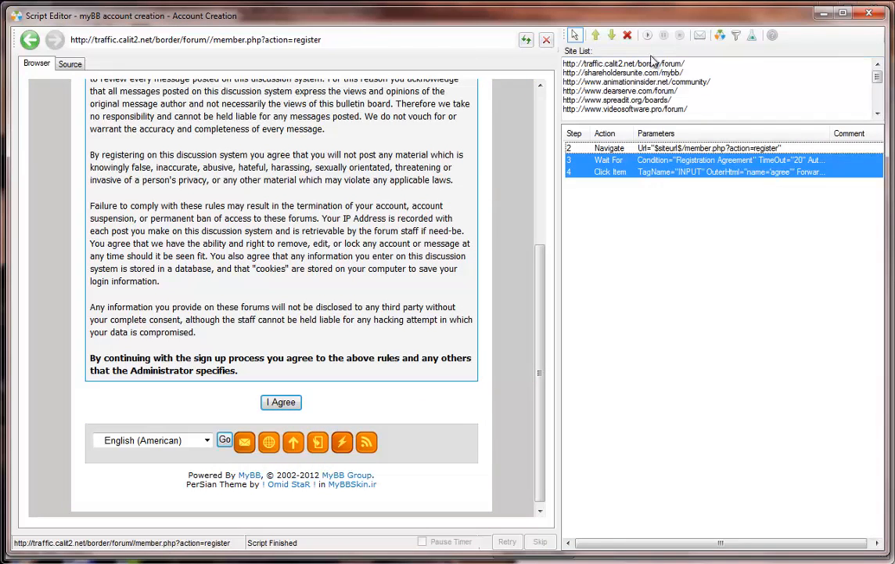
Run the Wait For and Click Item steps and bring the registration form's fields into view
left_click(647, 36)
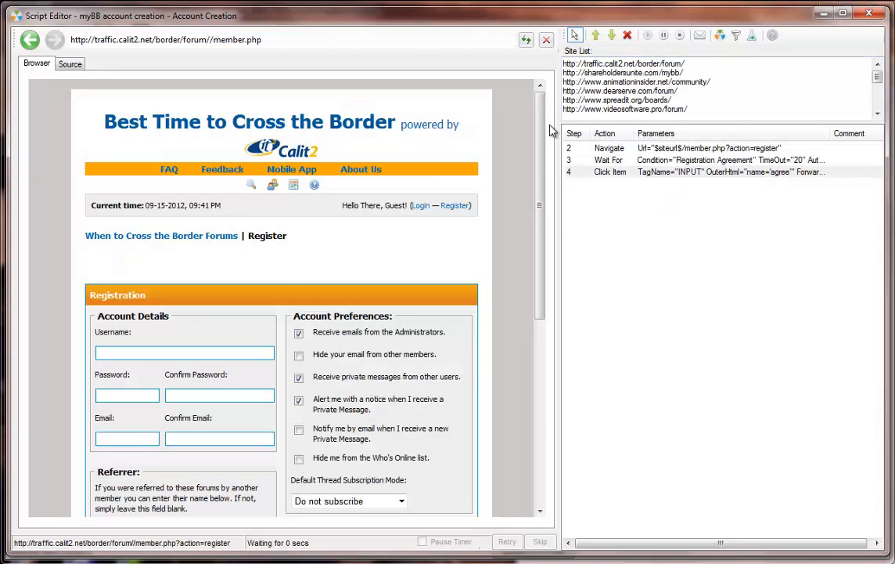
scroll(443, 242, "down", 3)
scroll(430, 252, "up", 1)
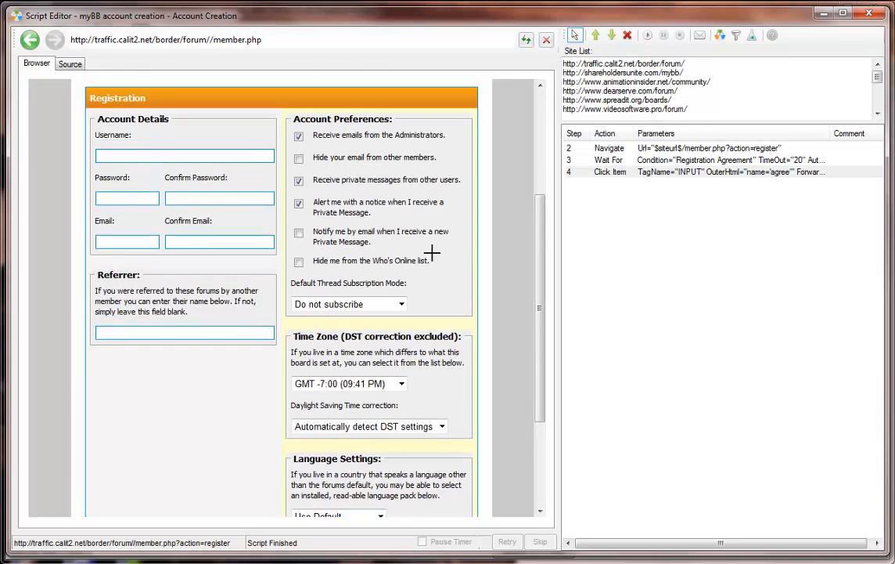
Add Set Element Value steps assigning $UserId$ to the Username field and $Password$ to the Password field, plus one for the Confirm Password field
right_click(216, 156)
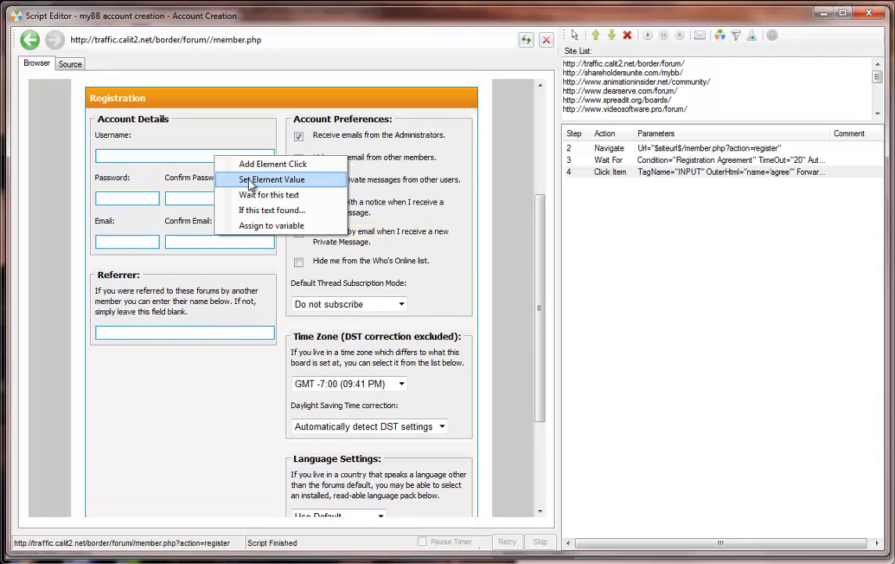
left_click(250, 185)
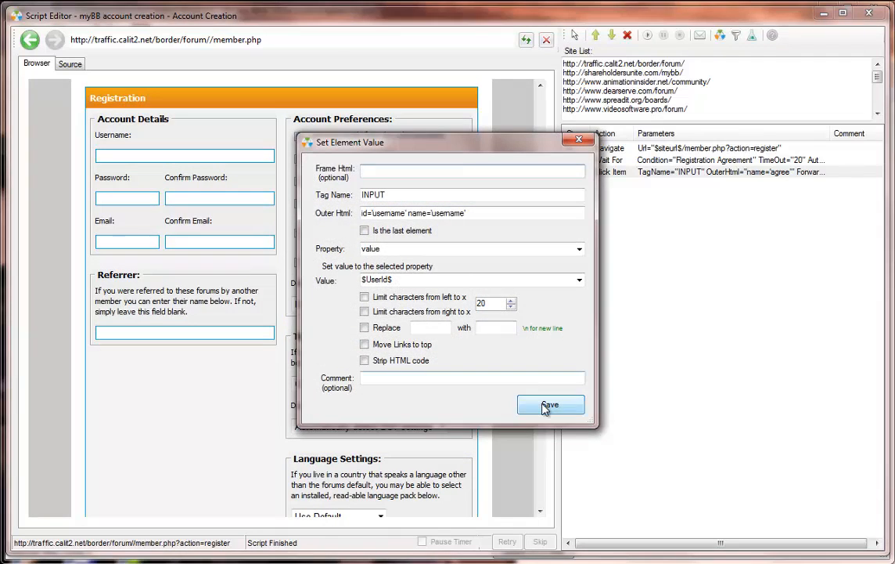
left_click(545, 407)
right_click(129, 198)
left_click(180, 224)
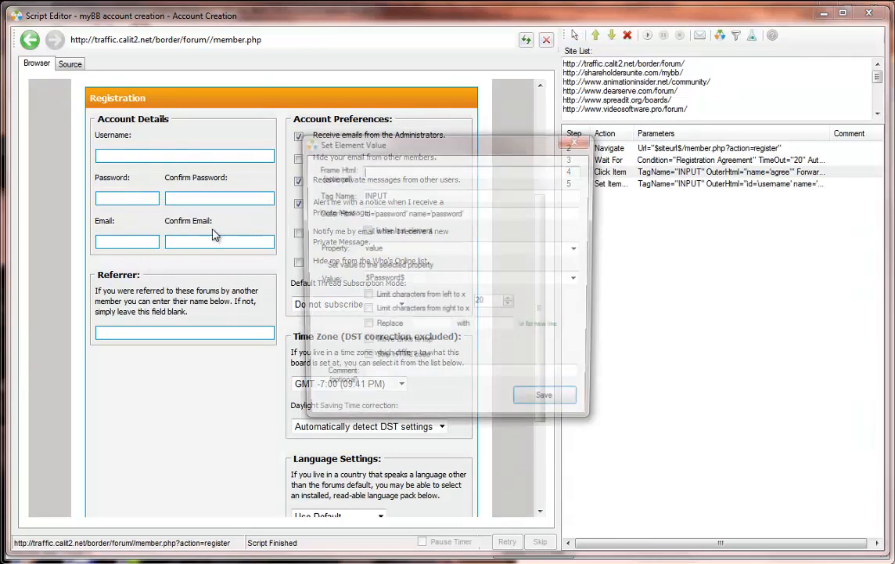
left_click(539, 395)
right_click(198, 200)
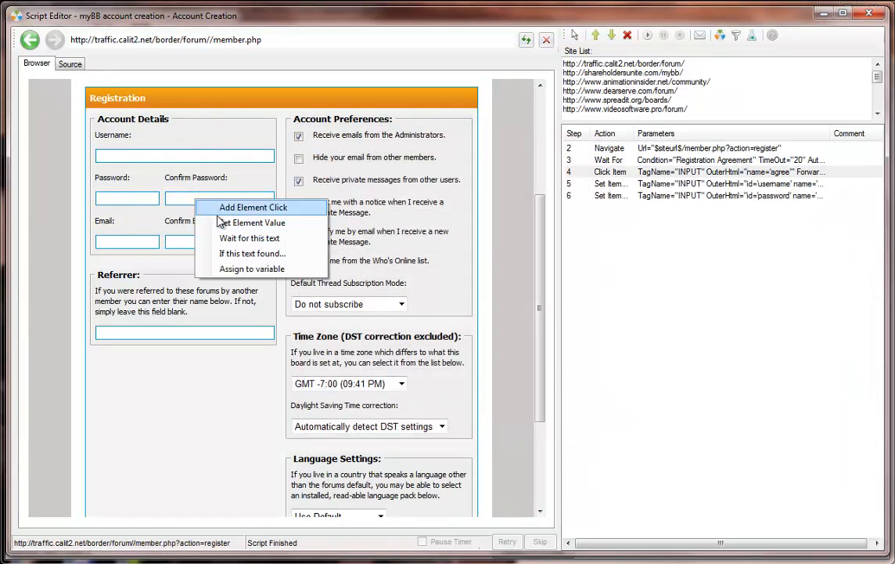
left_click(222, 222)
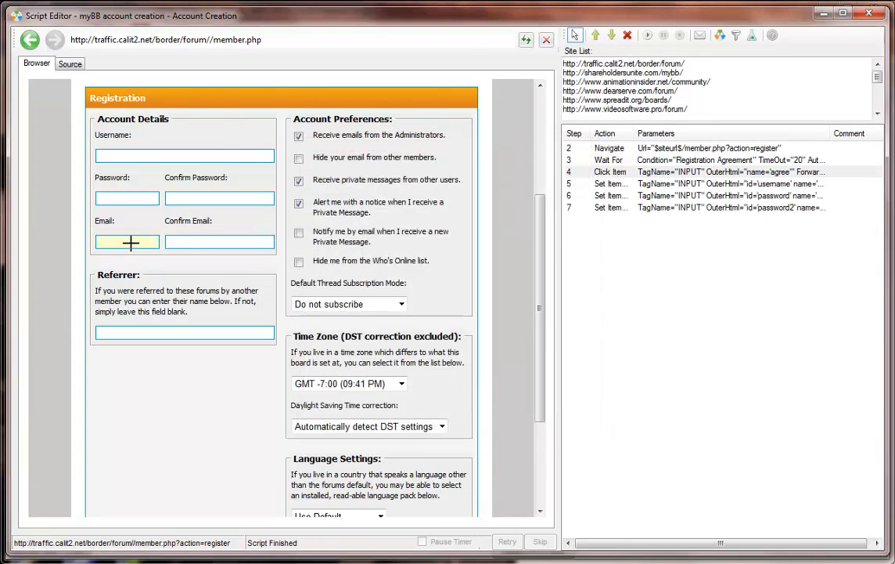
Add Set Element Value steps for the Email and Confirm Email fields of the registration form
right_click(130, 242)
left_click(176, 267)
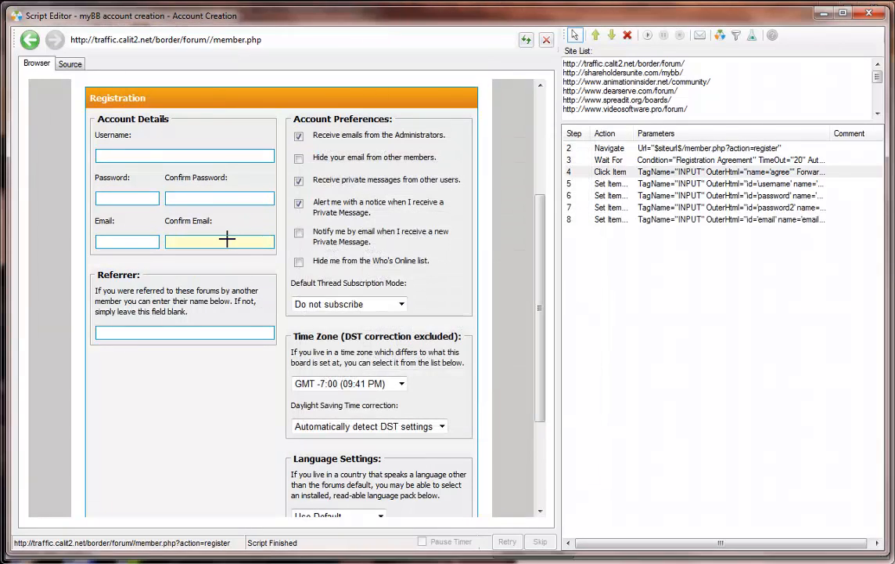
right_click(227, 241)
left_click(255, 262)
left_click(548, 404)
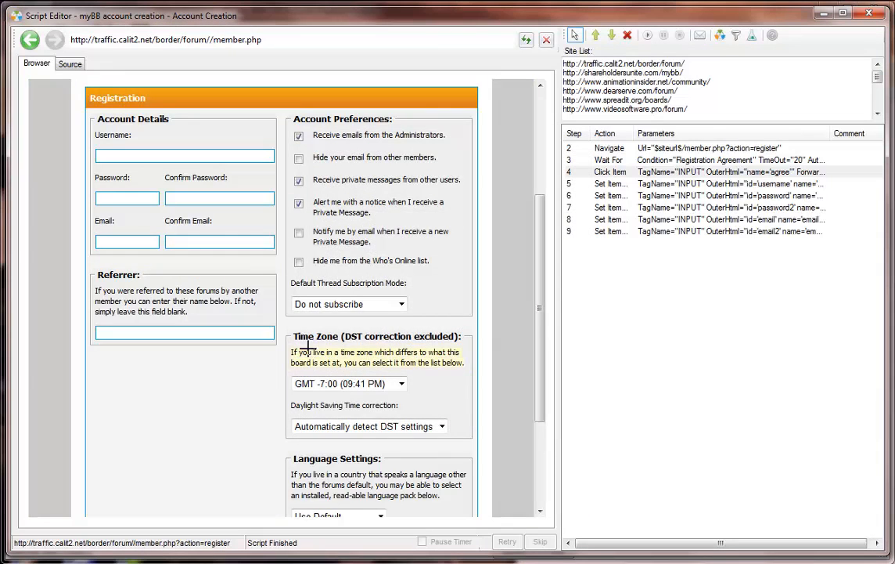
Add a Click Element step for the Submit Registration! button, matching name='regsubmit'
scroll(329, 321, "down", 3)
right_click(302, 397)
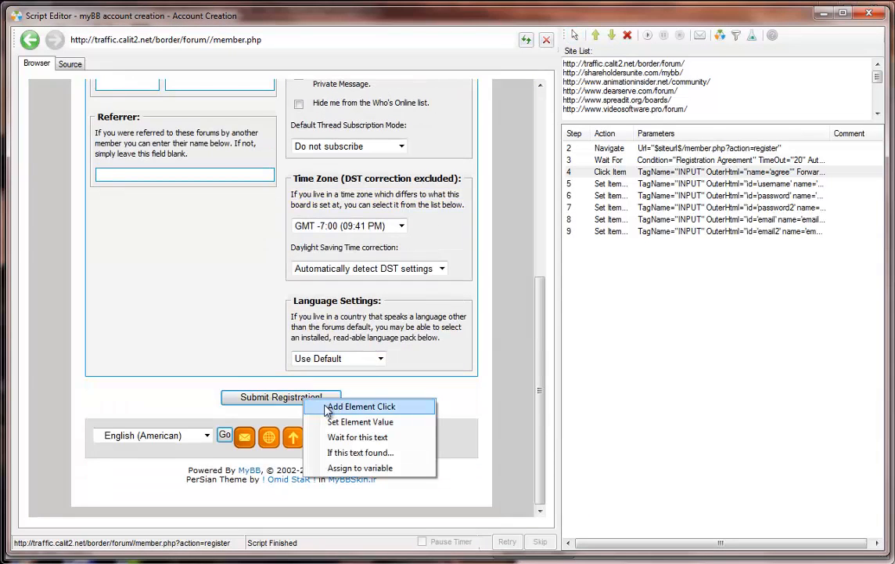
left_click(368, 406)
left_click(535, 340)
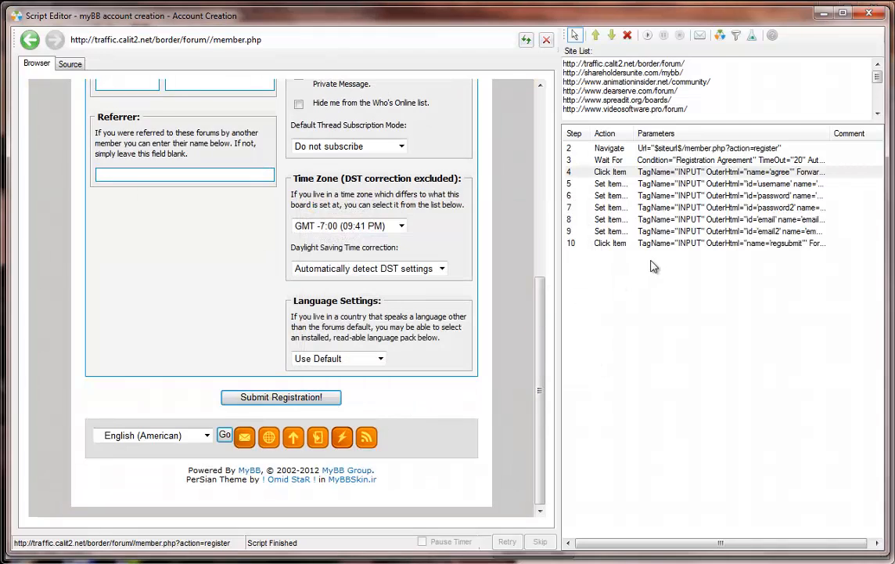
Run script steps 5 through 10 to fill in and submit the registration form
left_click_drag(670, 267, 628, 190)
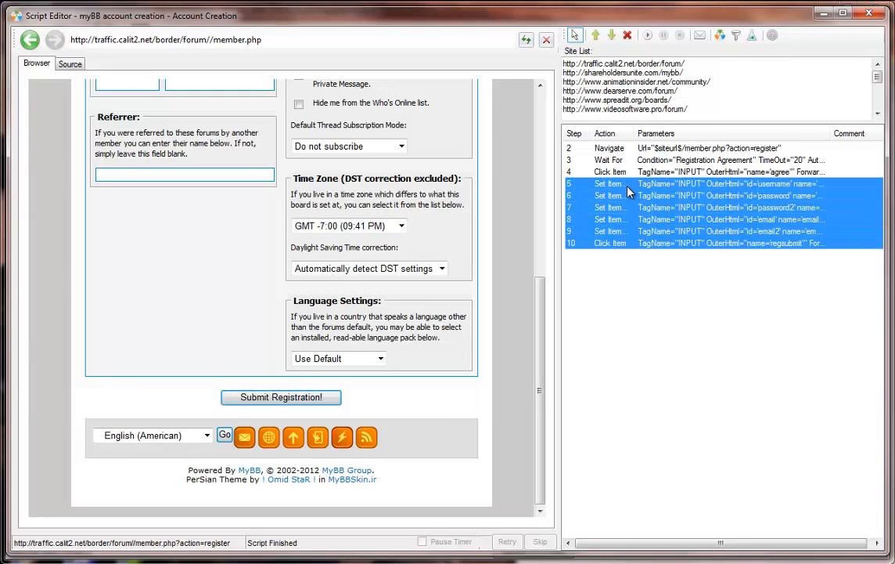
right_click(628, 190)
left_click(647, 37)
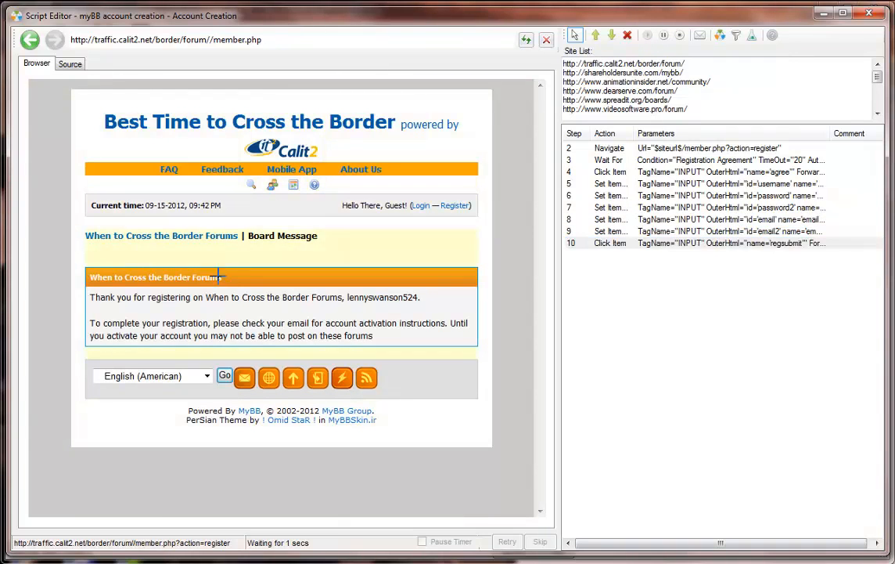
Try to pick the thank-you message on the confirmation page as a script element
left_click(136, 297)
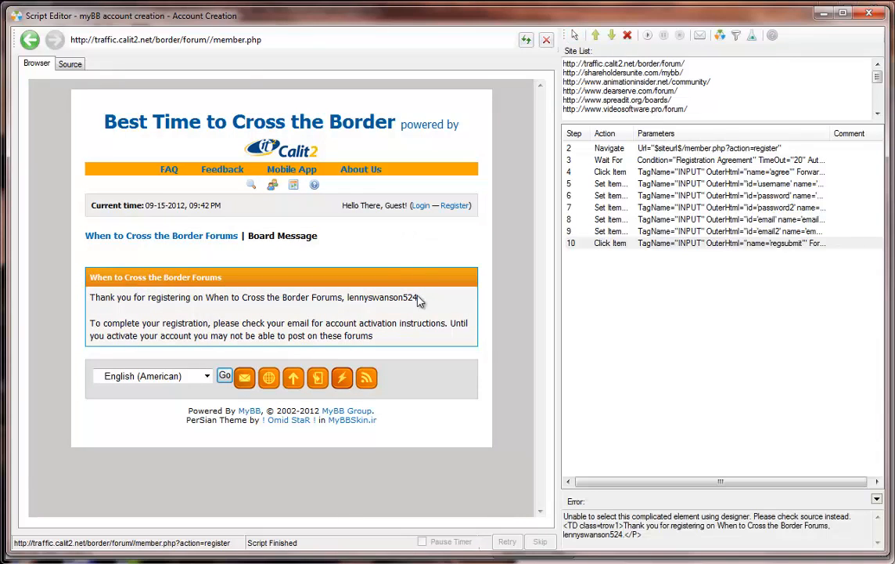
left_click_drag(567, 516, 721, 513)
left_click(748, 515)
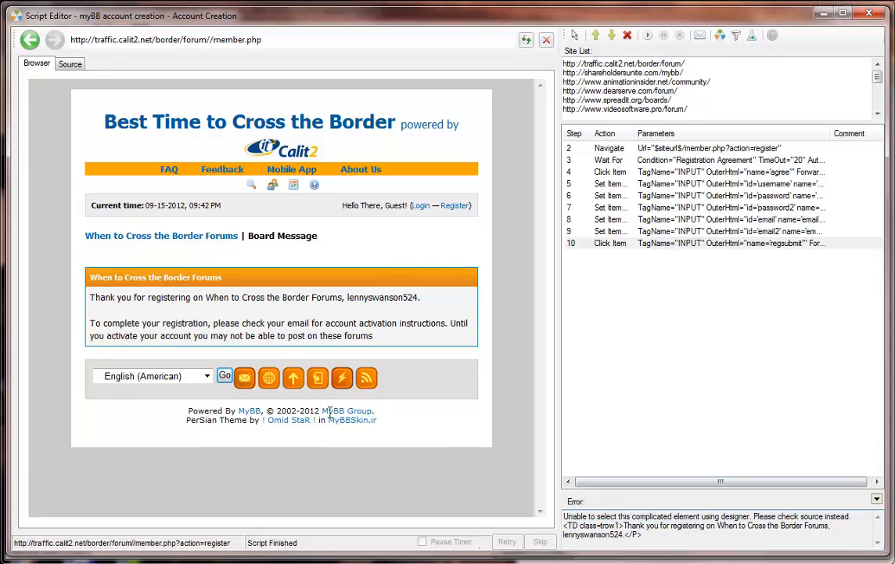
left_click_drag(390, 339, 100, 303)
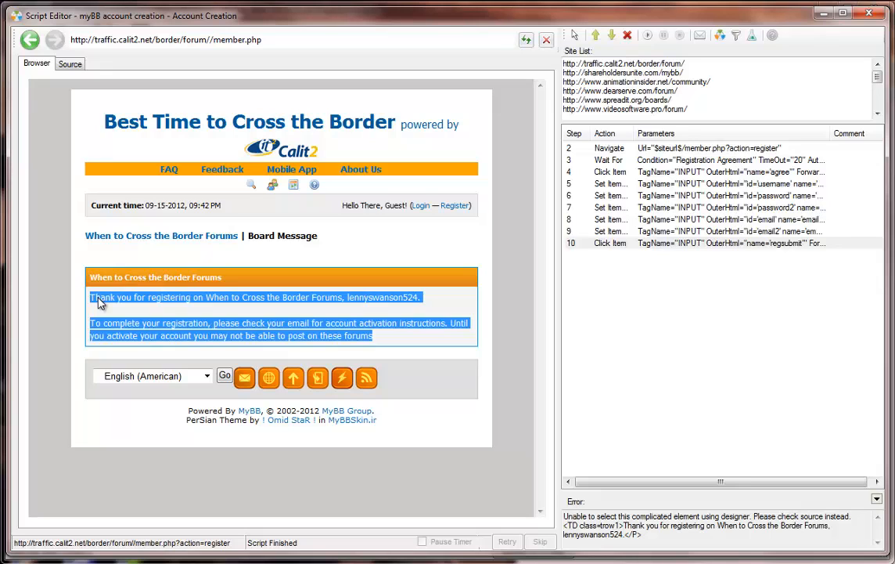
left_click(348, 309)
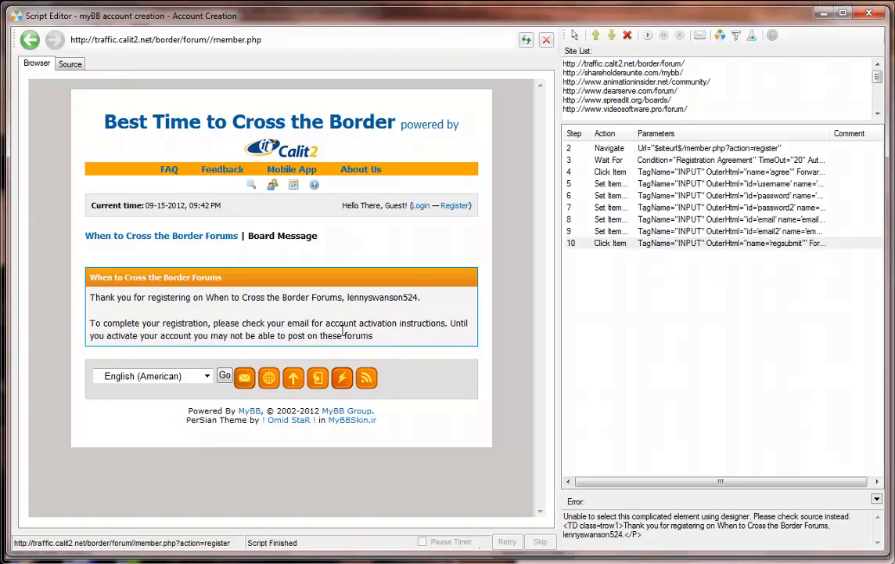
Add a Wait For step from the Board Message heading, with the condition changed to "Thank you for registering"
left_click(575, 35)
left_click(266, 245)
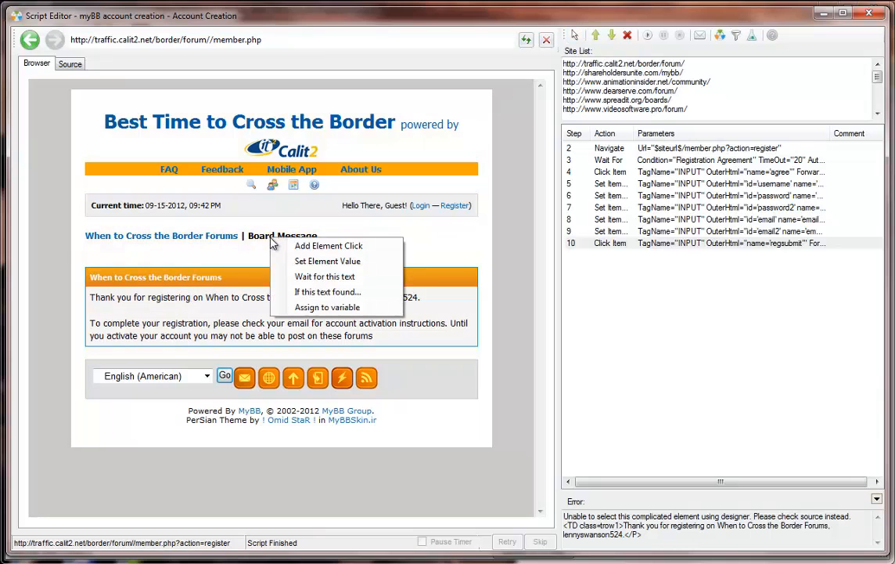
left_click(310, 275)
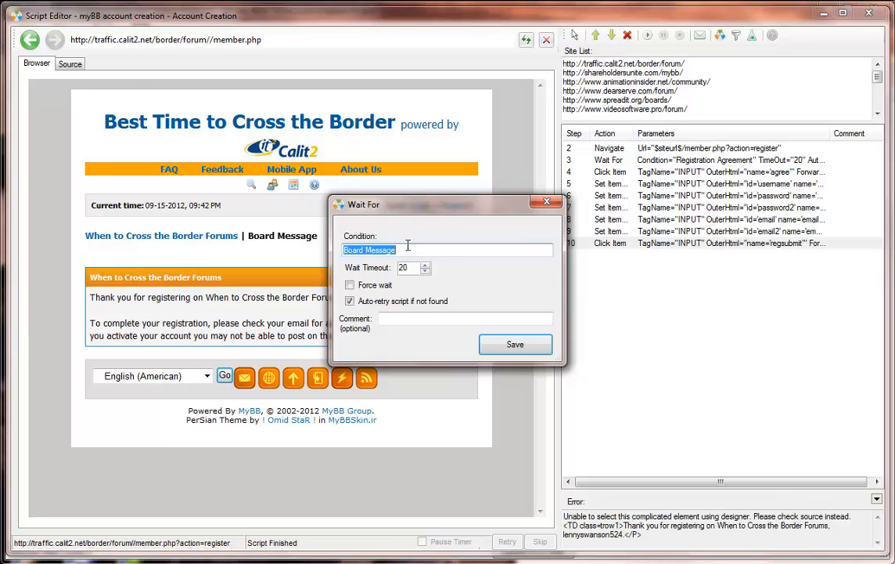
type("Thank you for registering")
left_click(515, 346)
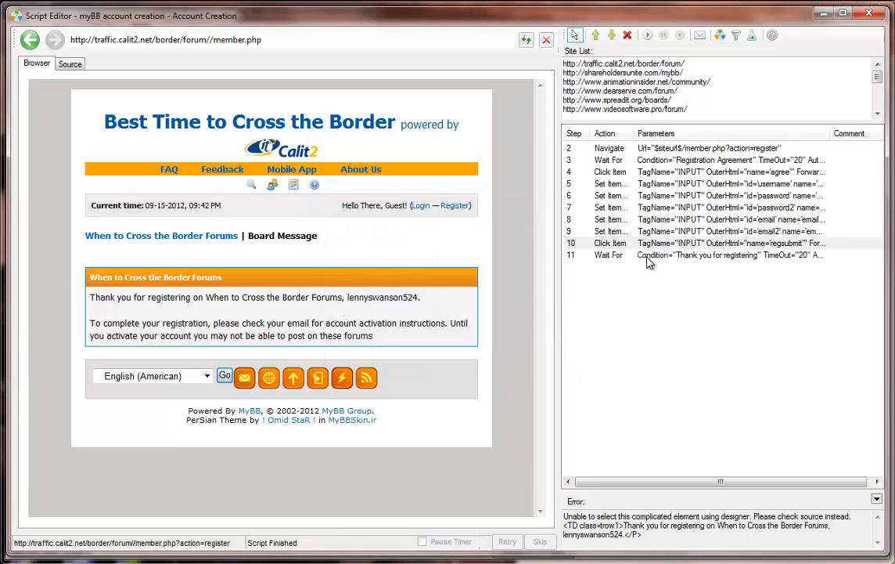
Add a Mark Finished action at the end of the script
right_click(646, 279)
mouse_move(687, 288)
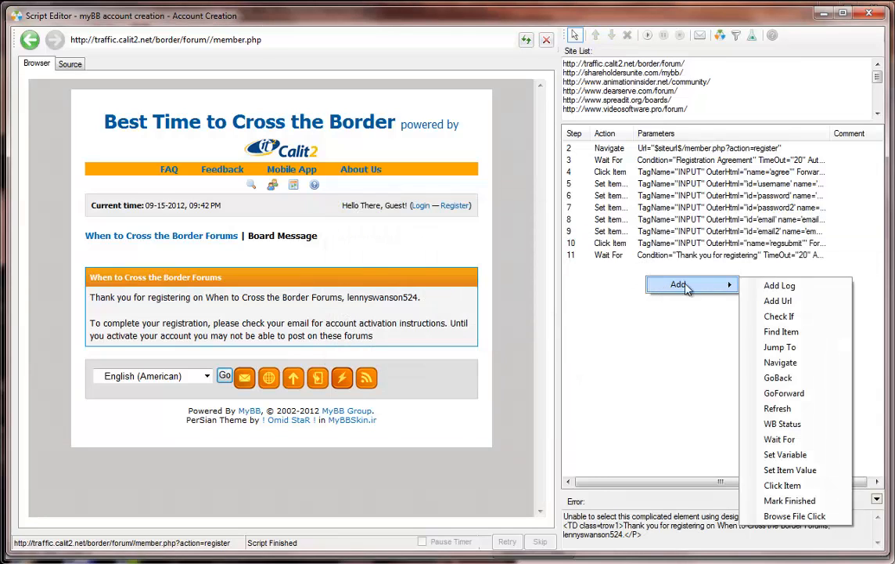
left_click(814, 500)
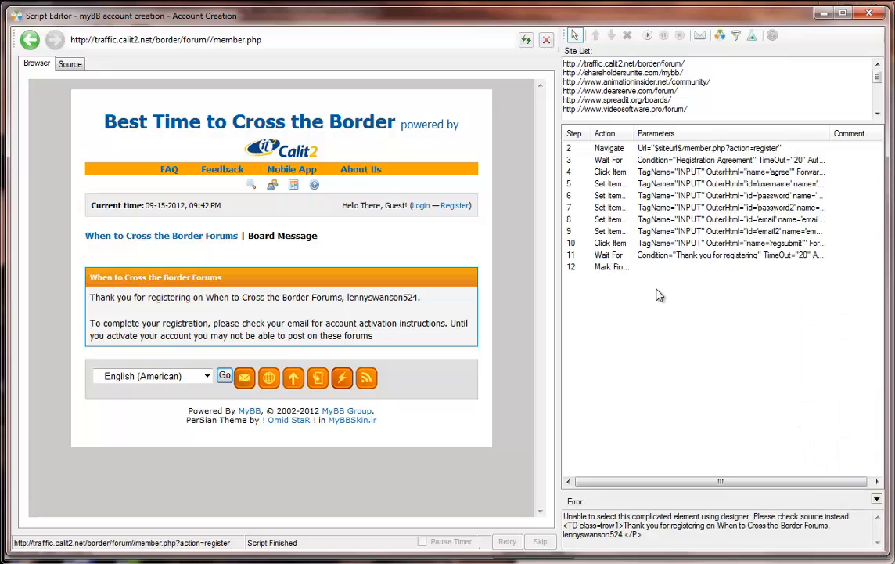
left_click_drag(686, 63, 550, 71)
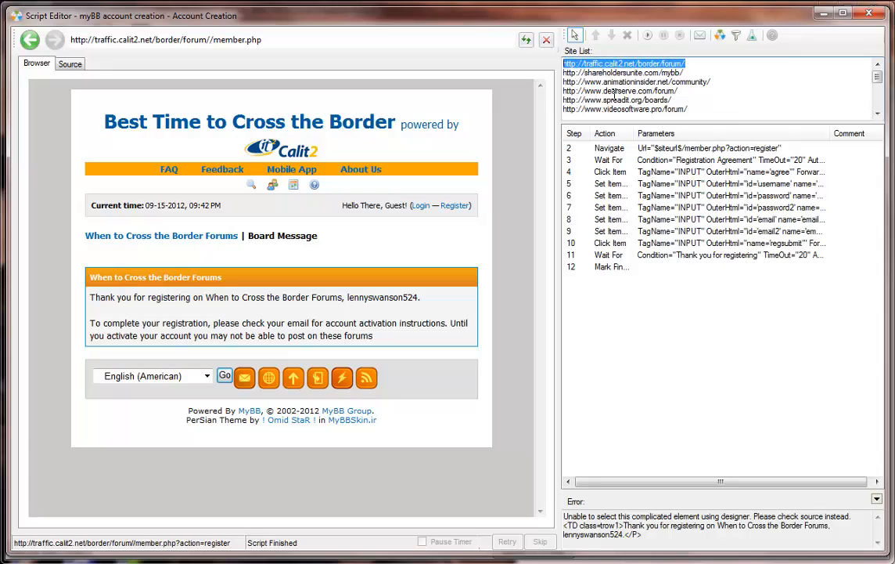
left_click(713, 102)
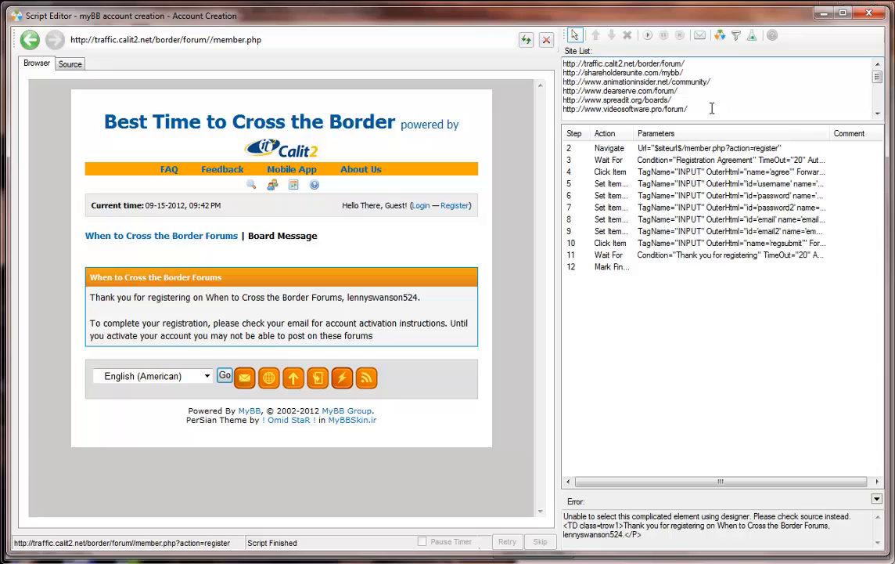
left_click_drag(686, 64, 601, 56)
left_click_drag(705, 72, 562, 72)
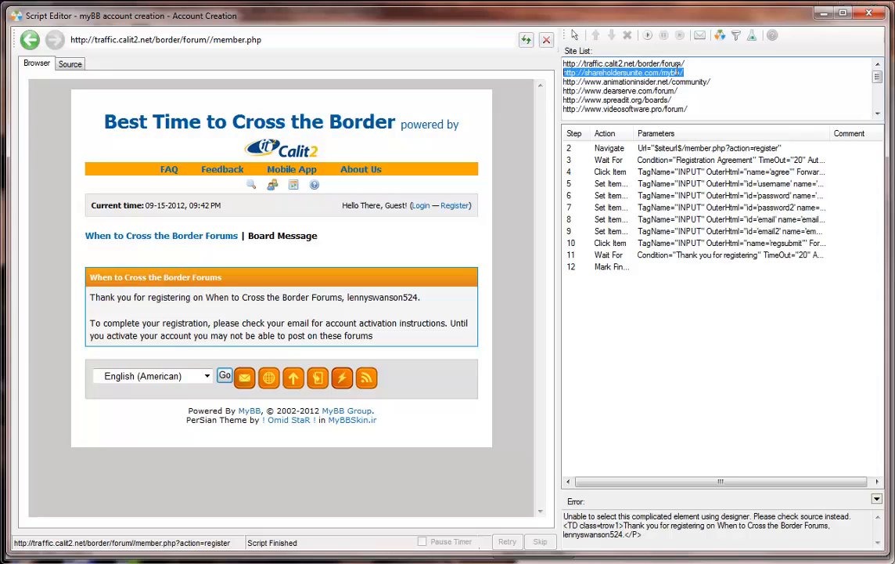
left_click(678, 72)
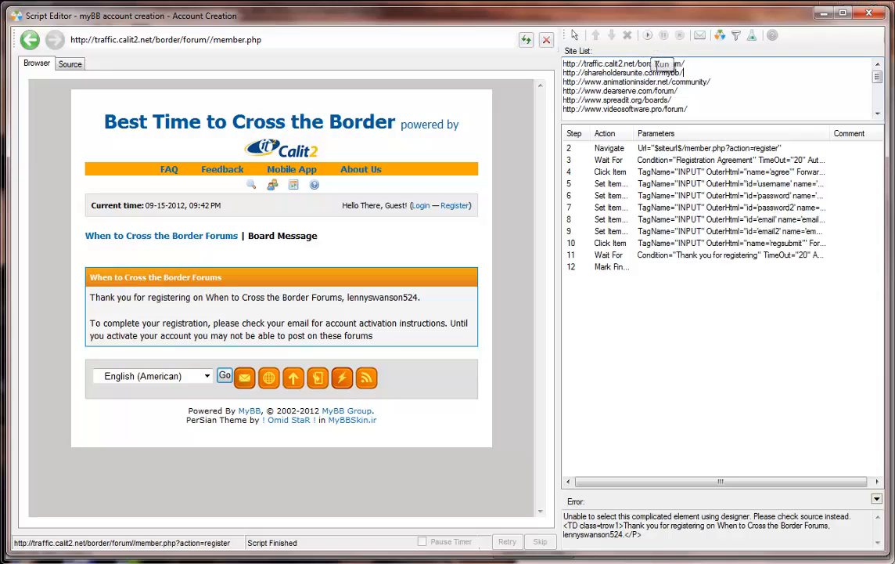
left_click(601, 148)
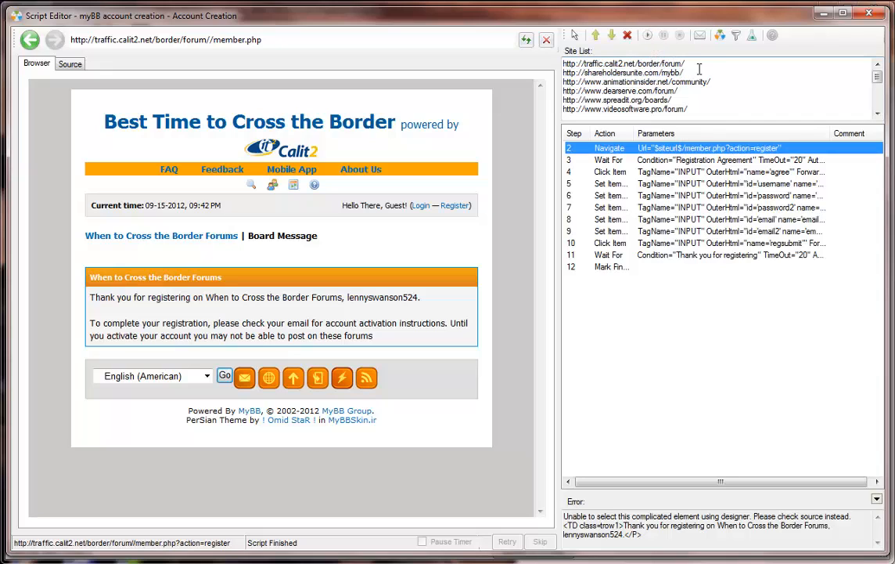
left_click_drag(691, 64, 562, 66)
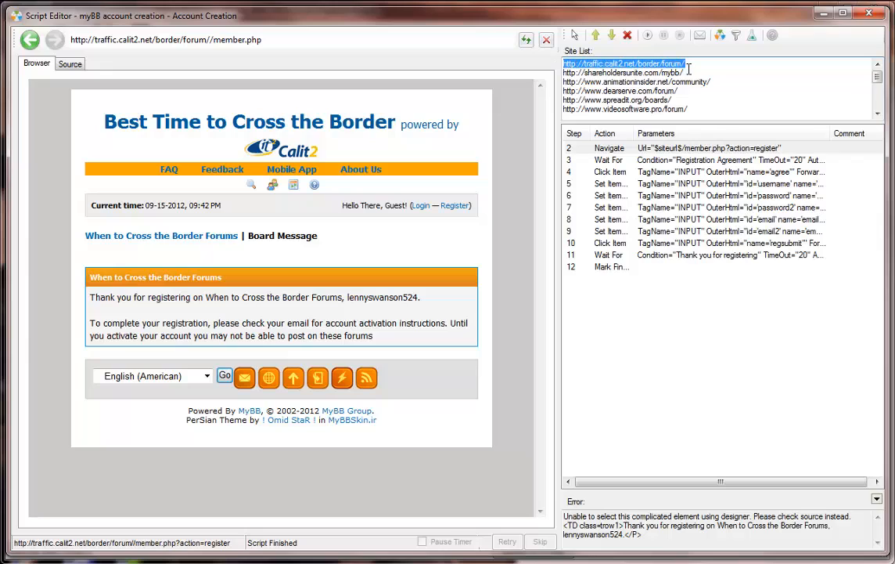
left_click_drag(686, 72, 545, 78)
key("ctrl+c")
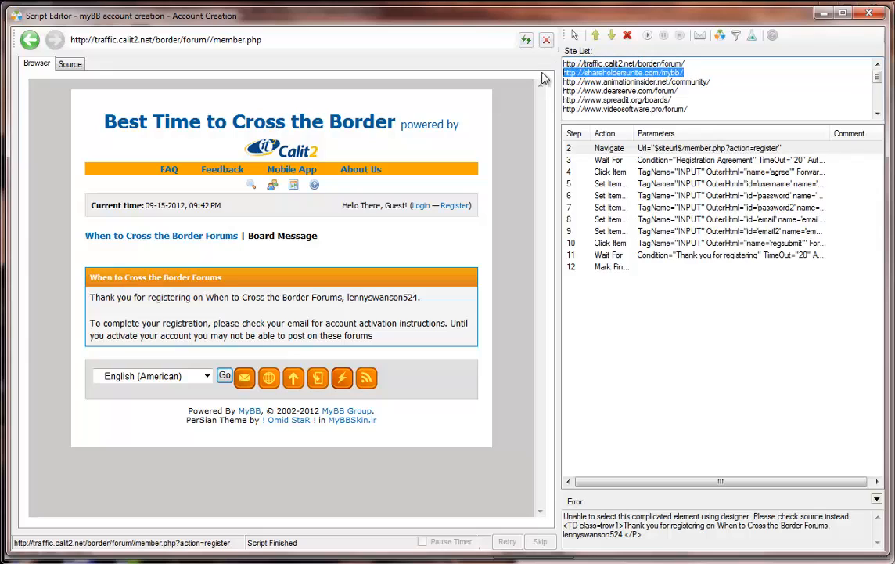
key("Delete")
key("Delete")
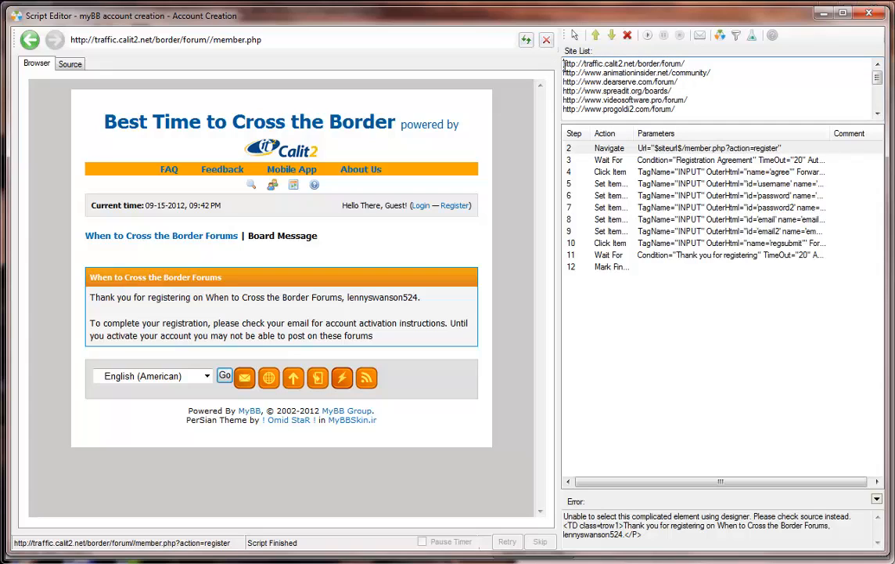
key("Return")
key("Up")
key("ctrl+v")
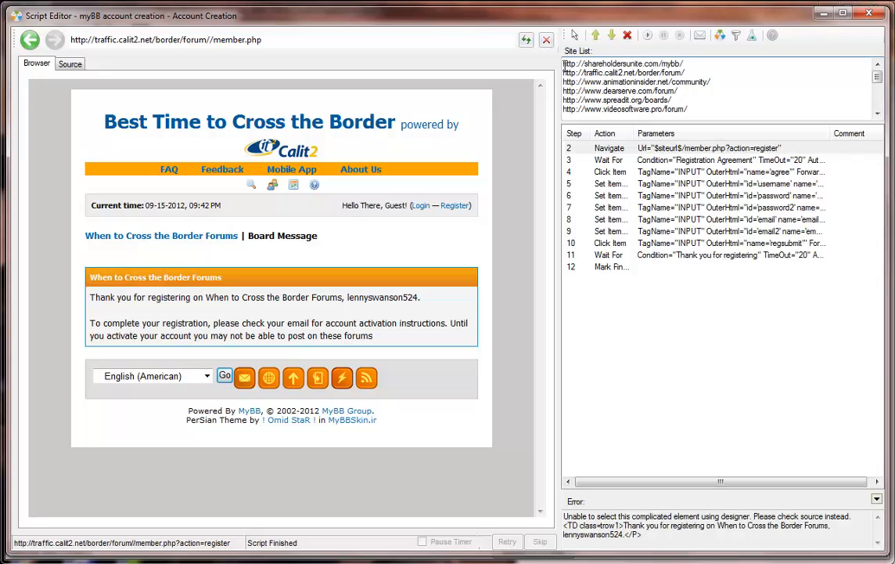
Run the script from the Navigate step on the first listed forum and stop it at the Registration Agreement wait
left_click(575, 148)
left_click(647, 35)
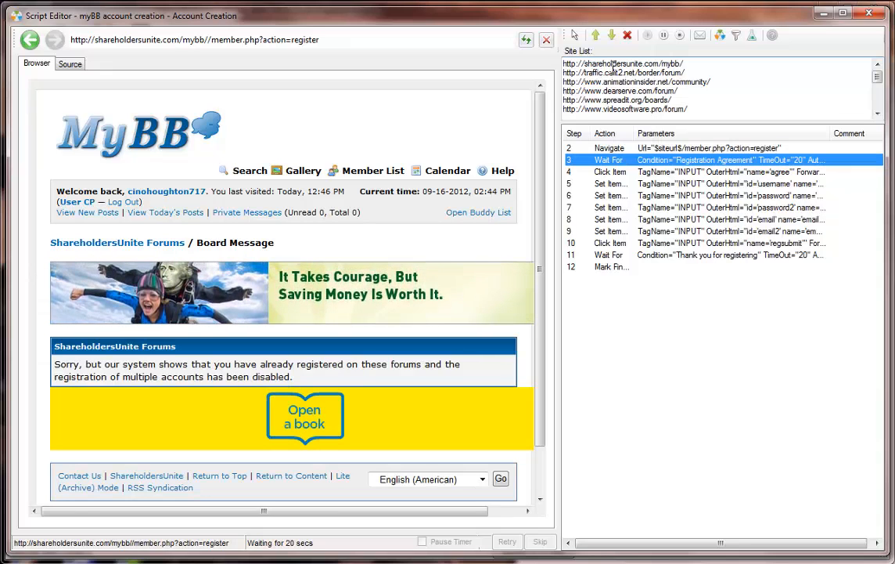
left_click(681, 38)
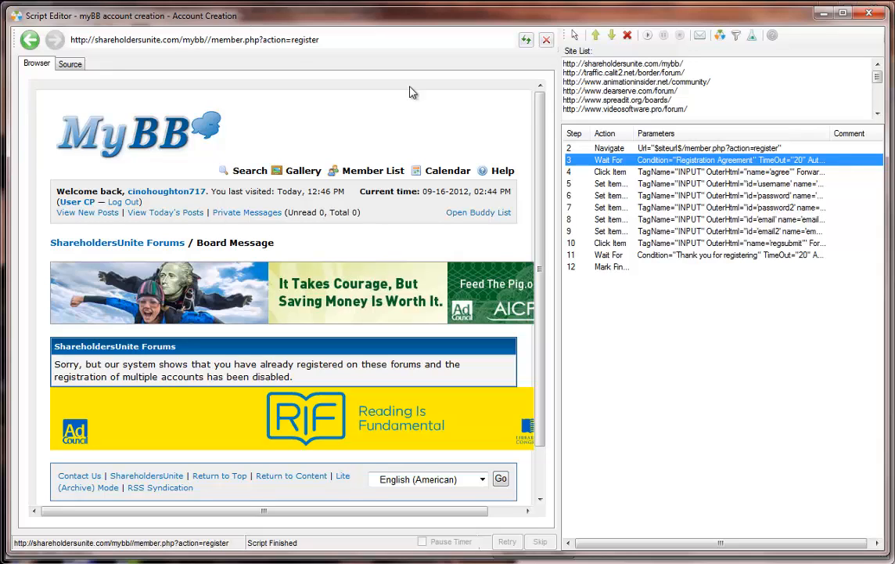
Add a Wait For step from the forum's welcome line, with the condition shortened to "Welcome back"
left_click(574, 35)
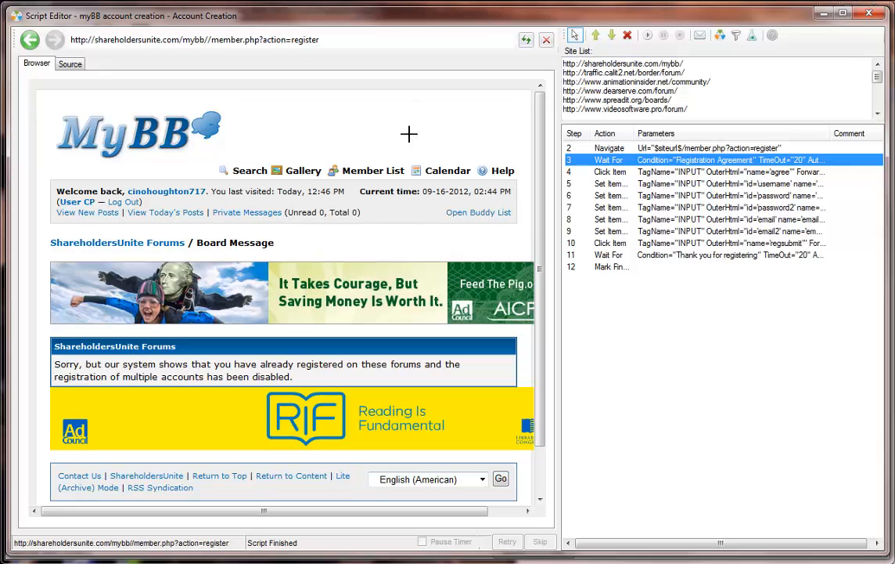
left_click(107, 194)
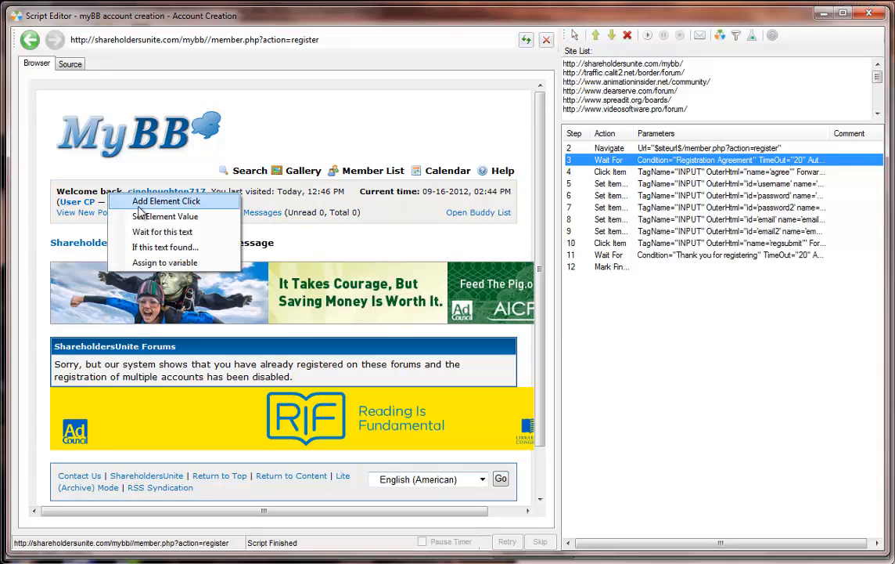
left_click(160, 231)
left_click_drag(395, 249, 486, 250)
key("BackSpace")
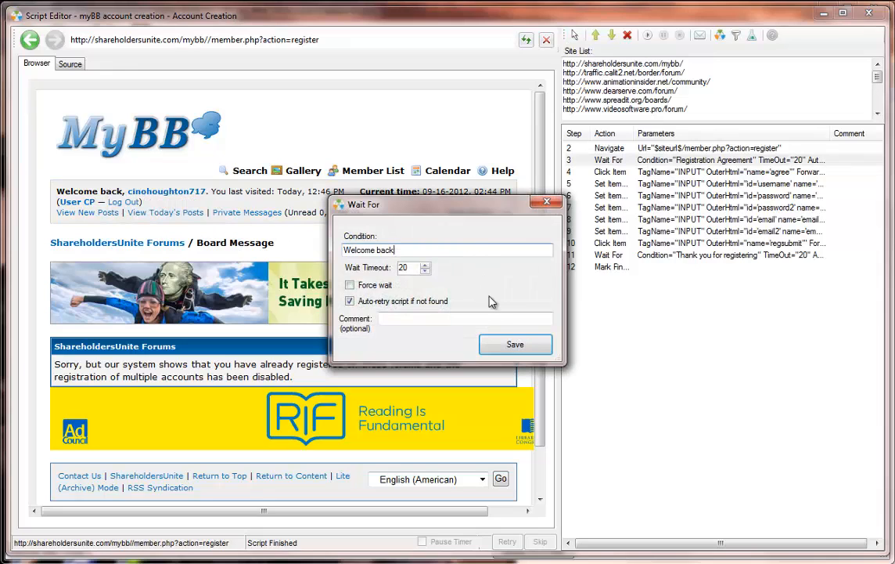
left_click(515, 344)
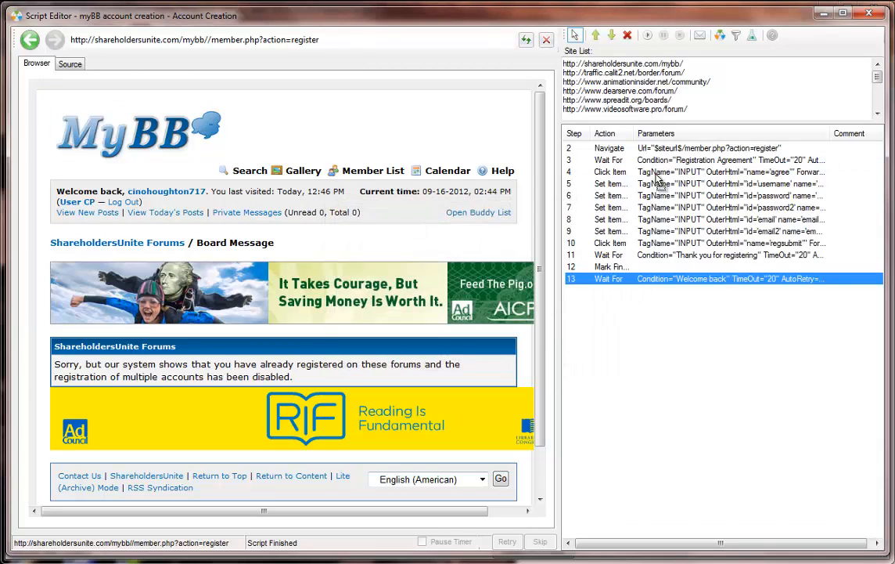
Move the "Welcome back" Wait For step below the Registration Agreement wait, clear out its condition text, and delete the step
left_click_drag(657, 178, 657, 174)
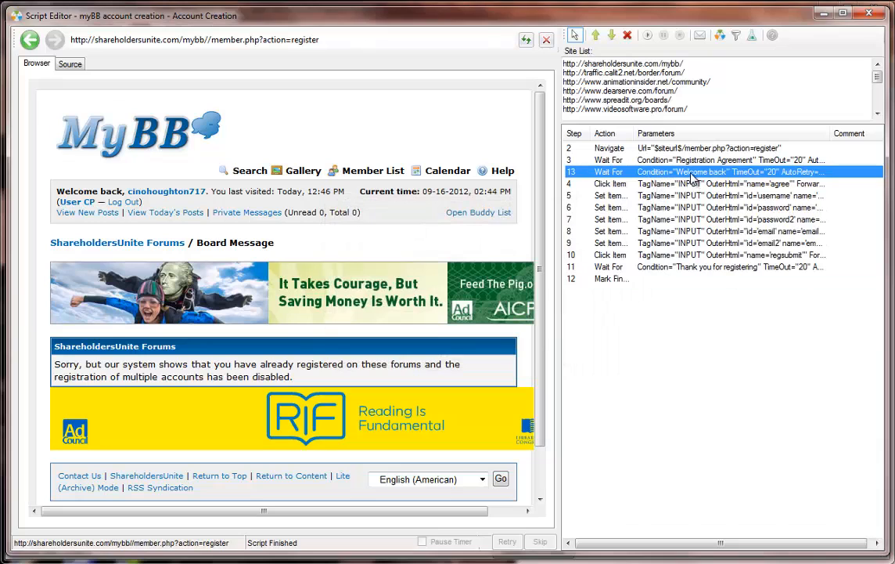
double_click(622, 170)
key("BackSpace")
left_click(549, 203)
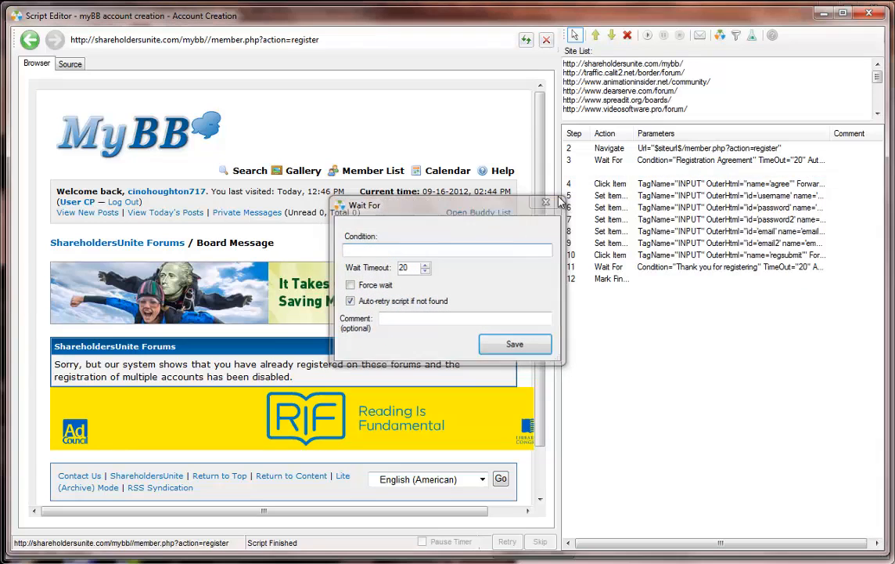
right_click(622, 171)
left_click(658, 210)
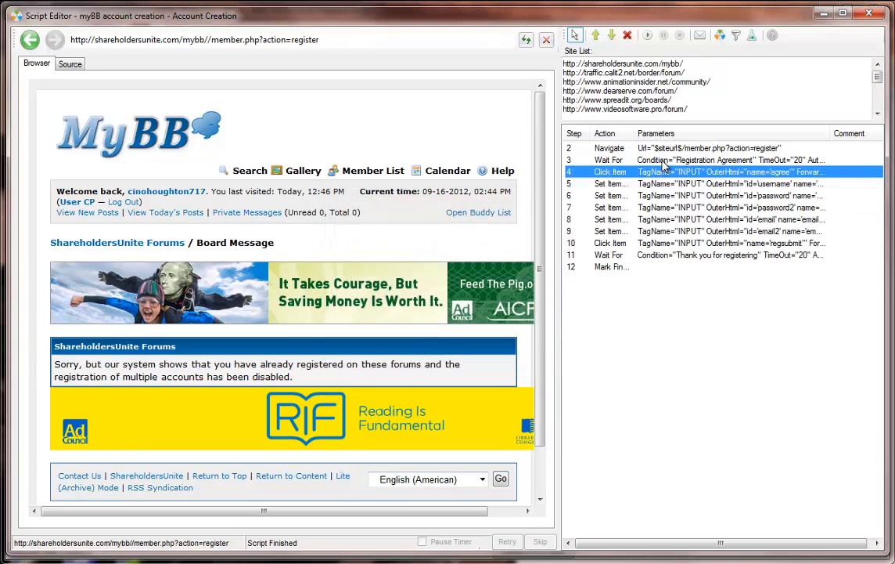
Extend the condition of the Registration Agreement Wait For step to "Registration Agreement|Welcome back"
double_click(599, 159)
left_click(474, 249)
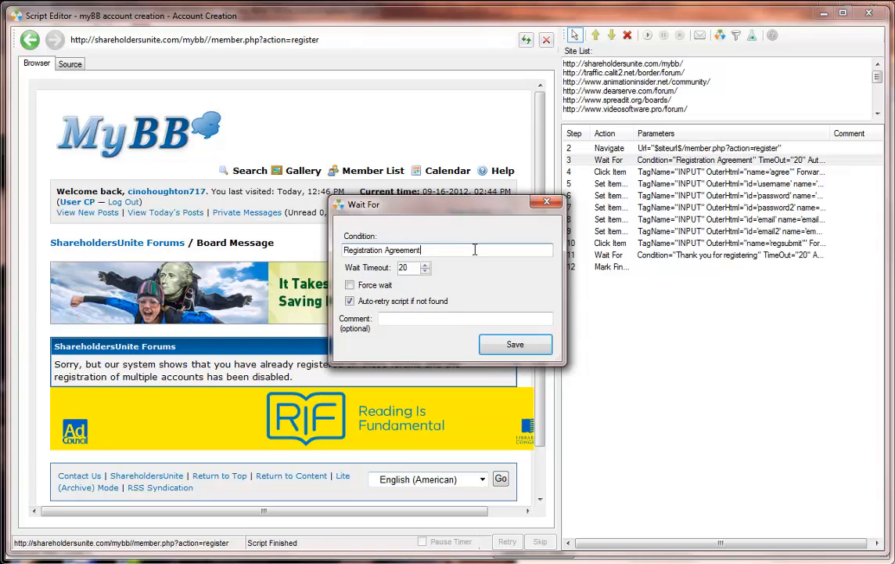
type("|Welcome back")
left_click_drag(420, 250, 314, 256)
left_click_drag(485, 245, 423, 245)
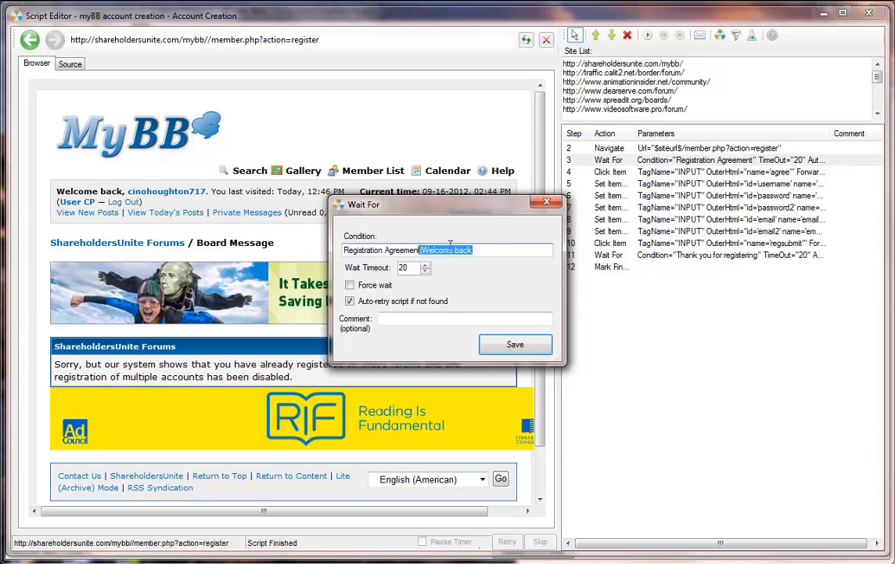
left_click(460, 247)
left_click(515, 345)
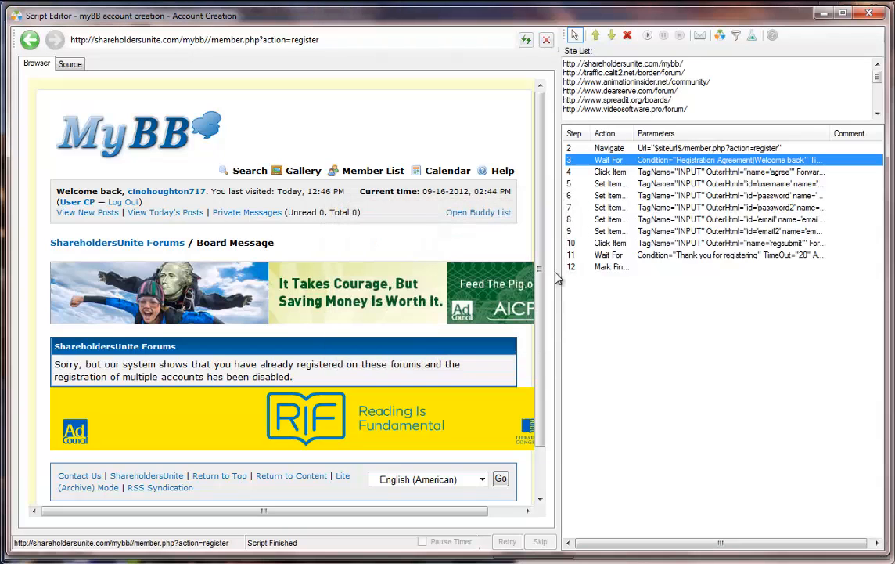
Add a Jump To step that goes to step 14 on "Welcome back, " and place it directly after the Registration Agreement wait
right_click(104, 195)
left_click(156, 245)
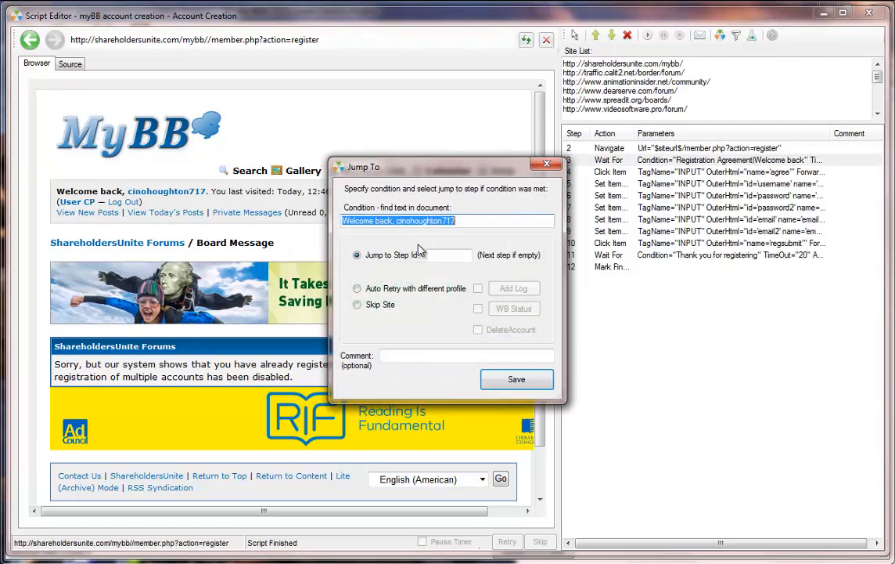
left_click(415, 222)
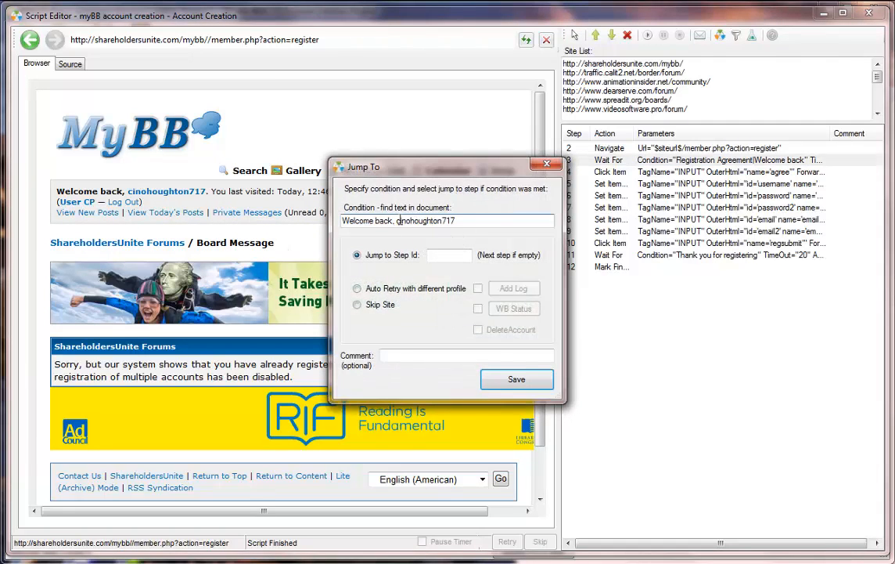
left_click_drag(397, 222, 456, 221)
key("BackSpace")
left_click(460, 256)
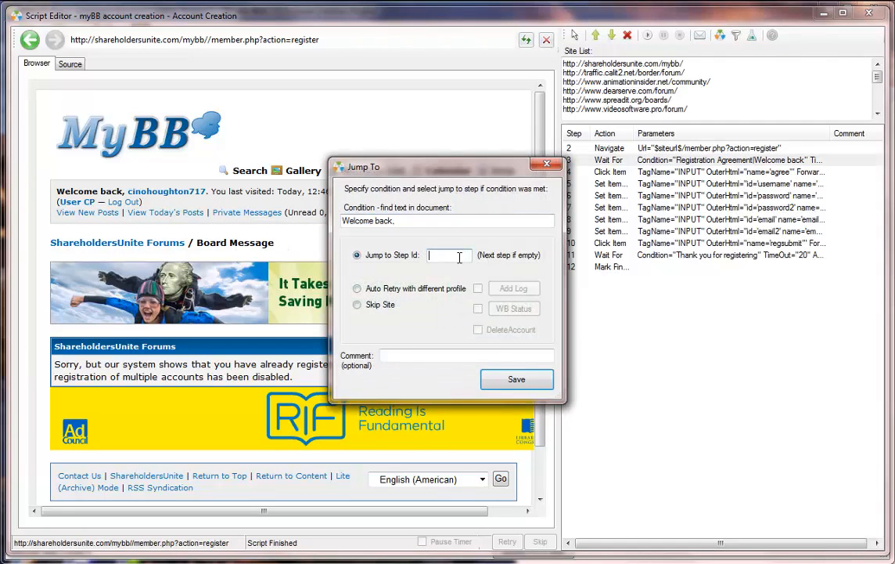
left_click_drag(470, 178, 443, 177)
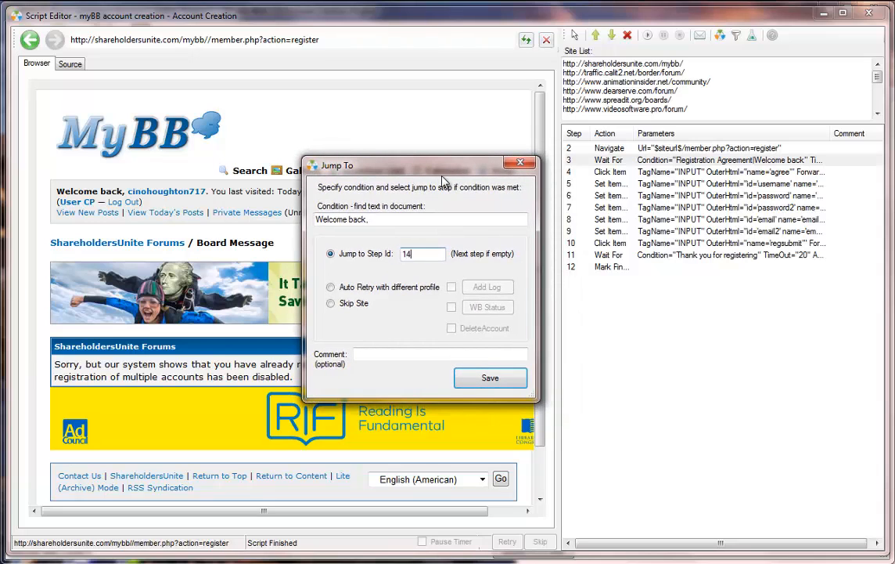
type("14")
key("Return")
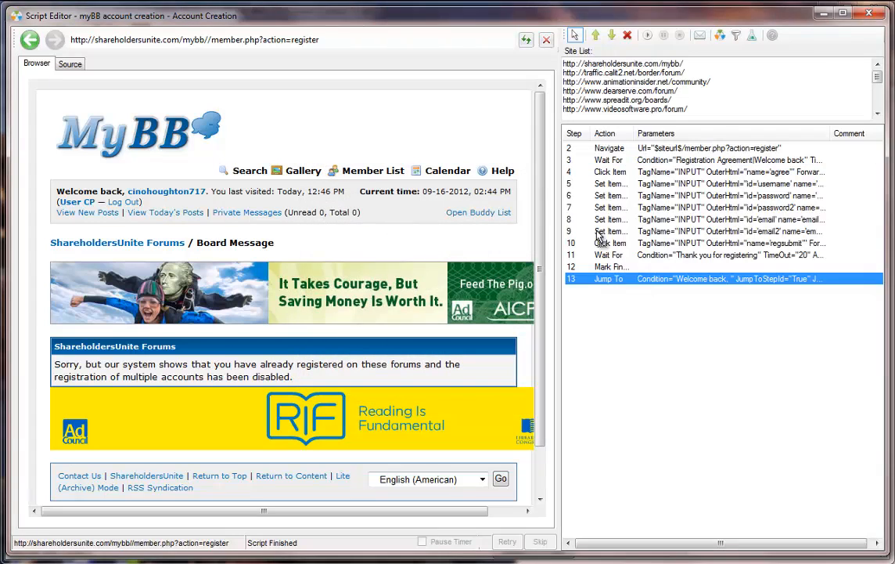
left_click_drag(597, 233, 599, 174)
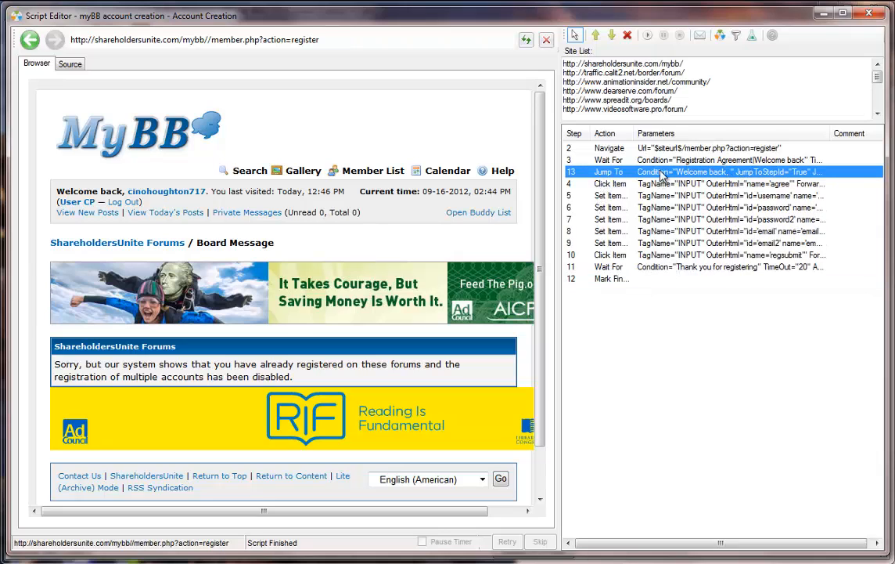
Add a Click Item step for the forum's Log Out link, replacing the logout key in its outer HTML with the * wildcard
right_click(123, 201)
left_click(133, 194)
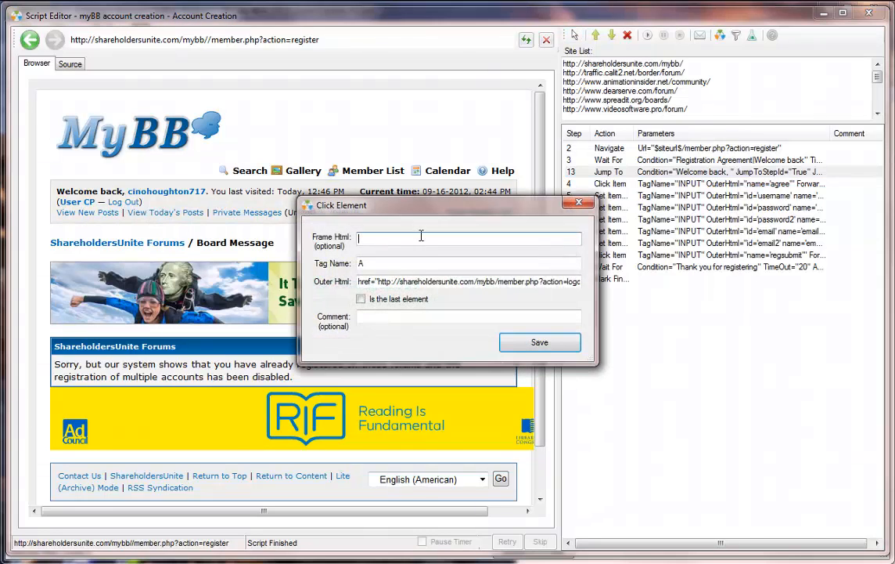
left_click_drag(491, 282, 567, 276)
left_click(533, 281)
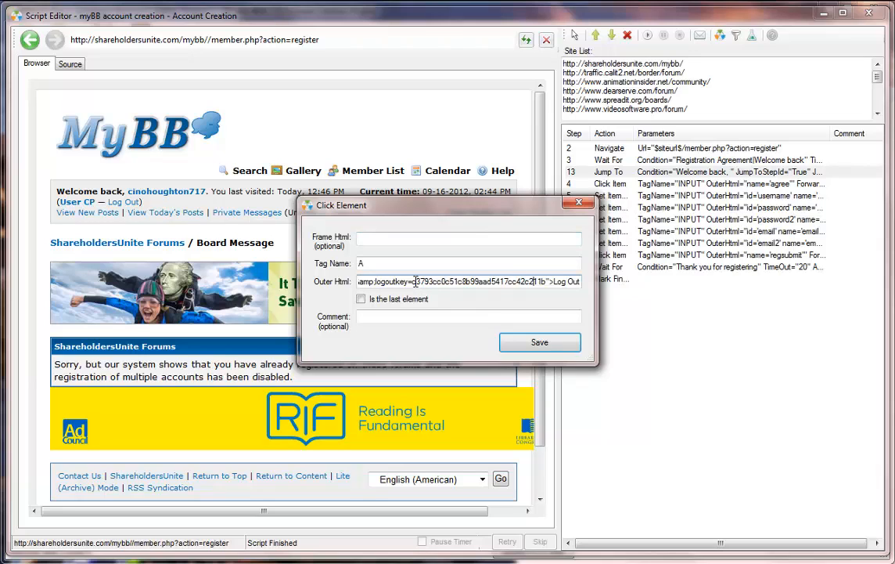
left_click_drag(413, 281, 547, 277)
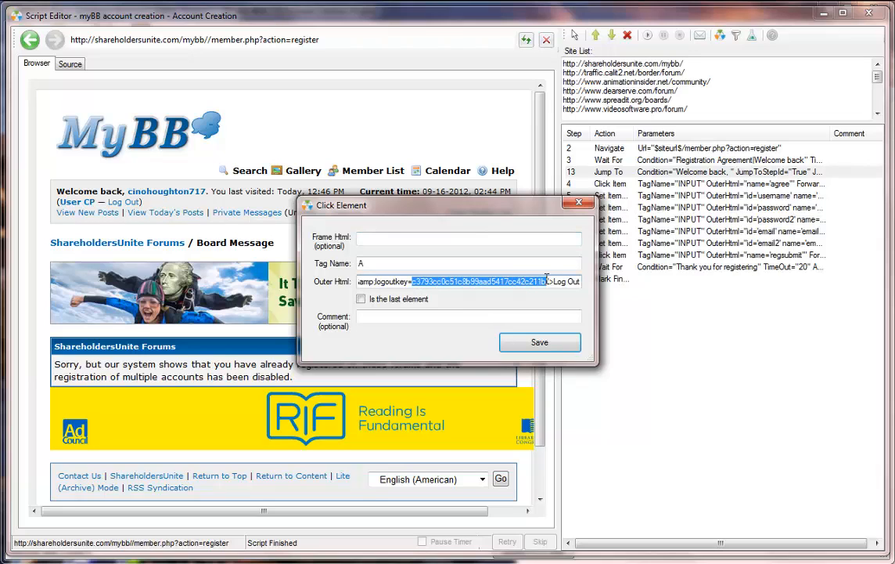
key("BackSpace")
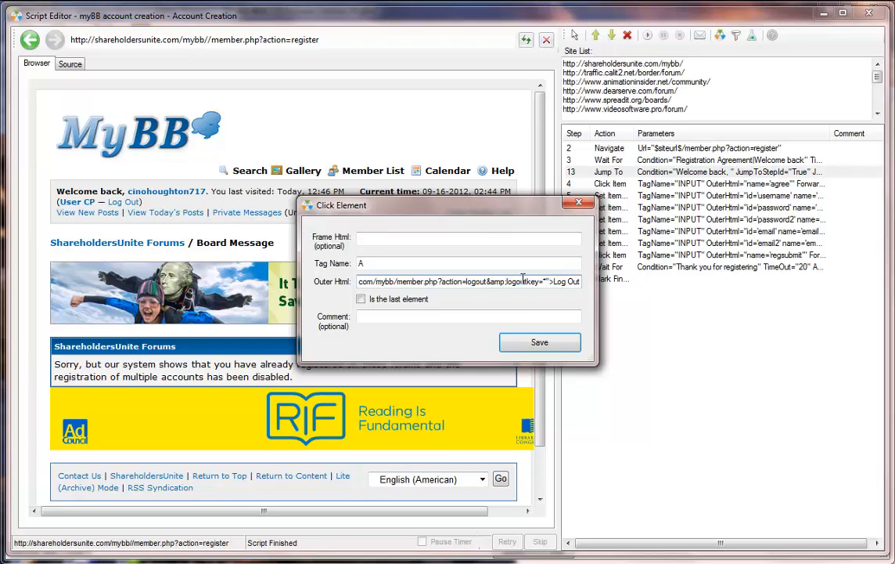
left_click_drag(510, 279, 315, 280)
left_click(455, 282)
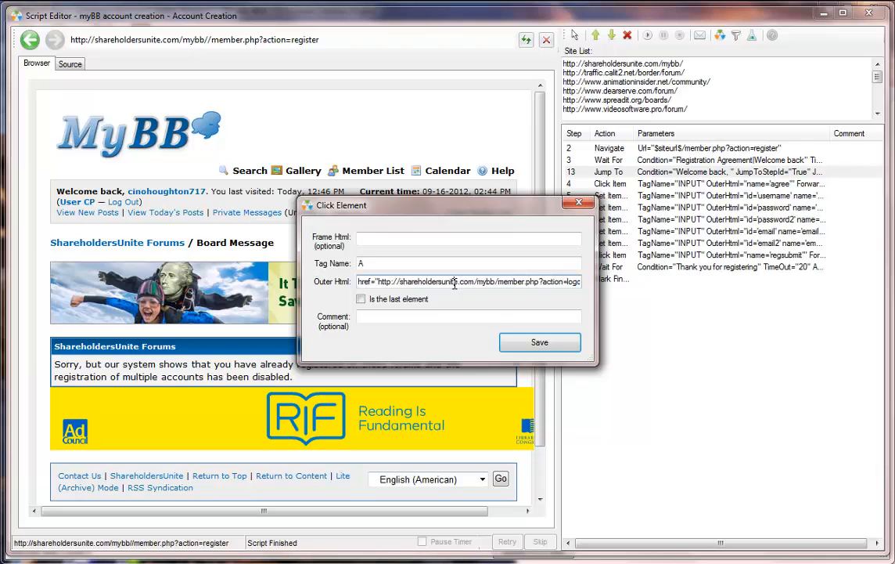
left_click(539, 345)
Set the Log Out click step's comment to "logout branch" and check the settings of the "Welcome back," Jump To step
double_click(645, 292)
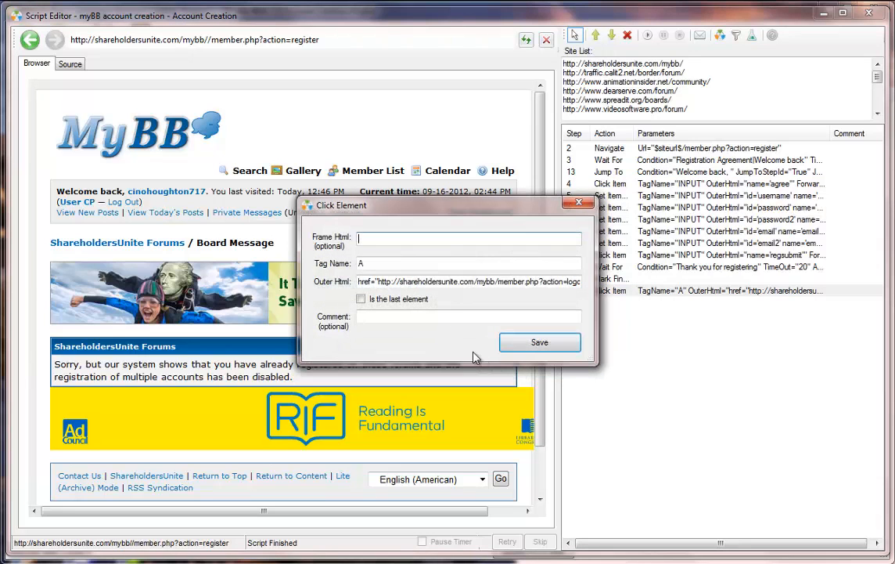
left_click(460, 316)
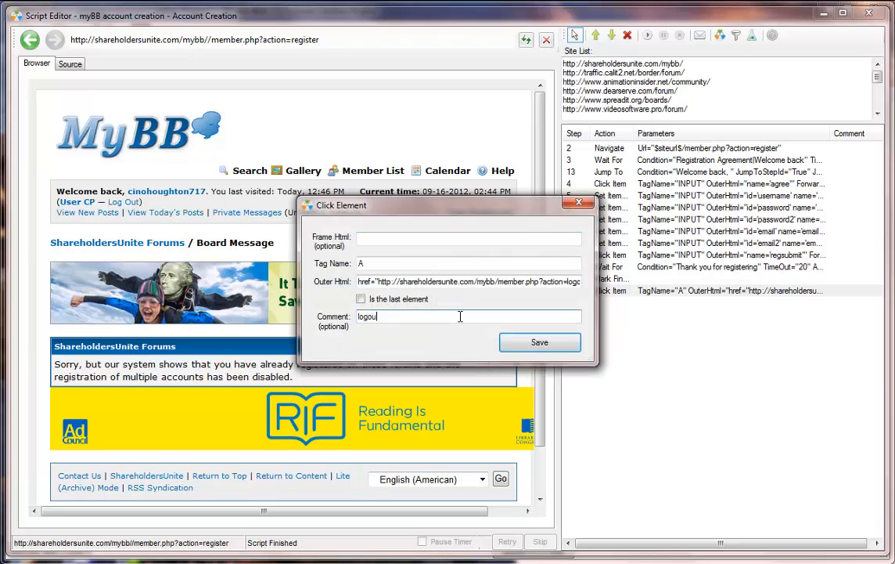
key("Return")
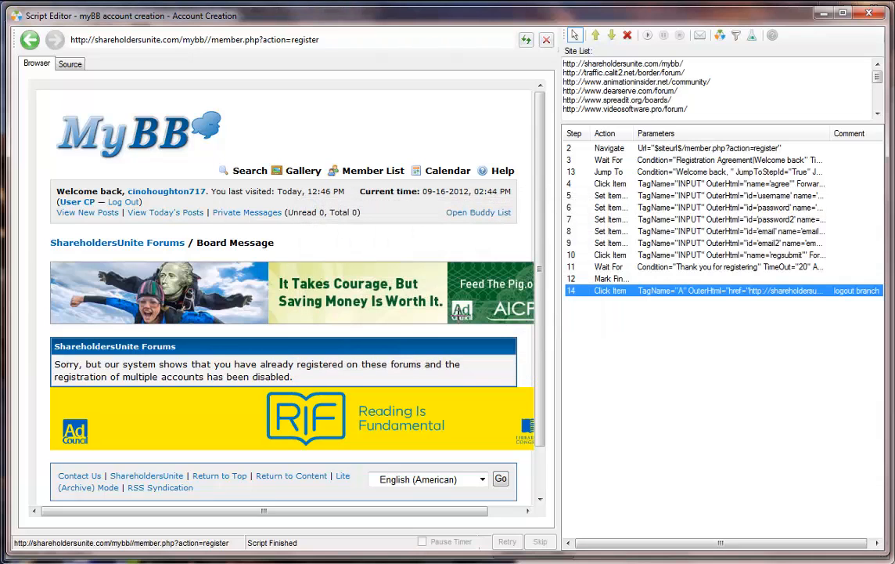
double_click(703, 173)
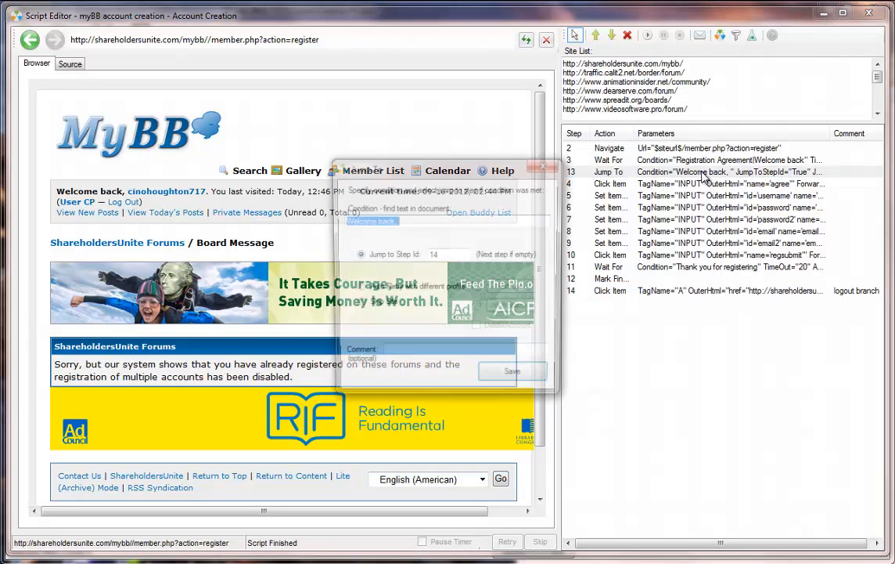
left_click(547, 168)
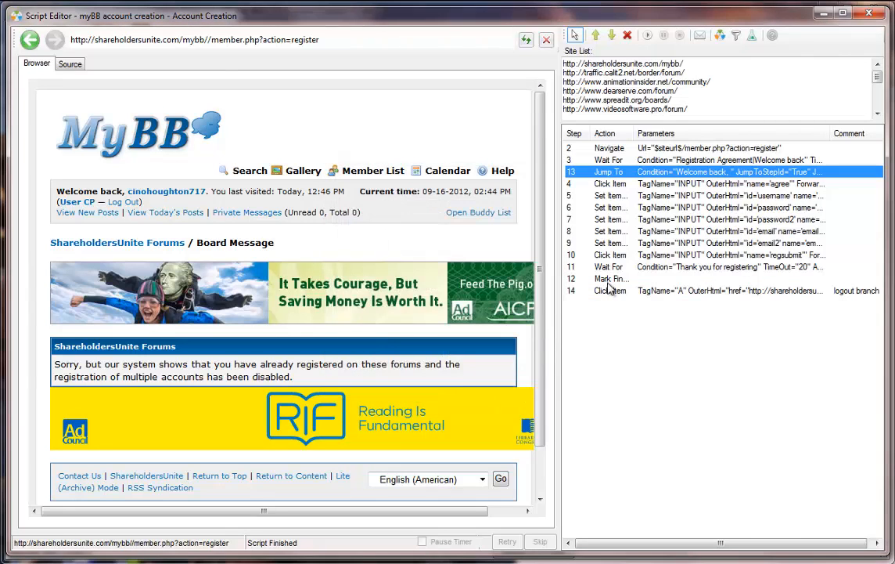
Replace the site address and member.php in the Log Out click step's outer HTML with a * wildcard before "?action=logout"
double_click(626, 291)
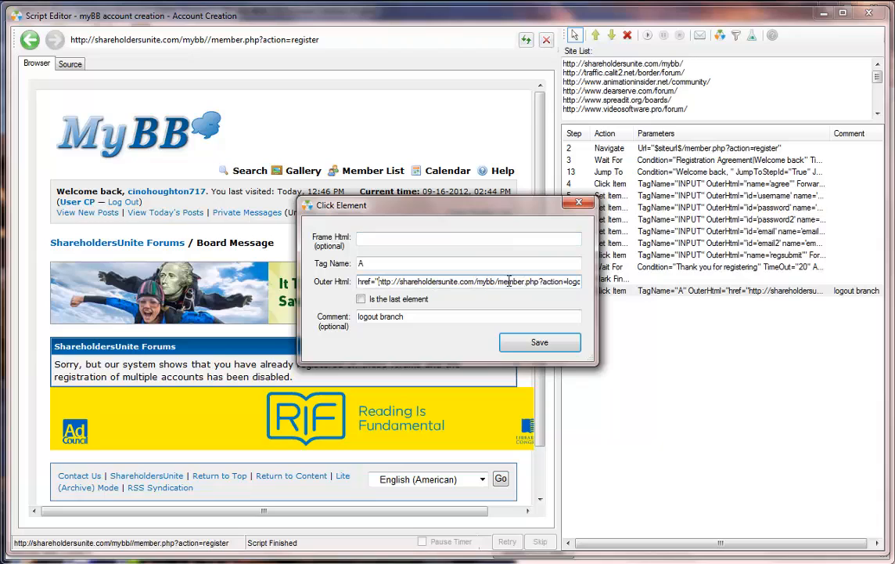
left_click_drag(496, 281, 382, 283)
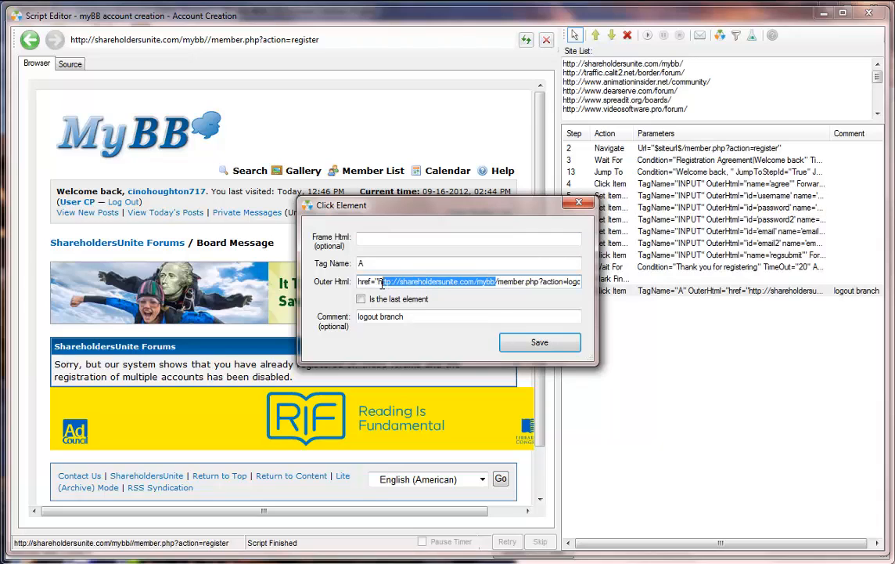
key("BackSpace")
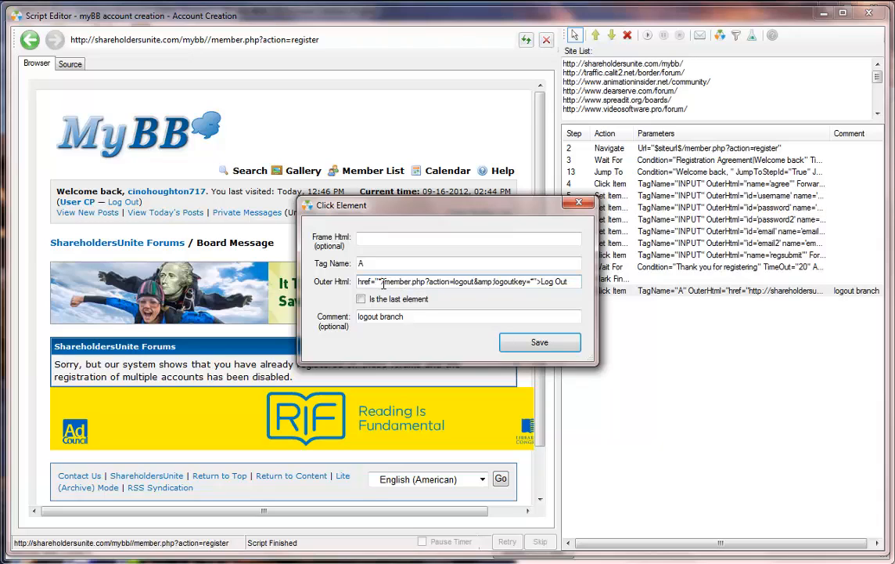
left_click_drag(427, 281, 387, 284)
key("BackSpace")
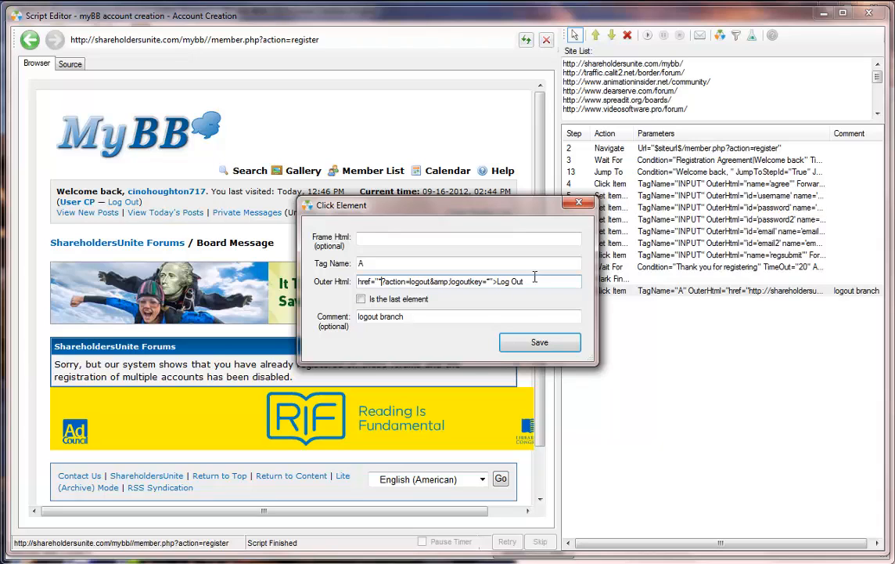
left_click(537, 343)
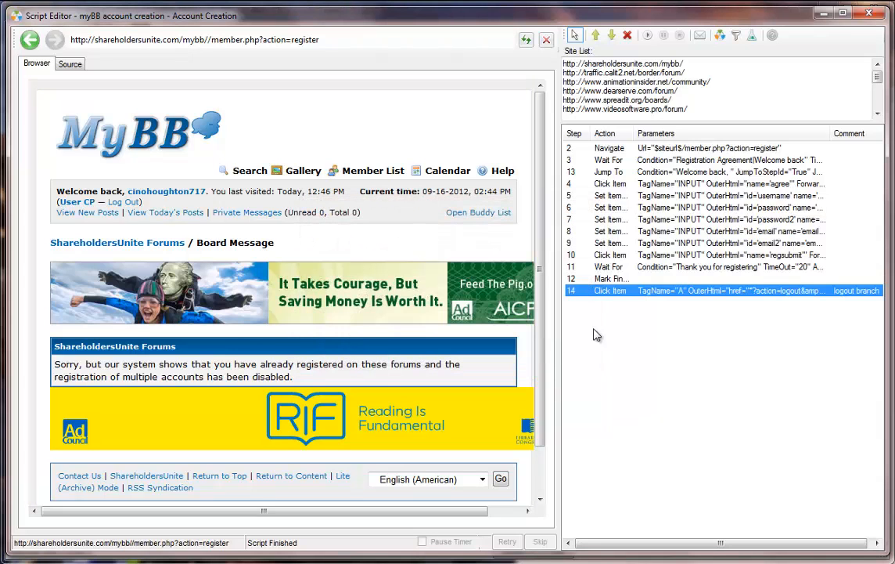
Run the logout click step and add a Wait For step with the condition "Hello There, Guest!" from the forum's greeting line
right_click(618, 291)
left_click(647, 350)
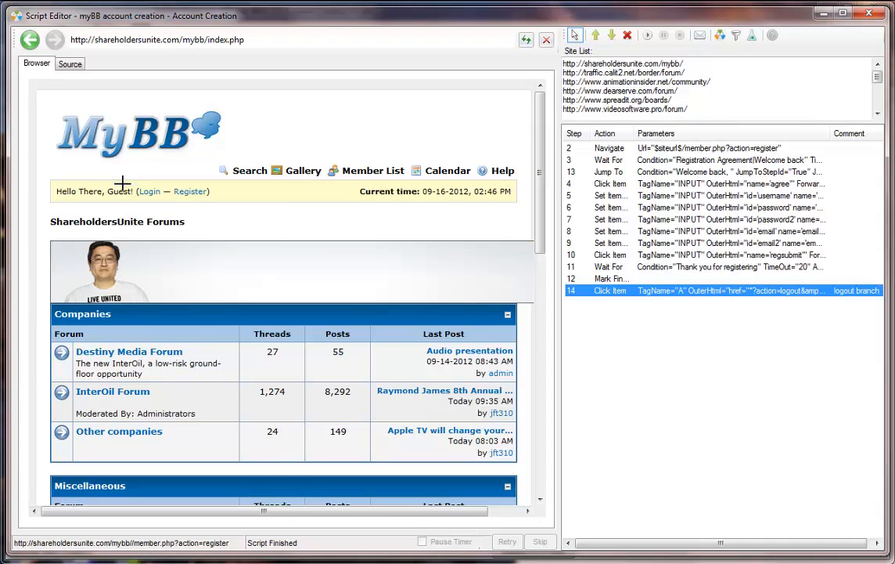
right_click(120, 196)
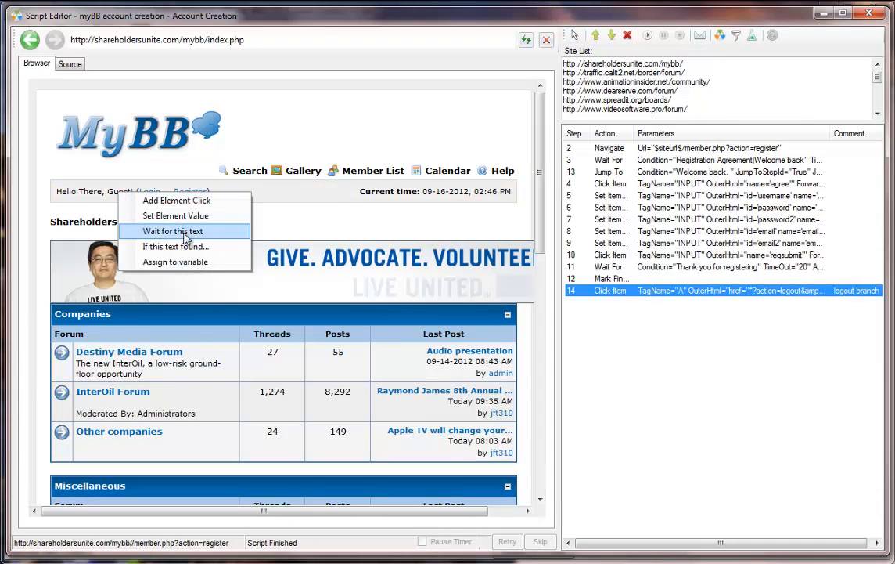
left_click(197, 230)
left_click_drag(409, 249, 509, 248)
key("Delete")
left_click(515, 344)
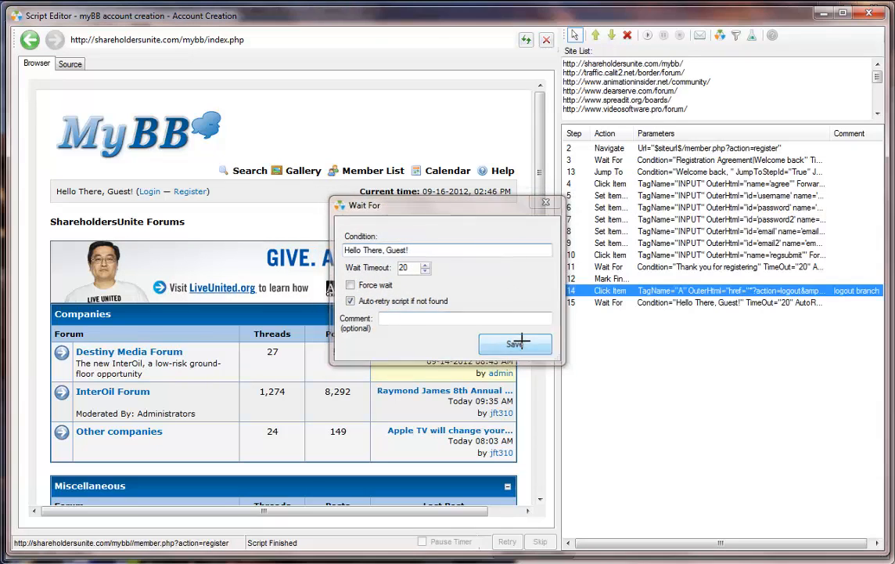
Add an unconditional Jump To step at the end of the script that returns to step 2
right_click(600, 322)
mouse_move(629, 330)
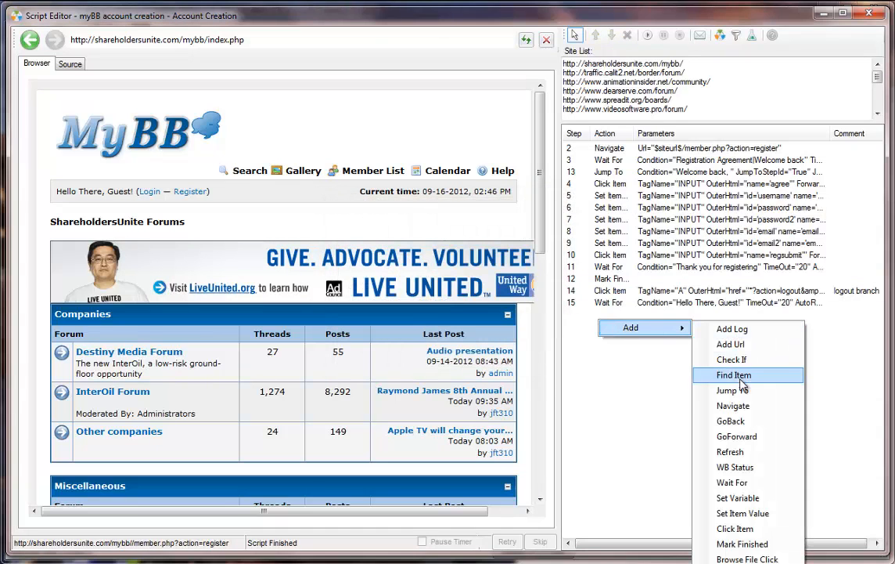
left_click(678, 388)
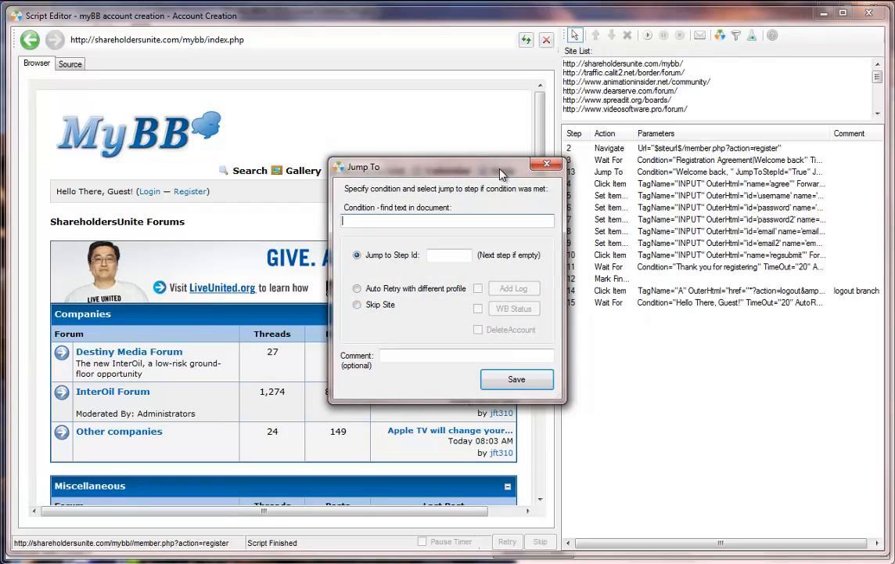
left_click_drag(501, 173, 471, 173)
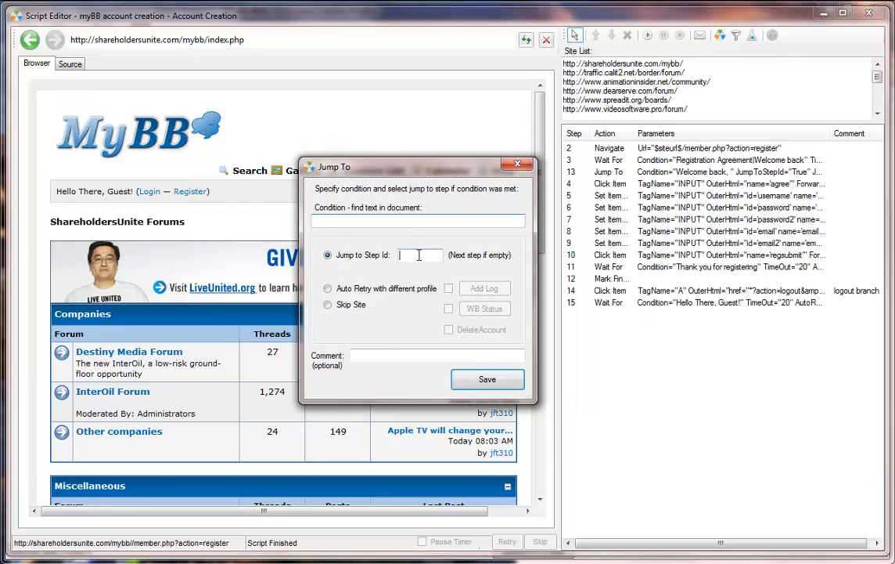
left_click(419, 255)
type("2")
left_click(487, 379)
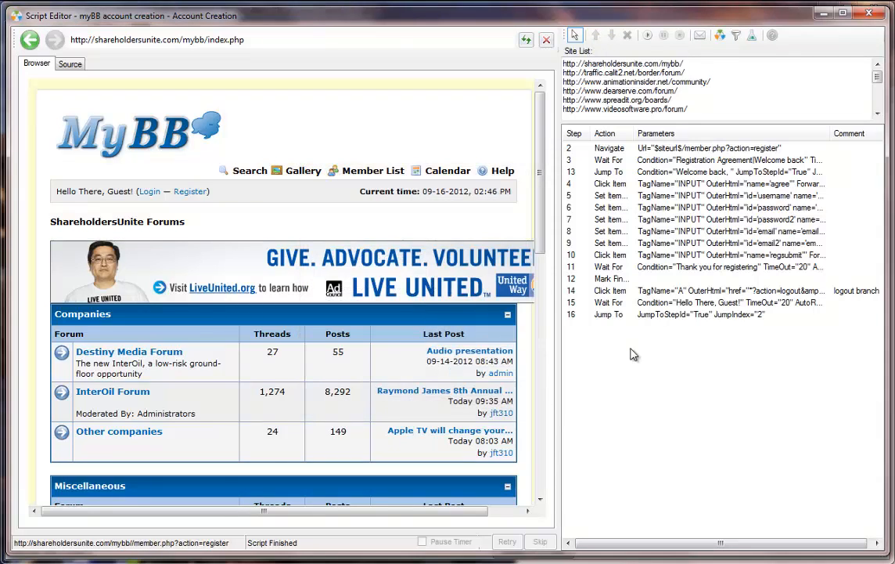
left_click(671, 290)
left_click(686, 314)
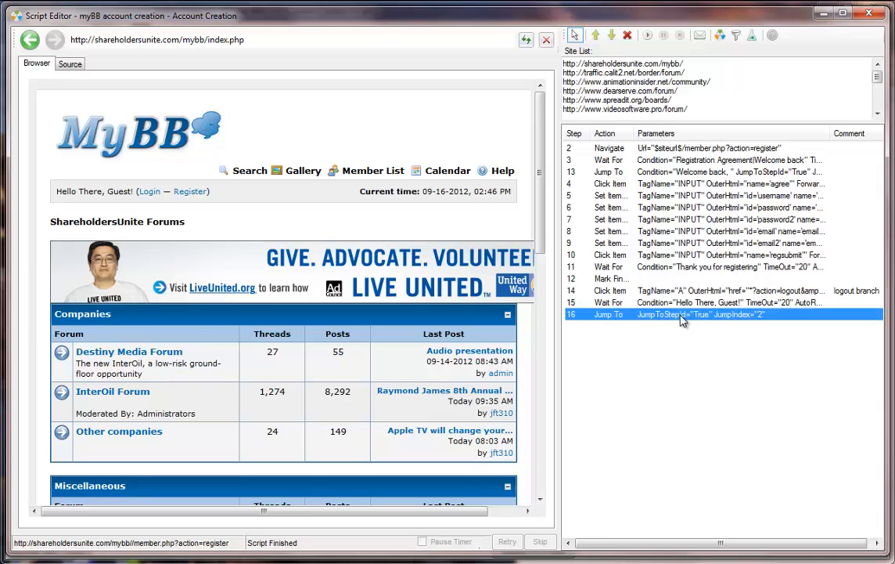
Run the script from the Navigate step until the registration form shows its Image Verification section, and stop the run
left_click(578, 149)
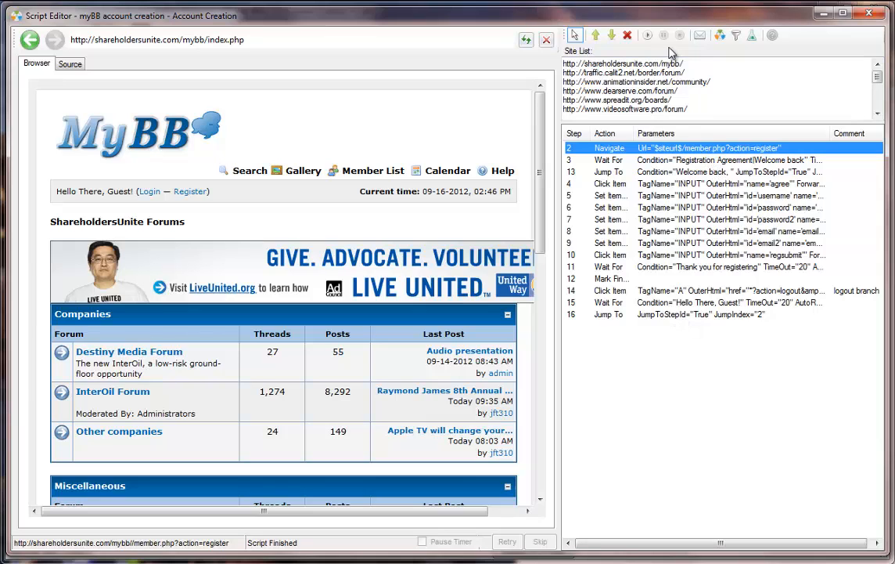
left_click(648, 36)
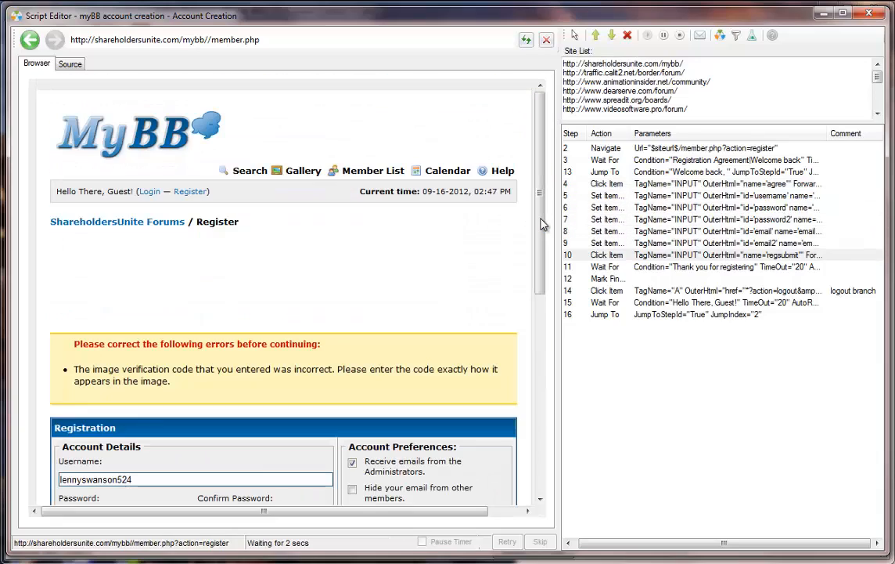
left_click_drag(544, 225, 548, 322)
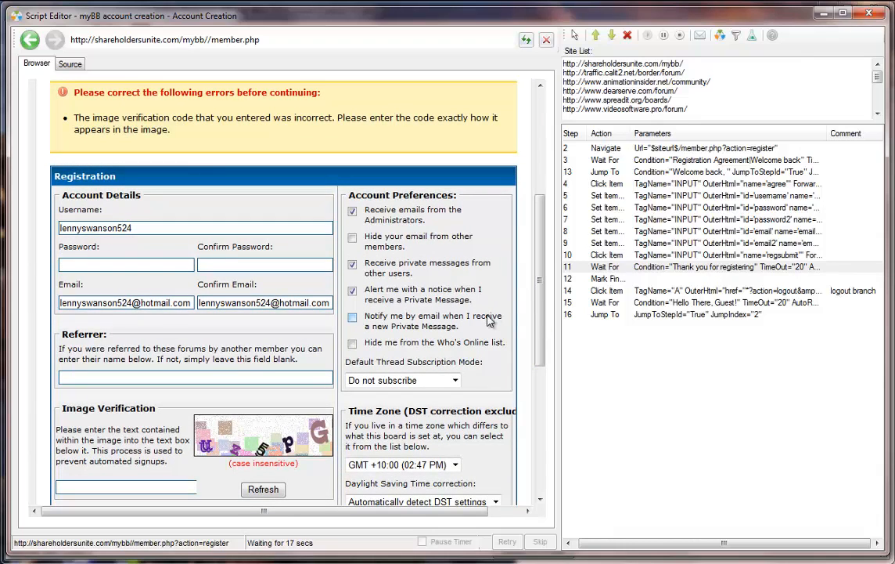
scroll(544, 296, "down", 1)
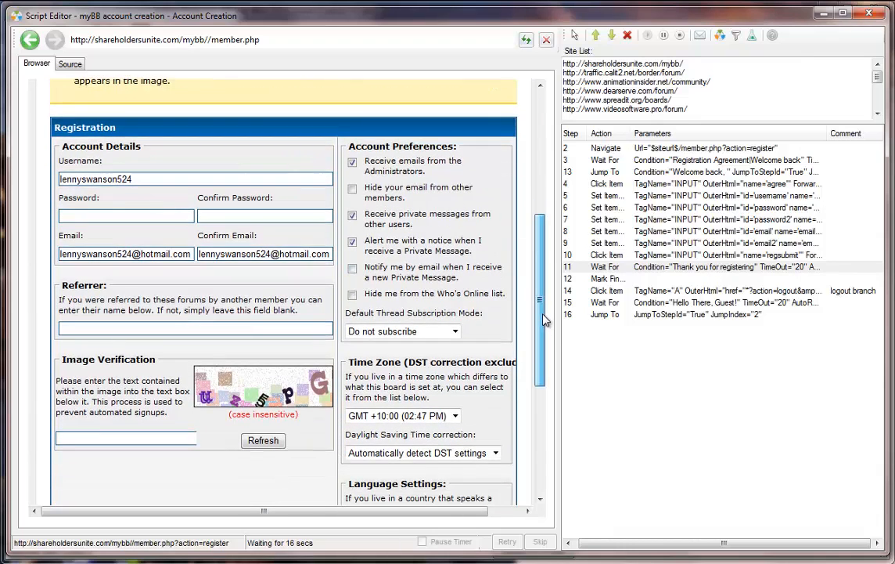
left_click(679, 37)
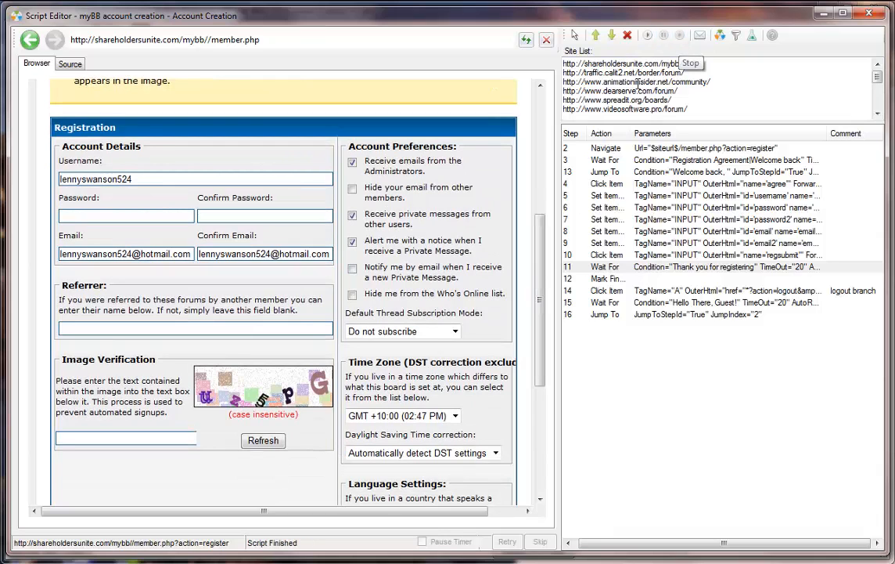
Add a captcha-solving step for the registration form's verification image, identified by id='captcha_img'
right_click(249, 385)
left_click(294, 424)
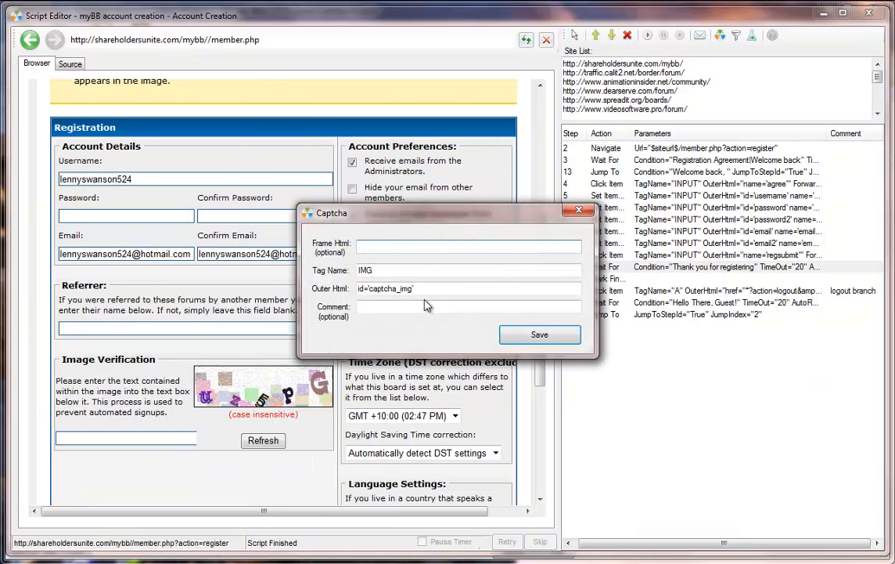
left_click(534, 335)
Add a Set Element Value step that fills the image verification field (imagestring) with $CaptchaSolution$
right_click(133, 441)
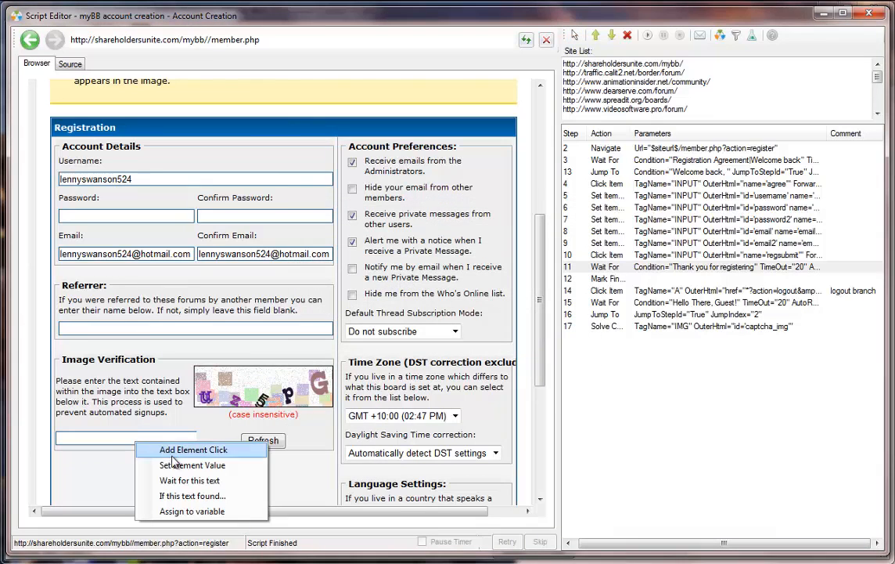
left_click(176, 464)
left_click(580, 280)
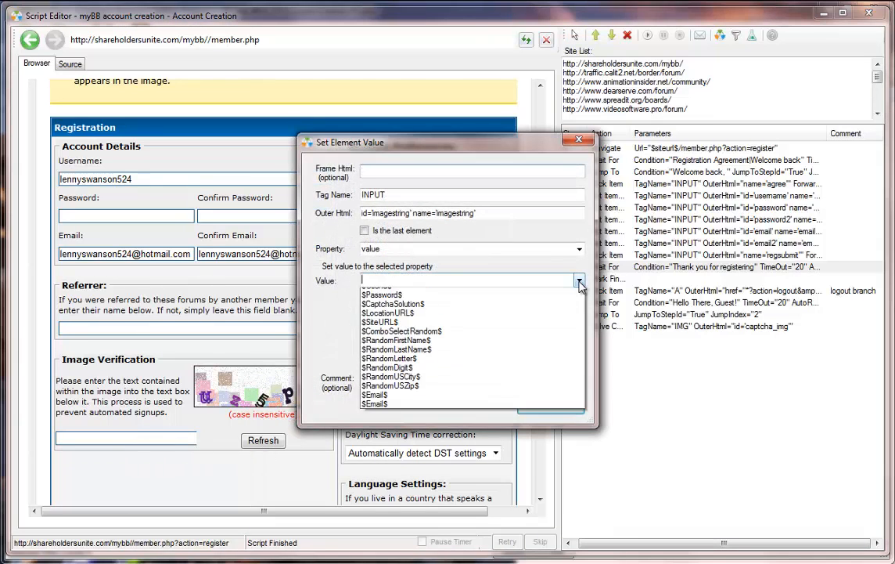
left_click(480, 313)
left_click(550, 405)
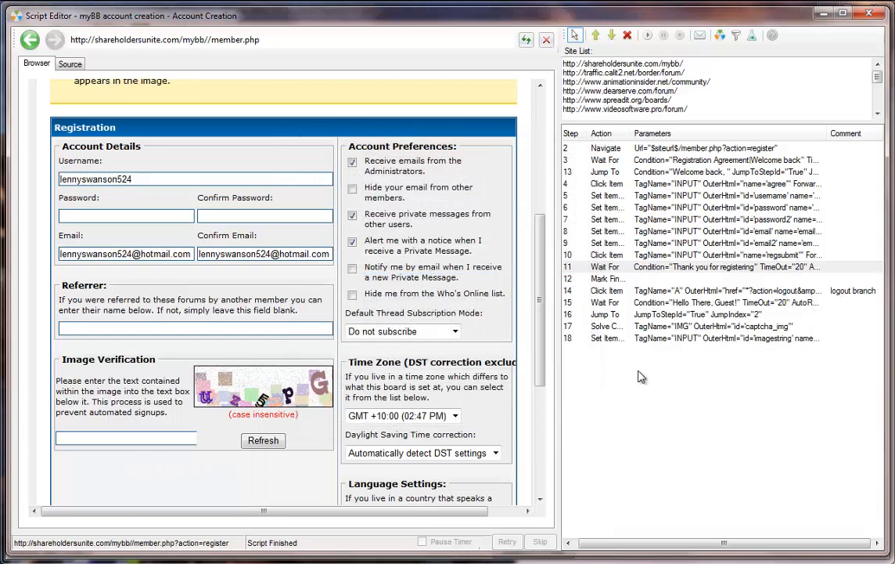
Move the captcha-solving step and the imagestring step directly above the regsubmit Click Item step
left_click_drag(644, 362, 619, 331)
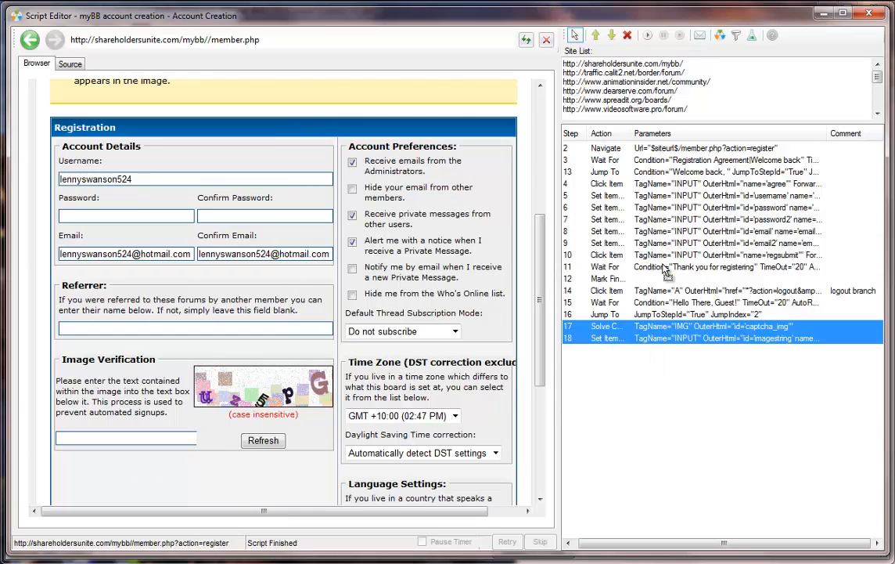
left_click_drag(607, 252, 630, 272)
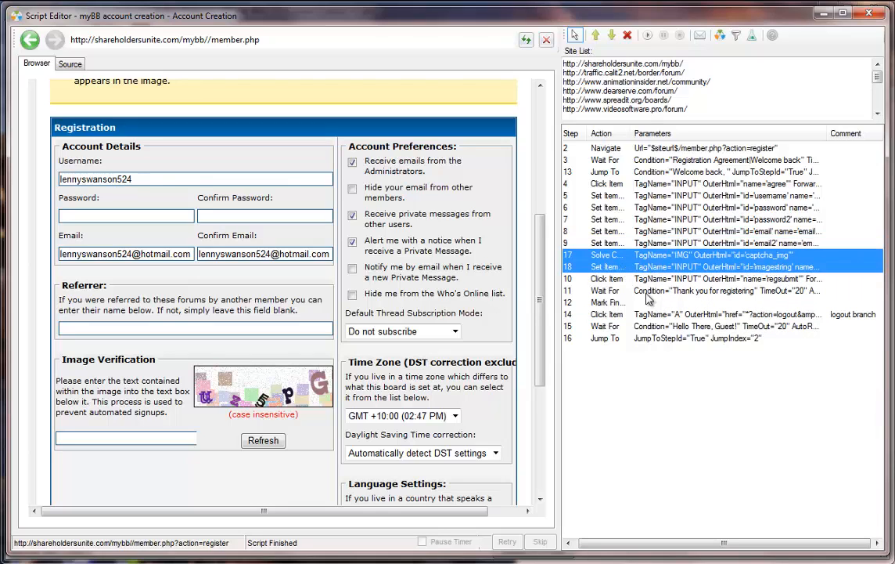
left_click(618, 363)
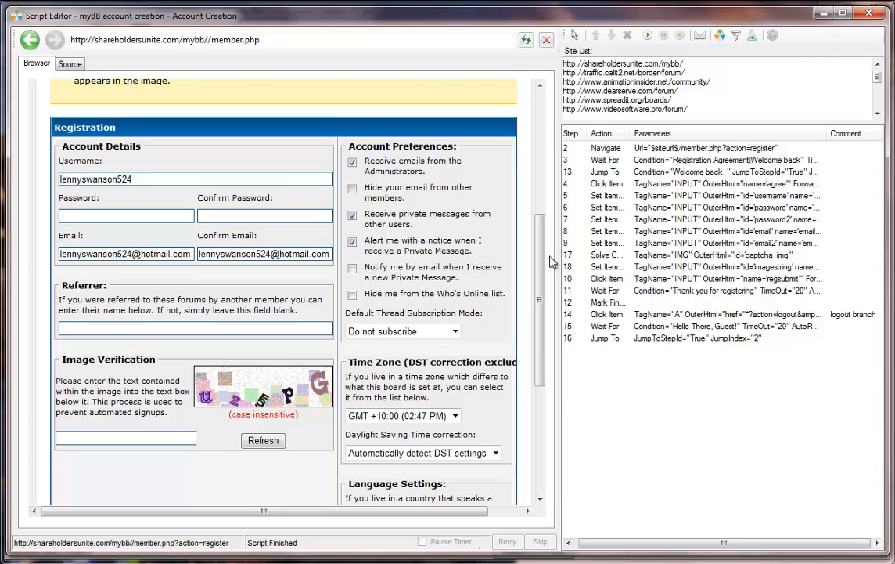
scroll(542, 294, "up", 1)
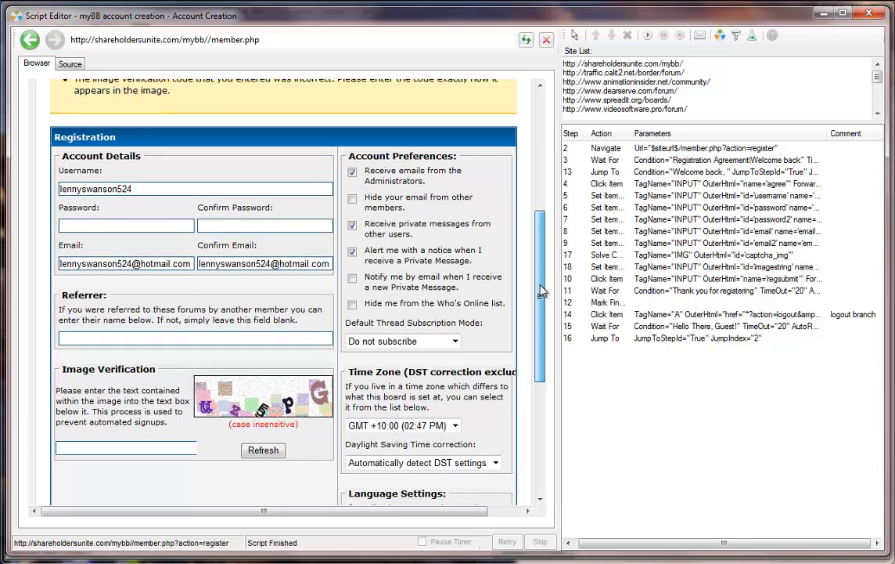
mouse_move(541, 286)
left_mouse_down()
mouse_move(541, 296)
mouse_move(541, 286)
left_mouse_up()
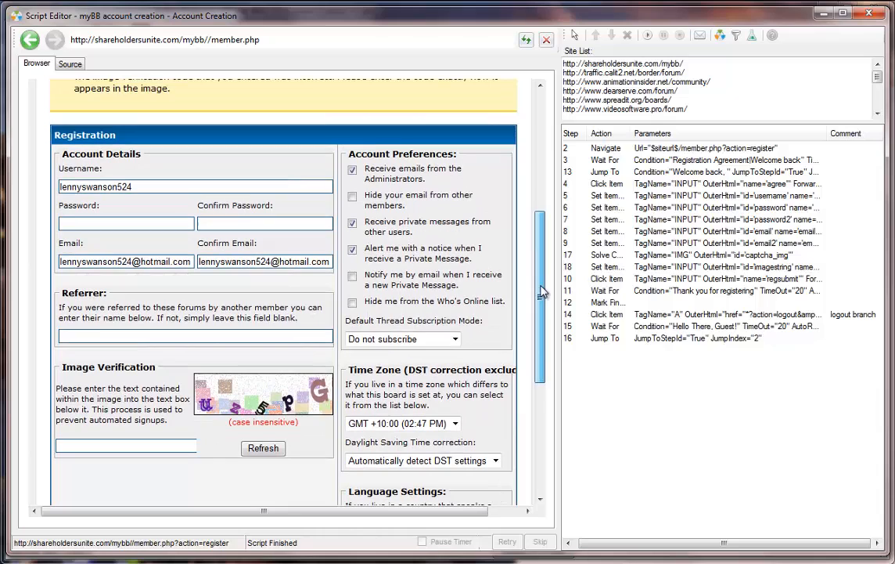
left_click(652, 196)
left_click(654, 184)
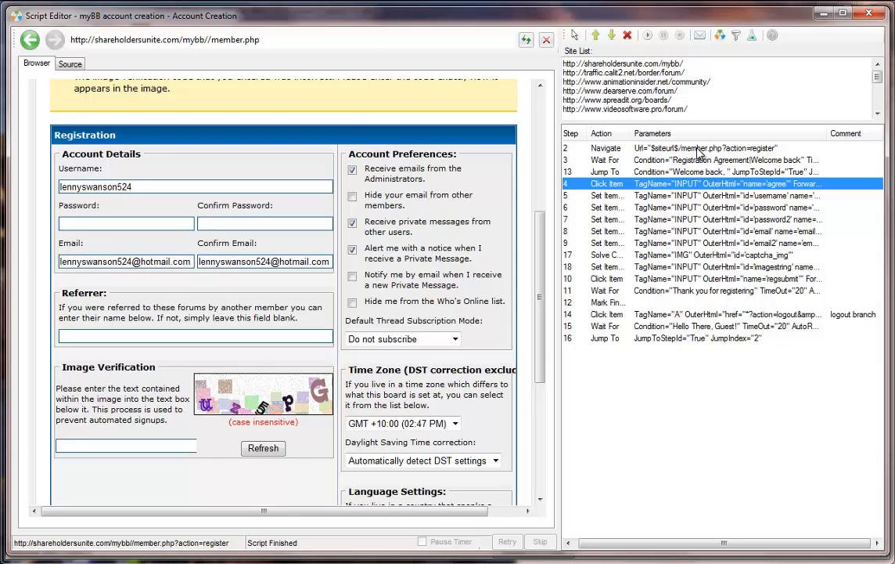
left_click_drag(689, 72, 548, 72)
key("ctrl+c")
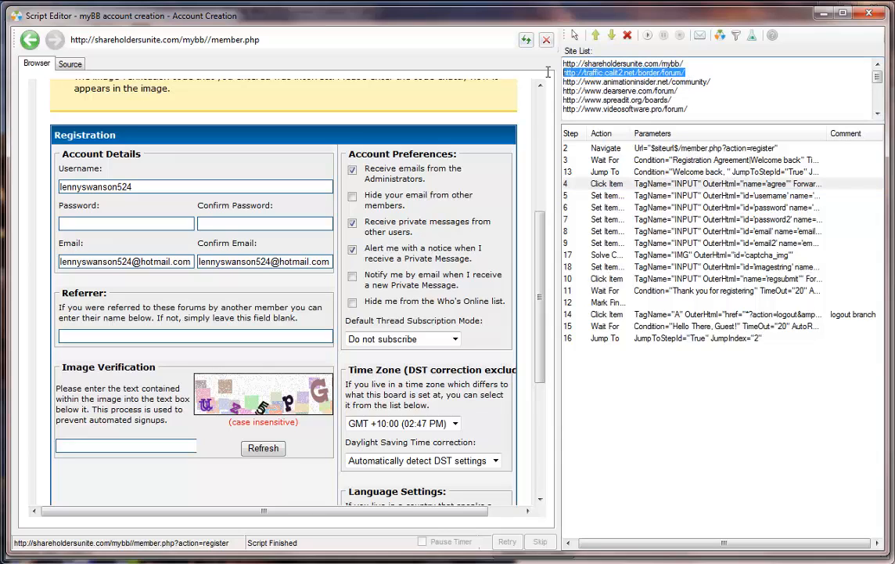
key("Delete")
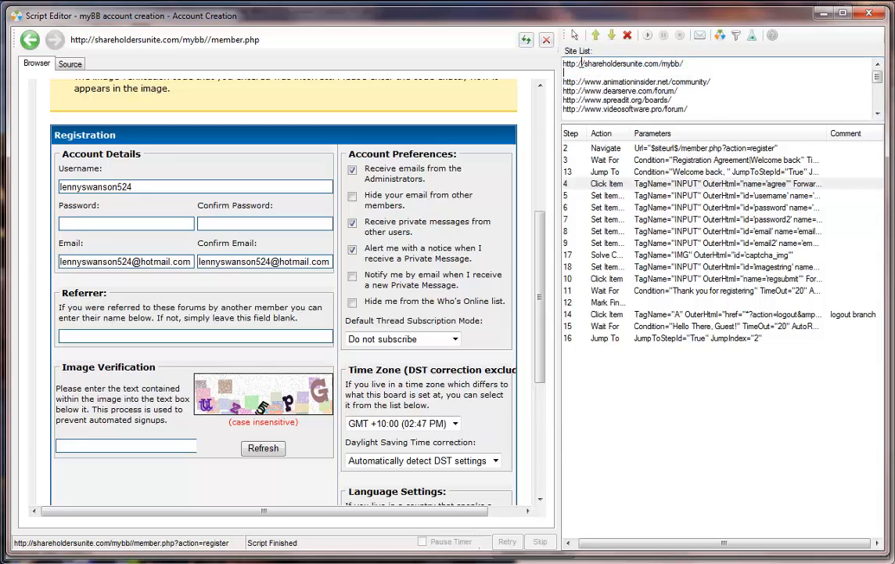
key("BackSpace")
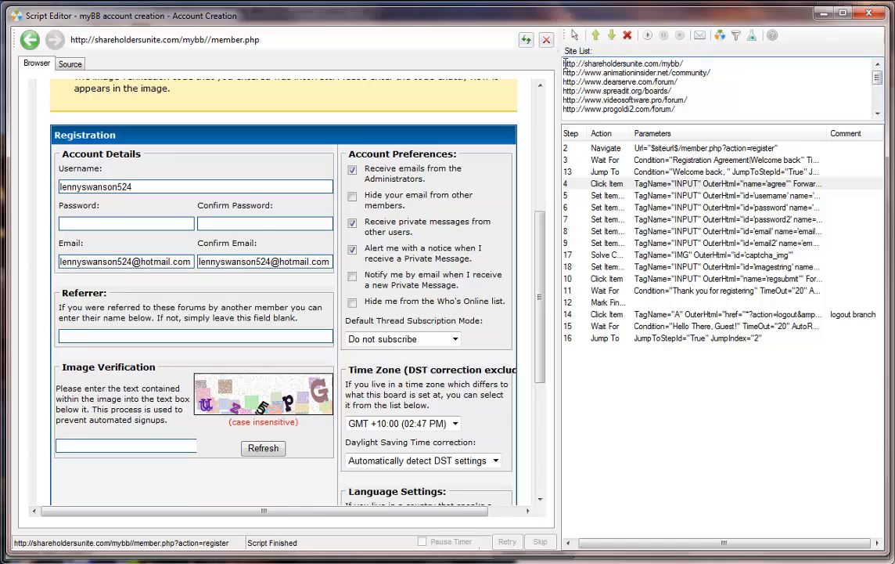
left_click(564, 64)
key("ctrl+v")
key("Return")
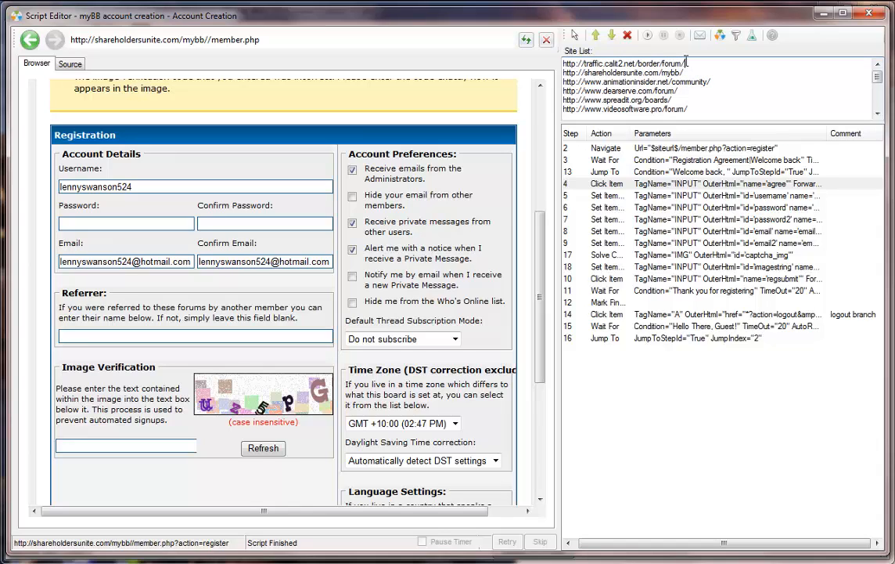
Run the script from the Navigate step and add a Jump To step that skips the site on the "We cannot process your registration" message
left_click(679, 148)
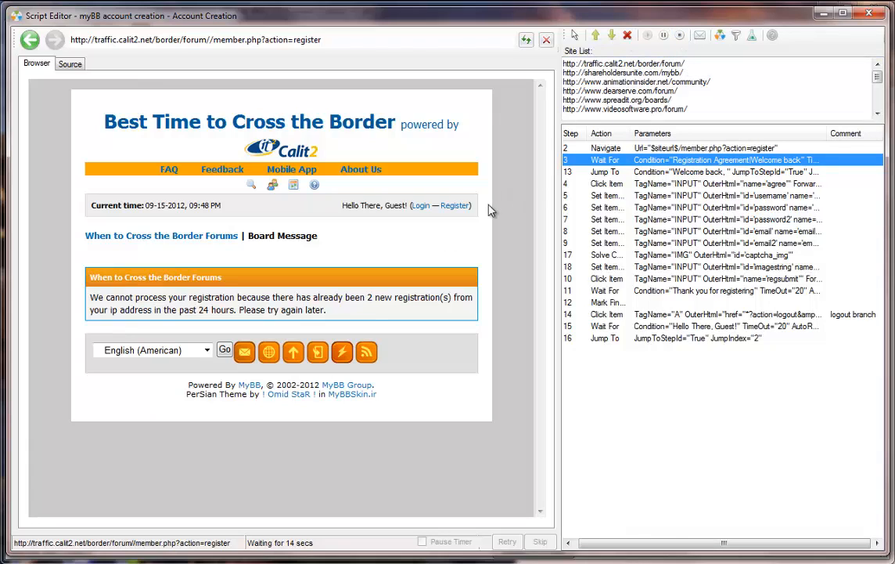
left_click(574, 36)
left_click(289, 295)
left_click(329, 352)
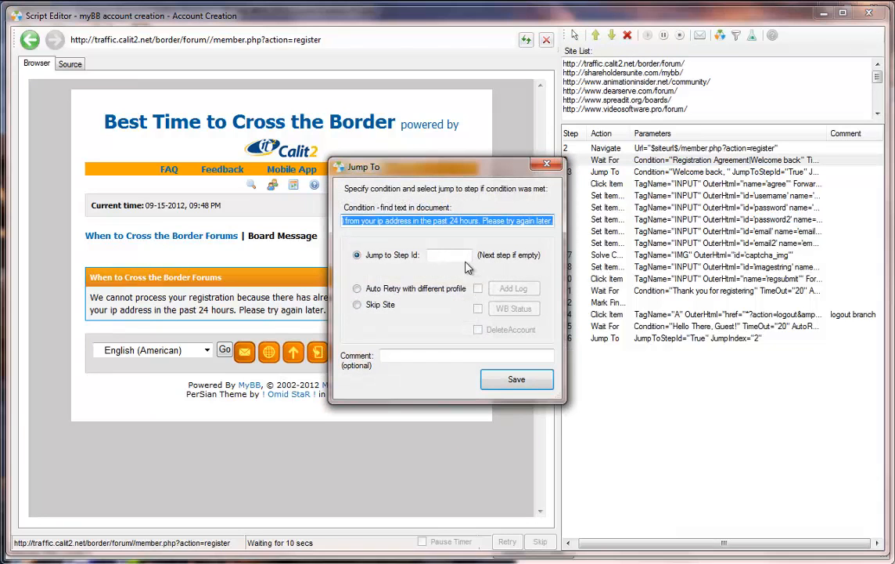
left_click(356, 305)
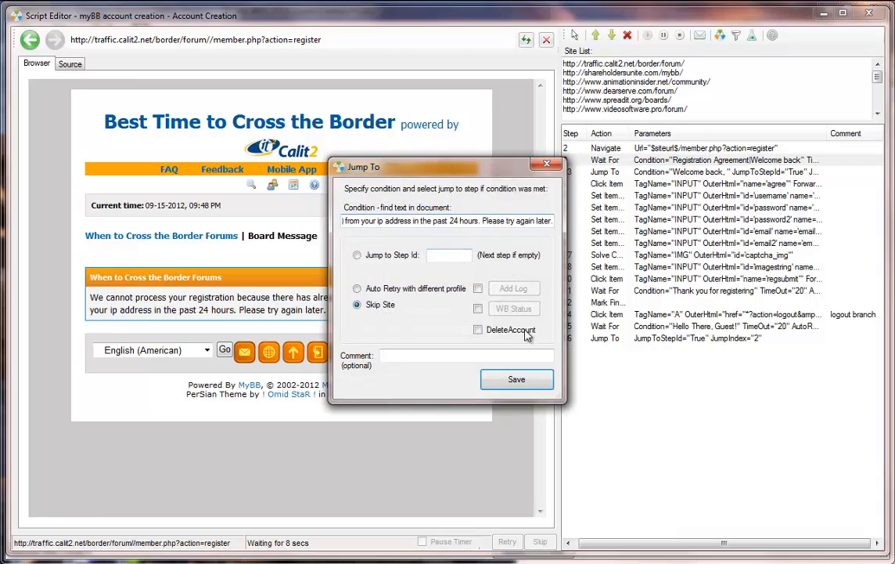
left_click(537, 380)
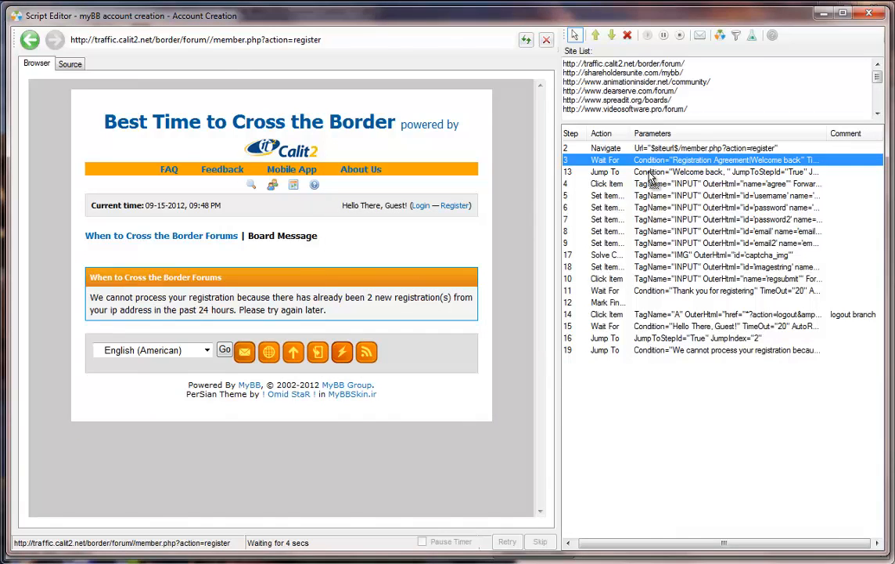
Stop the script and order its checks as "Welcome back," Jump To, "Registration Agreement" Wait For, and "We cannot process your registration" Jump To
left_click_drag(649, 162, 649, 173)
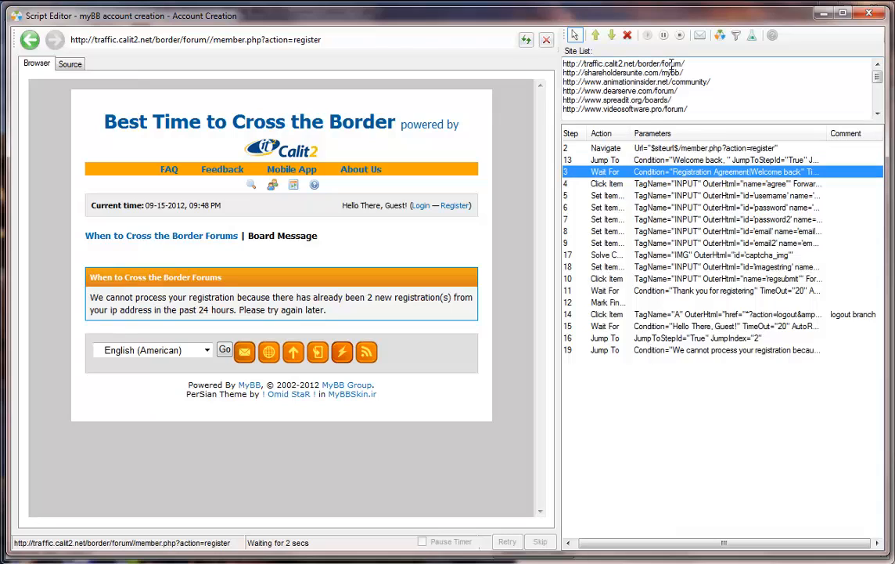
left_click(680, 35)
left_click(666, 357)
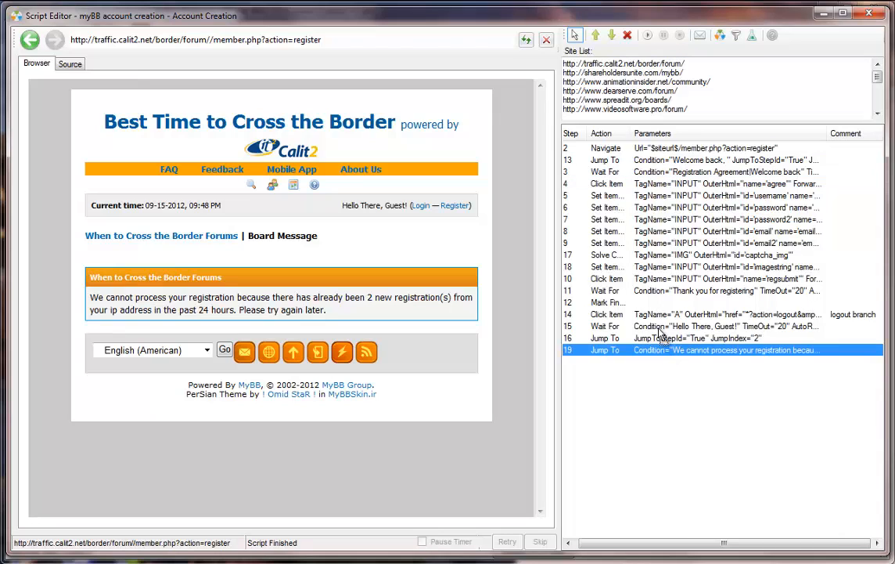
left_click_drag(645, 171, 652, 183)
Extend the Registration Agreement Wait For condition to "Registration Agreement|Welcome back|cannot process"
double_click(705, 171)
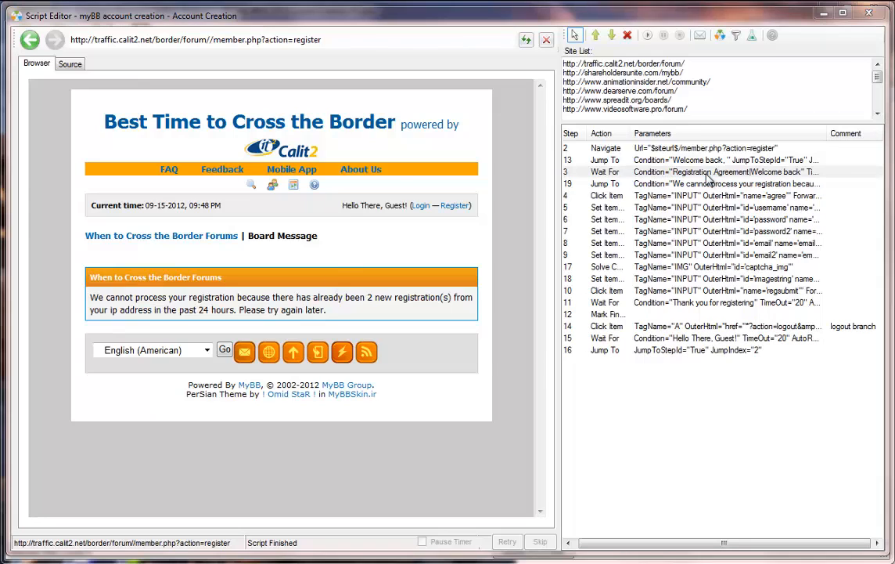
left_click(492, 251)
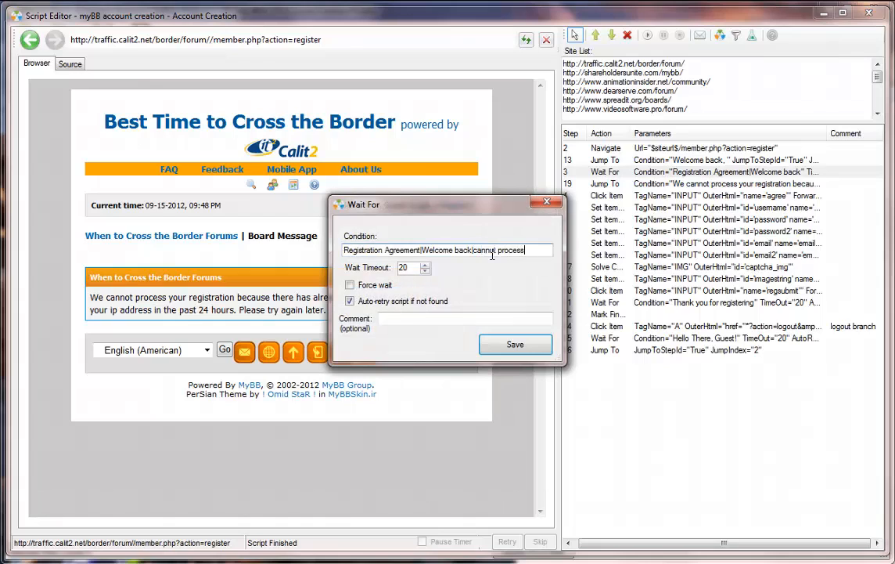
left_click_drag(526, 249, 343, 250)
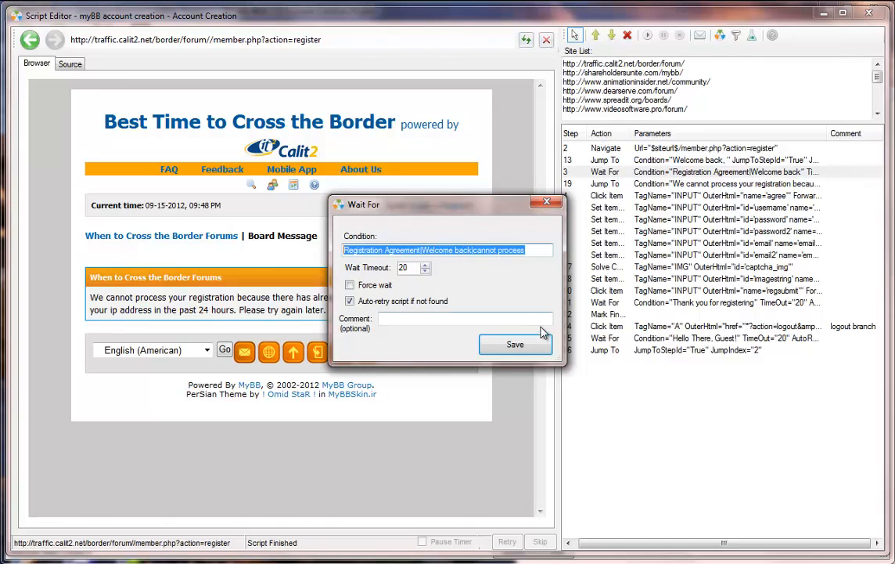
left_click(536, 343)
Test the site-skip branch by running the script from the Navigate step, and examine the forum's board message
left_click(644, 185)
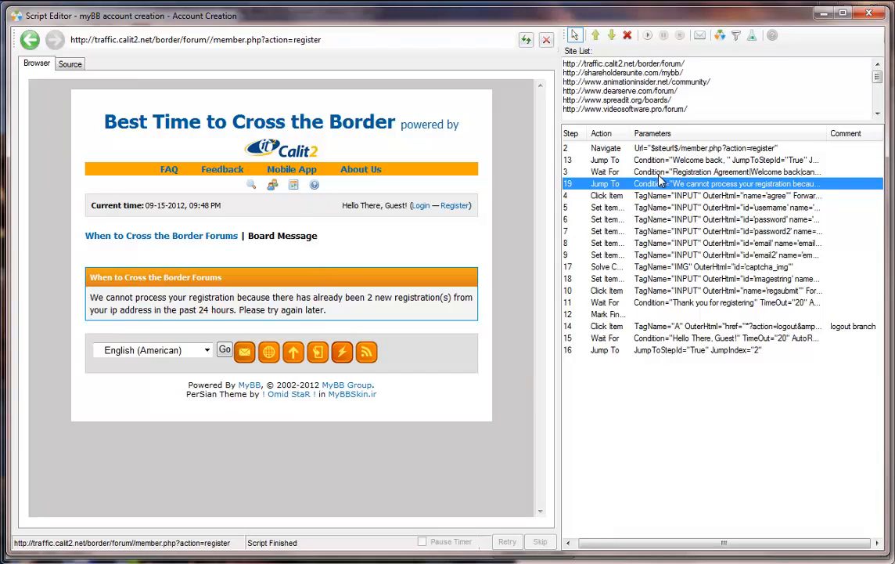
left_click(686, 149)
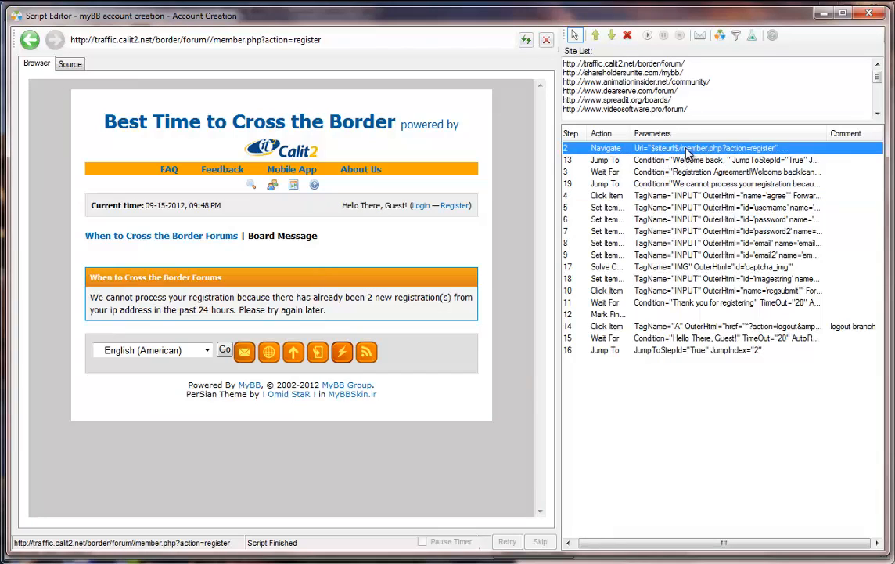
left_click(649, 35)
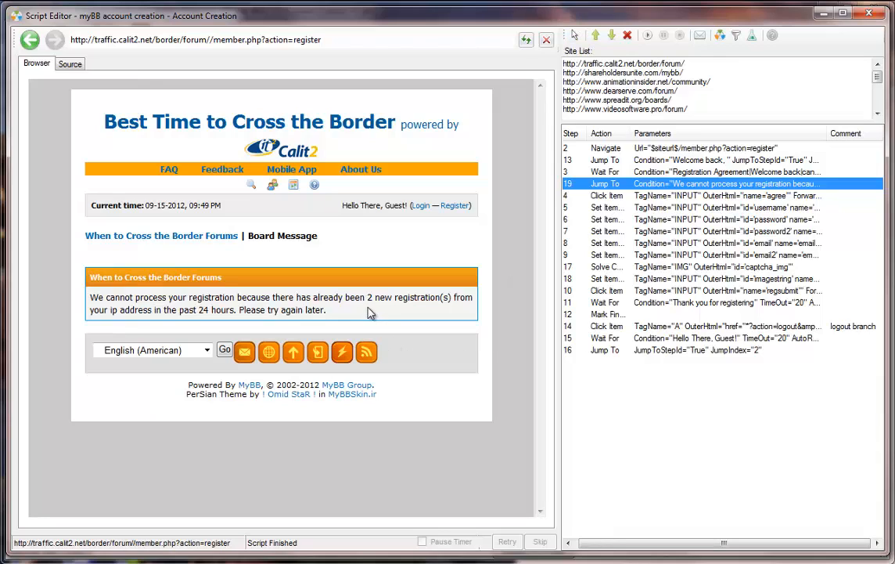
left_click_drag(327, 310, 255, 298)
left_click(389, 293)
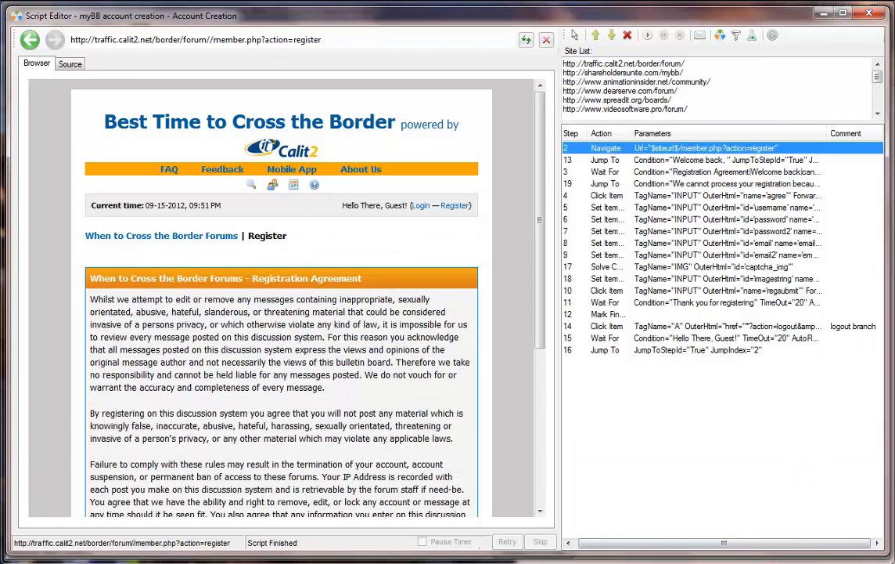
Run the script again on the traffic.calit2.net forum and examine the pages of its registration process
left_click(651, 37)
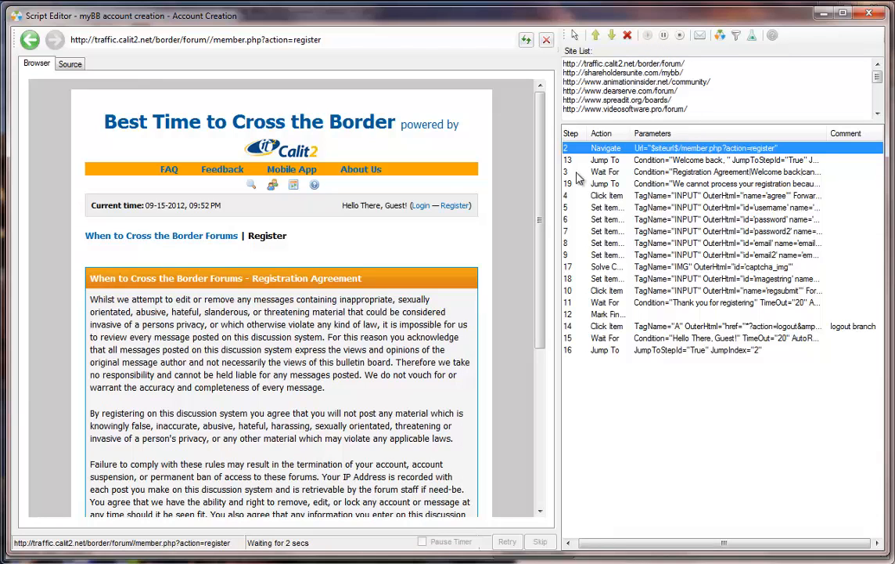
left_click_drag(536, 194, 544, 302)
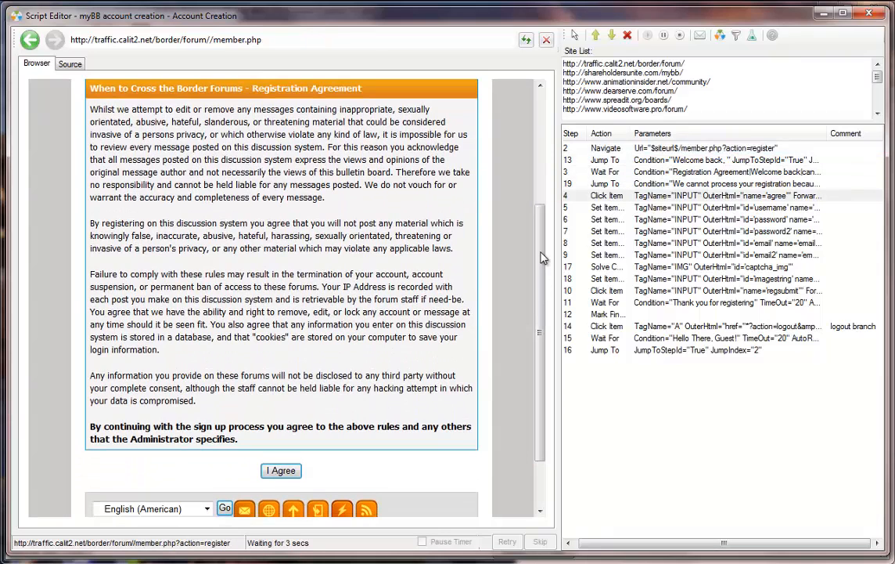
left_click_drag(540, 158, 544, 234)
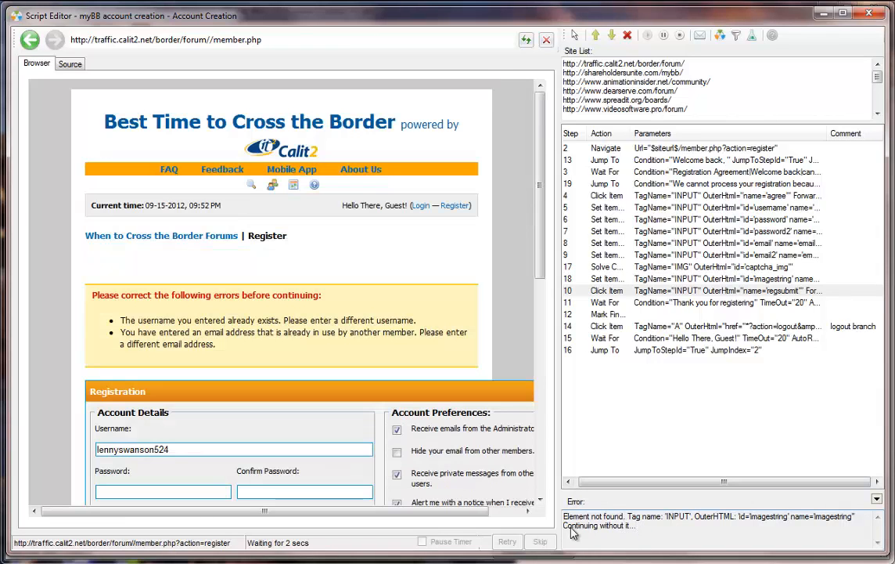
Stop the script and examine the missing imagestring element error and the registration errors on the forum page
left_click_drag(642, 529, 554, 530)
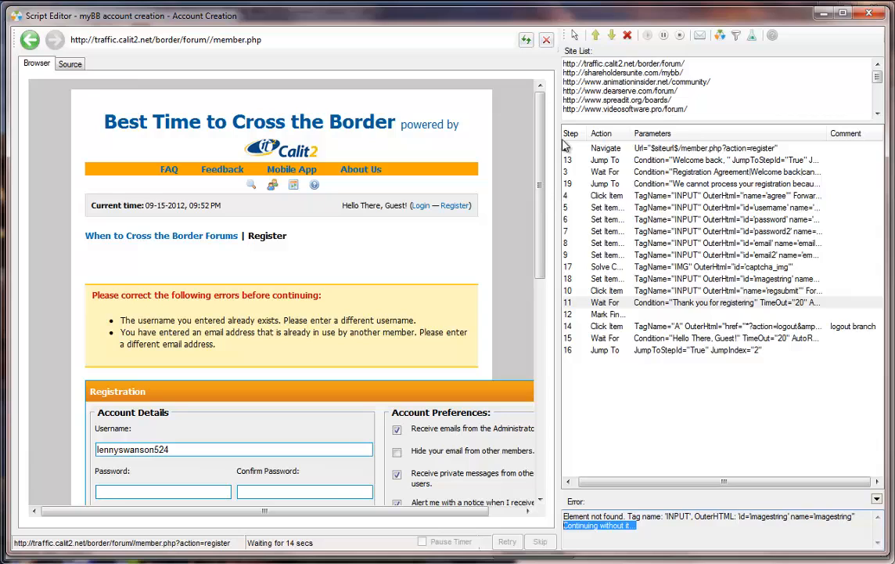
left_click(680, 40)
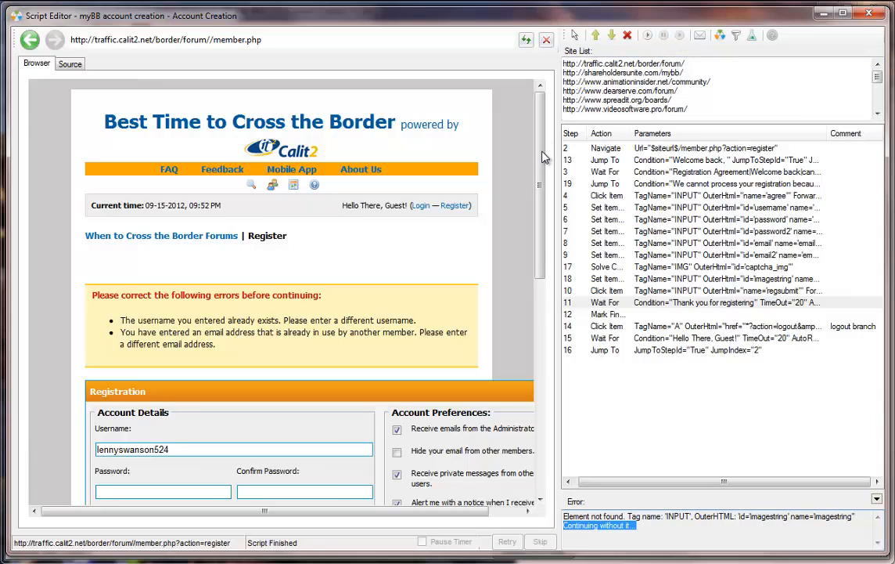
scroll(546, 156, "down", 3)
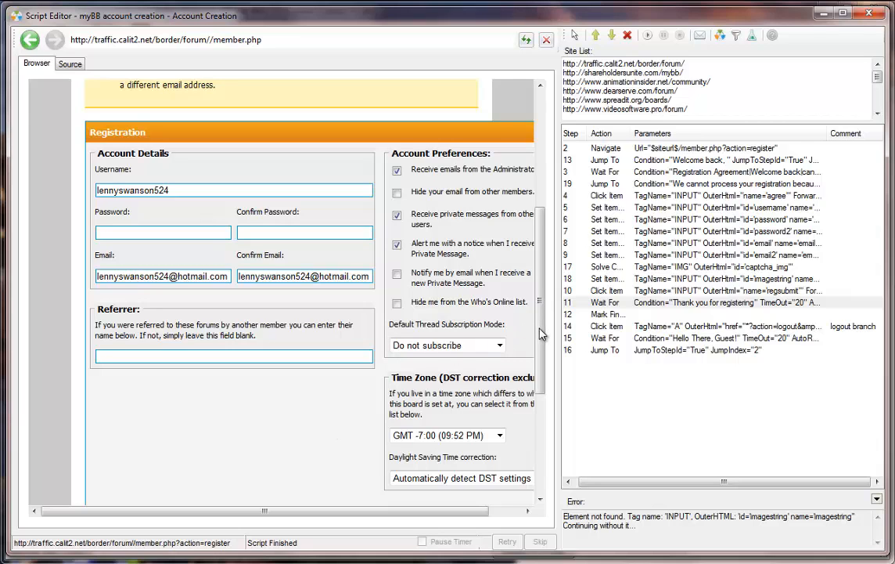
scroll(540, 334, "up", 3)
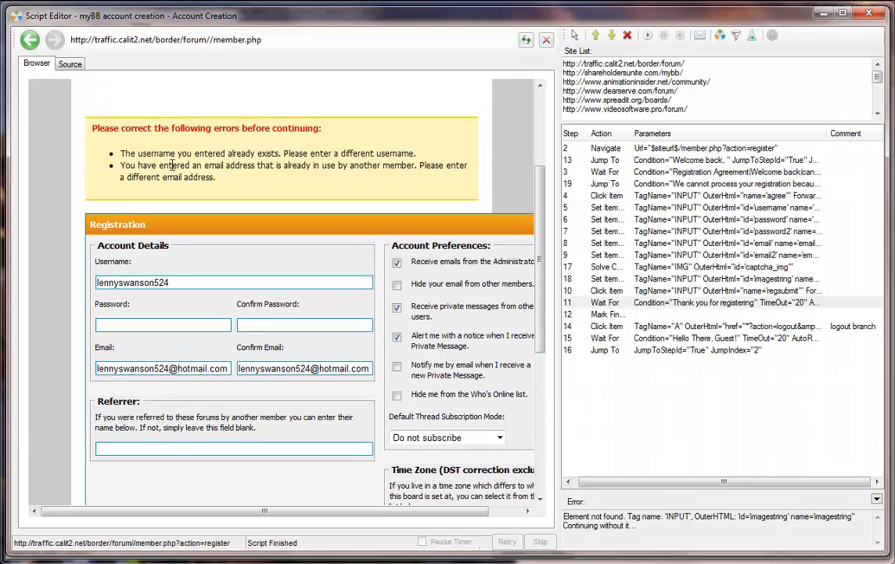
left_click_drag(130, 153, 225, 154)
left_click(296, 149)
Pick the "The username you entered already exists" error on the page and copy its text from a Wait For condition without saving that condition
left_click(574, 34)
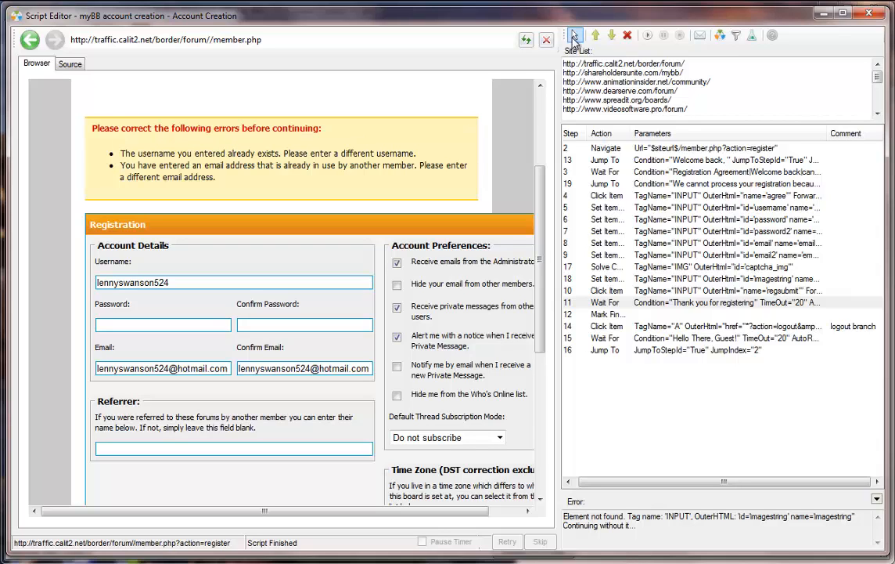
left_click(201, 154)
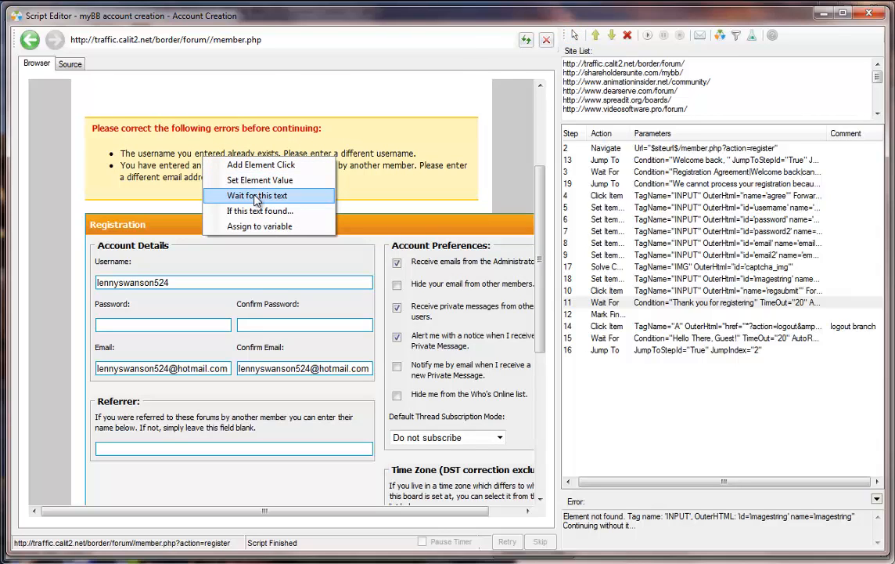
left_click(256, 196)
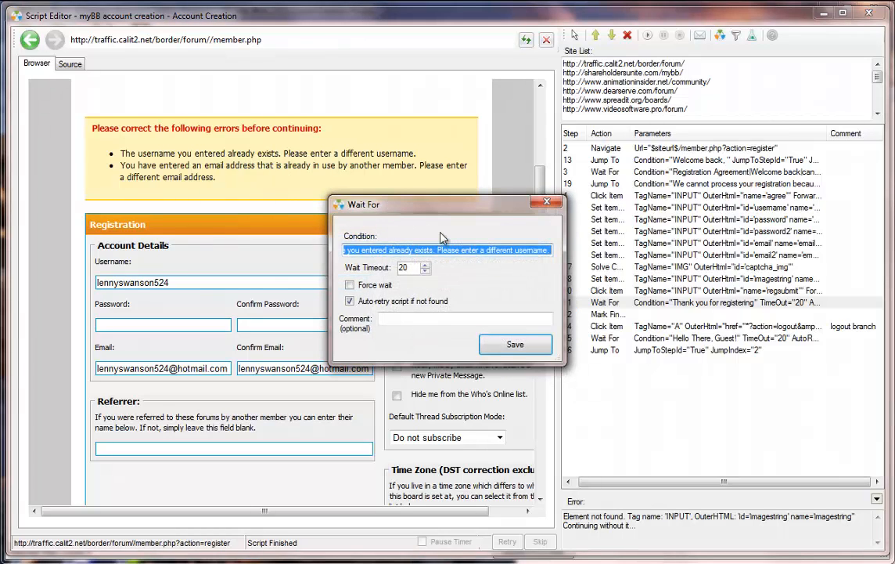
left_click(546, 202)
Extend the "Thank you for registering" Wait For condition with the alternative "|The username you entered already exists. Please enter a different username." and save it
left_click(636, 306)
double_click(636, 305)
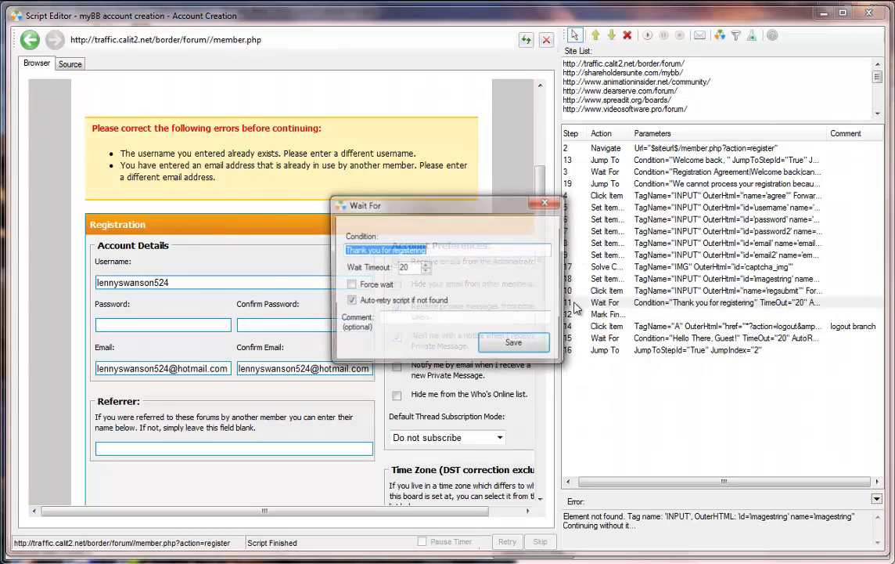
left_click(496, 253)
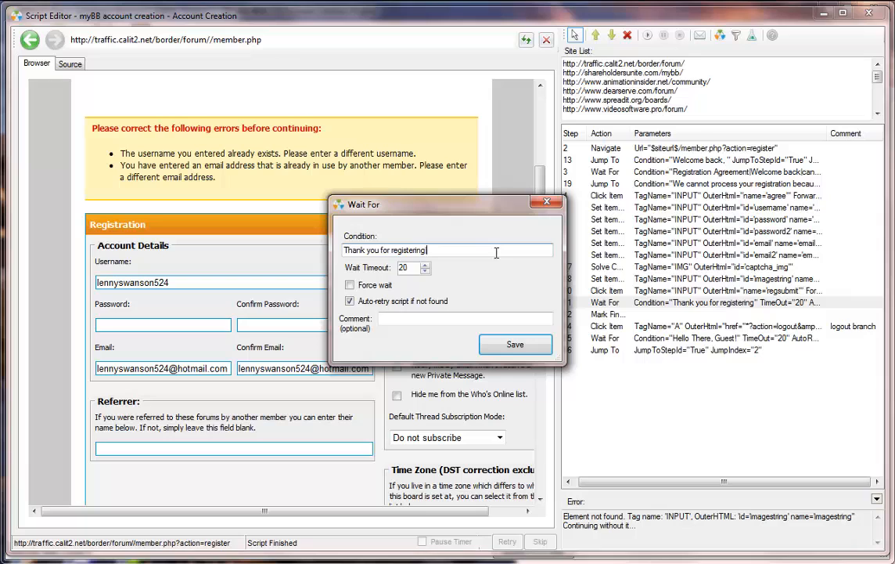
key("ctrl+v")
left_click_drag(437, 252, 296, 251)
left_click_drag(500, 251, 510, 249)
left_click(438, 249)
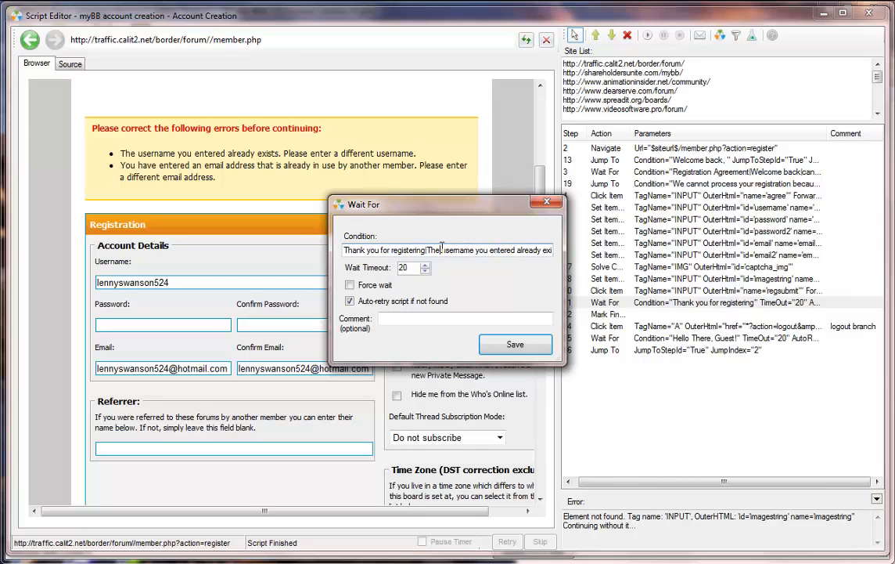
left_click(530, 352)
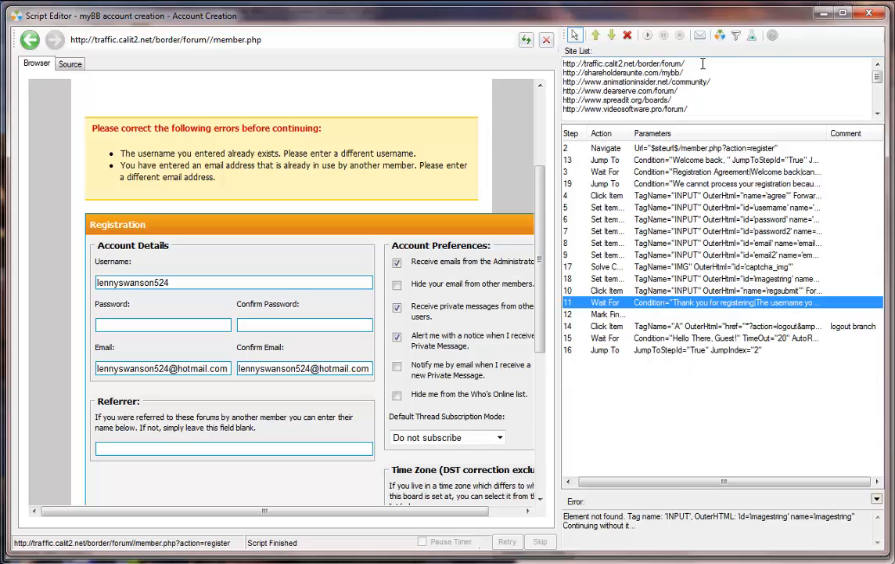
left_click_drag(703, 63, 565, 69)
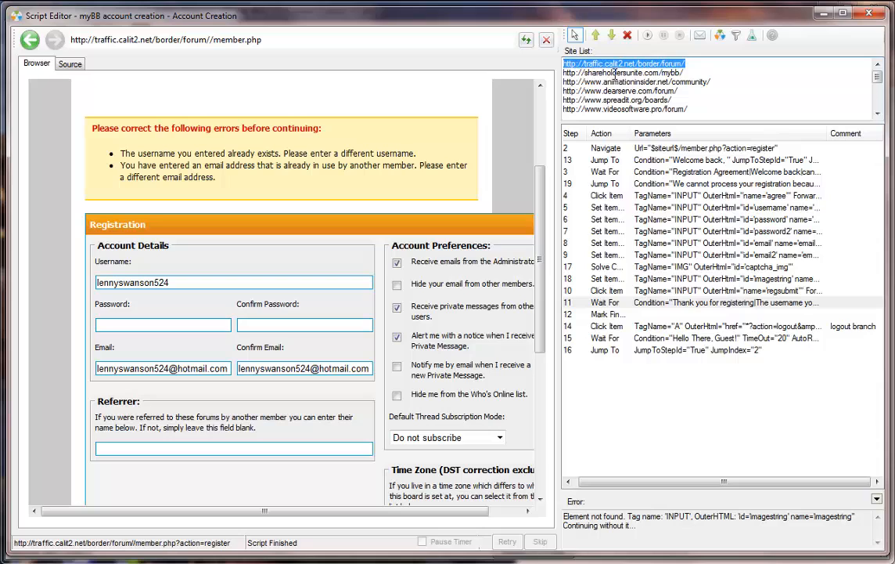
left_click_drag(695, 72, 547, 77)
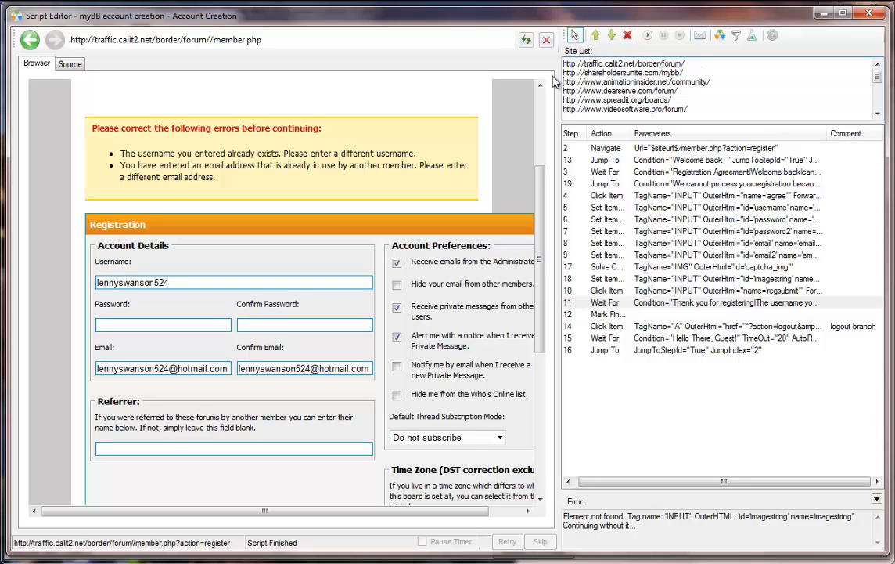
left_click_drag(681, 73, 561, 73)
key("ctrl+c")
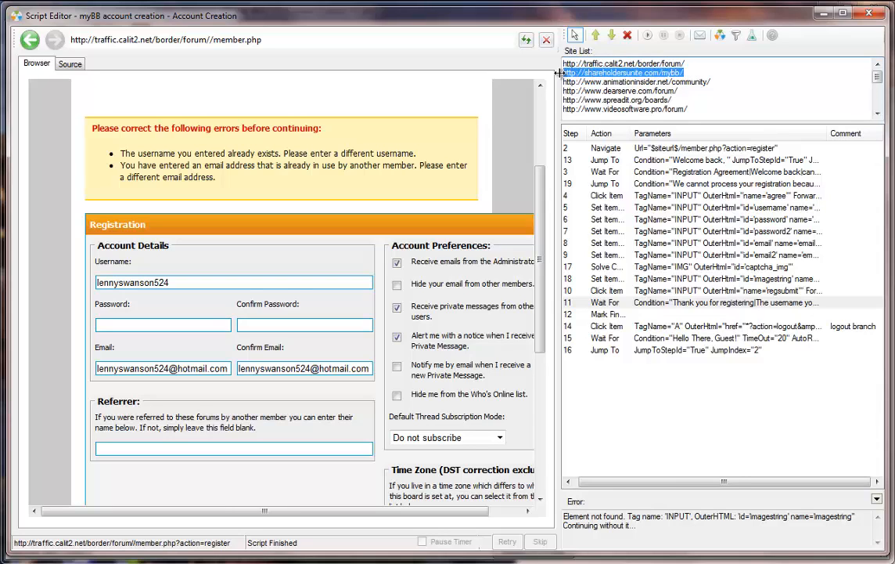
key("Delete")
key("Delete")
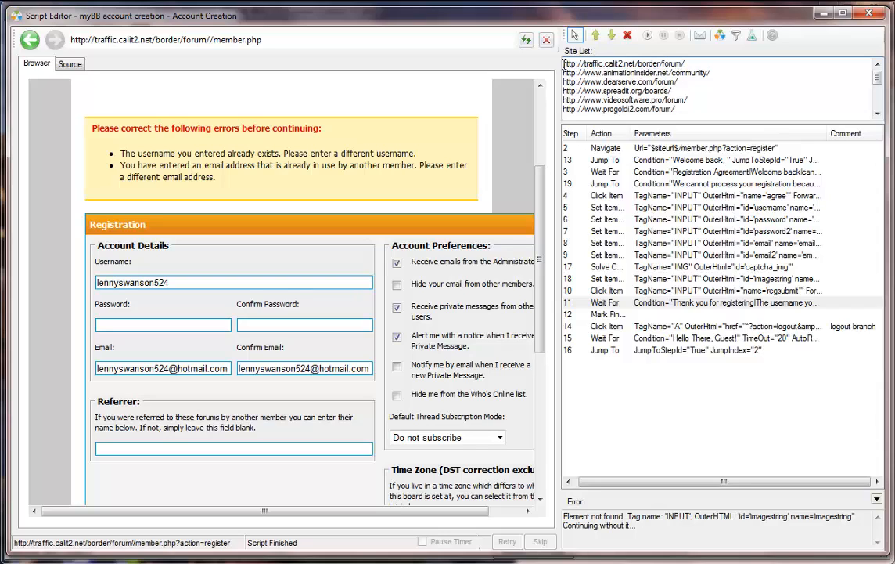
key("Return")
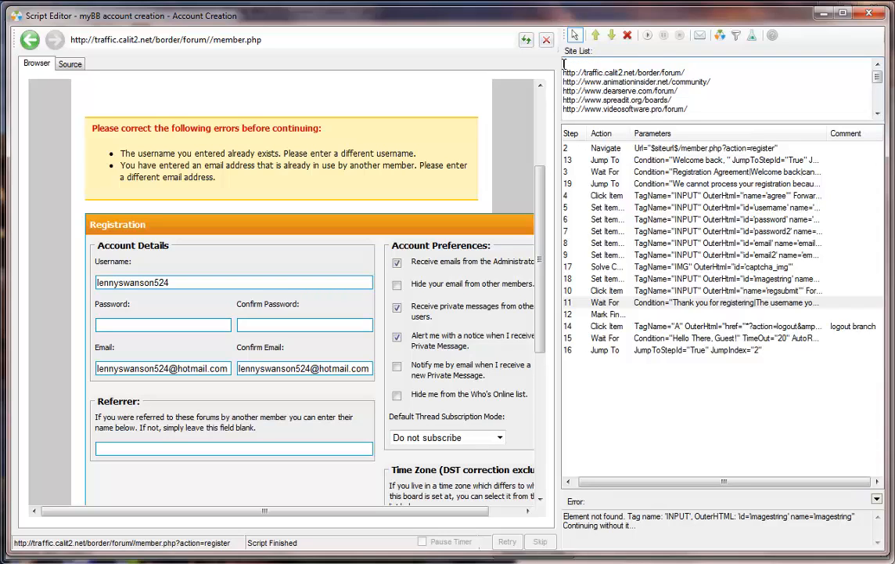
key("ctrl+v")
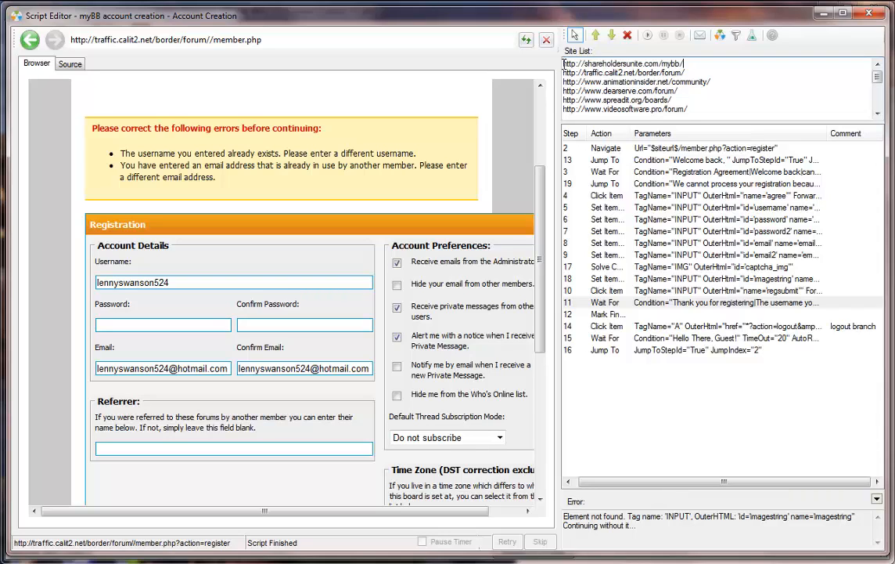
Run the script on the shareholdersunite.com forum up to the Solve Captcha step, check the filled registration form, and stop the script
left_click(647, 35)
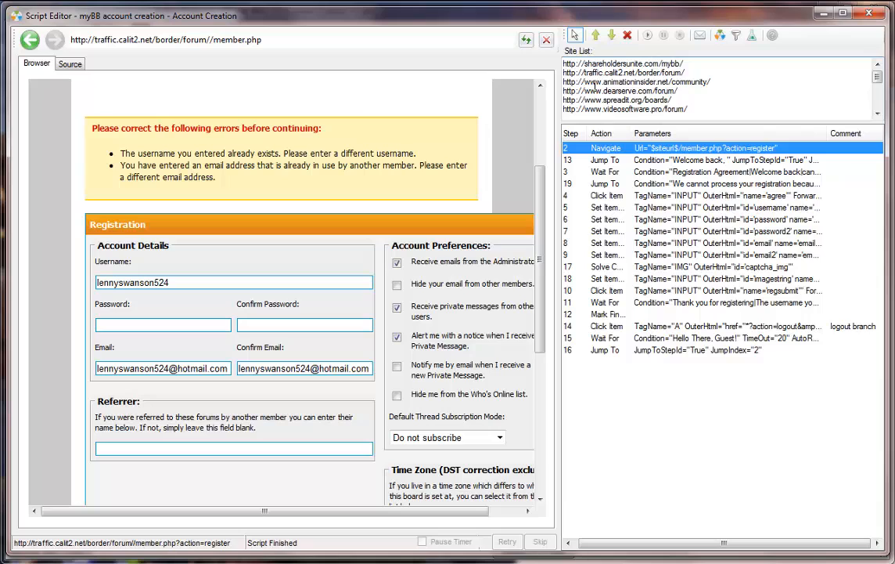
left_click(649, 36)
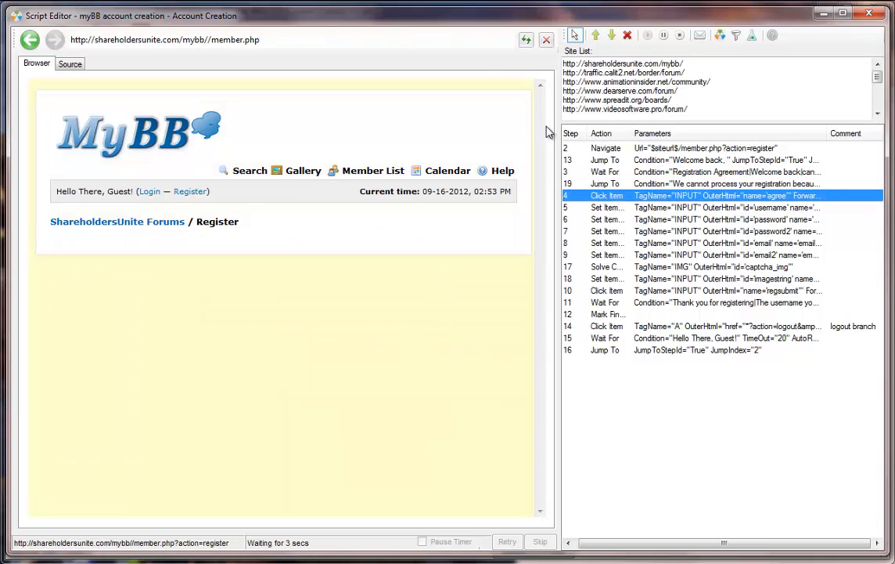
left_click(577, 35)
left_click_drag(542, 128, 536, 231)
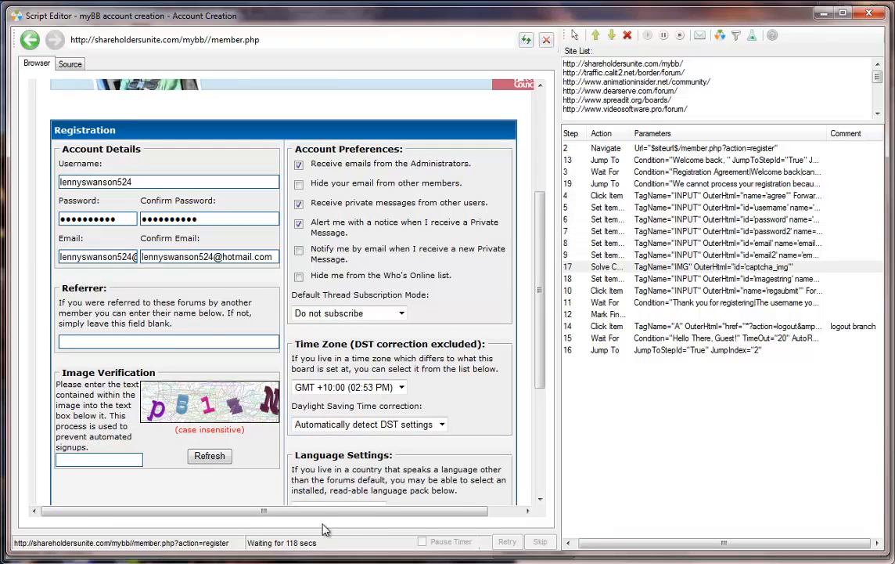
left_click(679, 35)
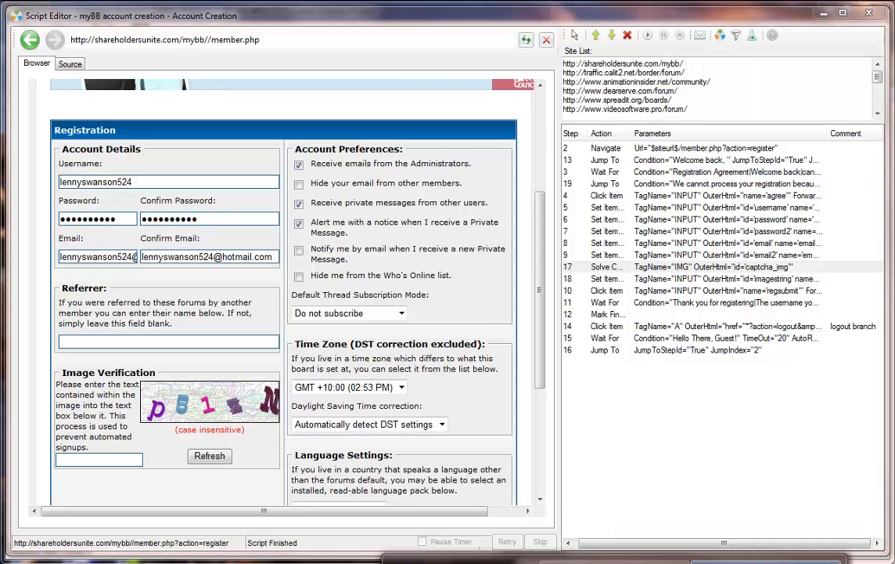
Switch to the main SEnuke XCr window, review and save its captcha options, and return to the Script Editor
left_click(487, 562)
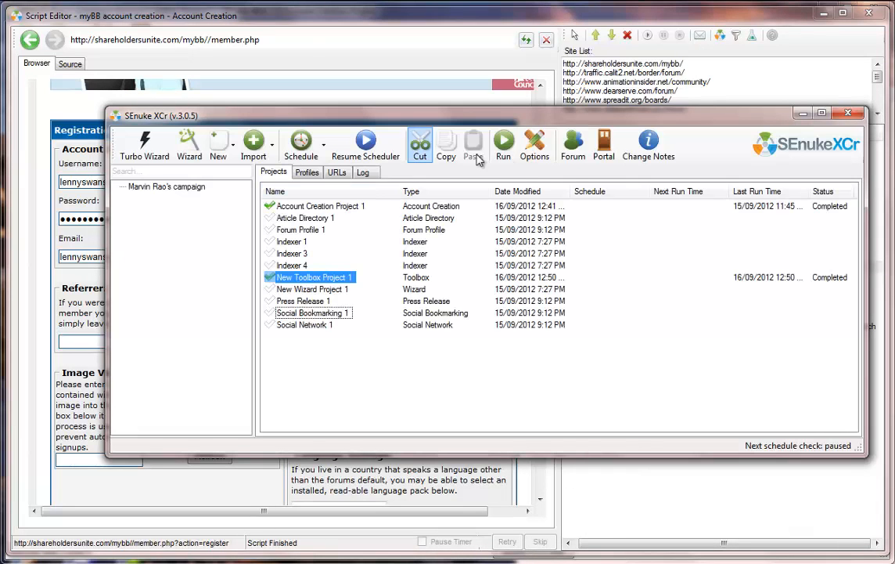
left_click(535, 149)
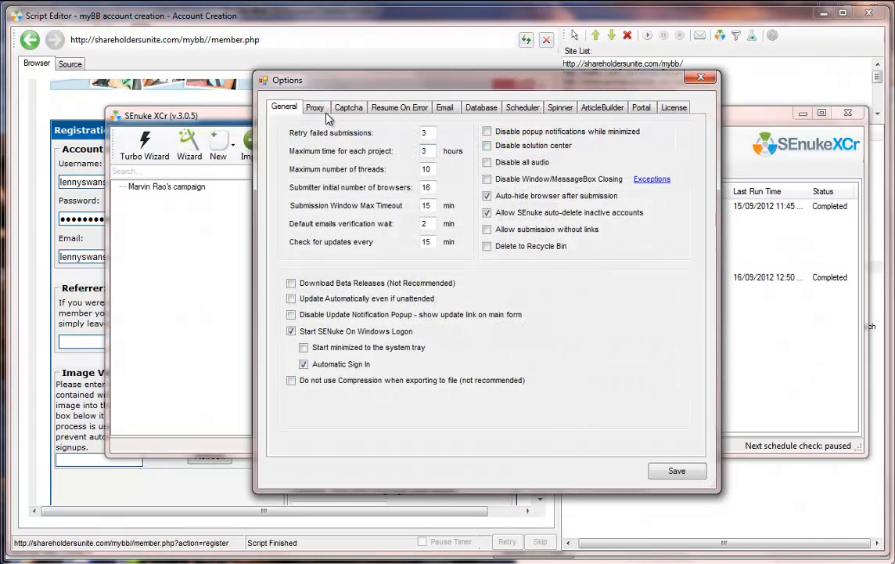
left_click(349, 108)
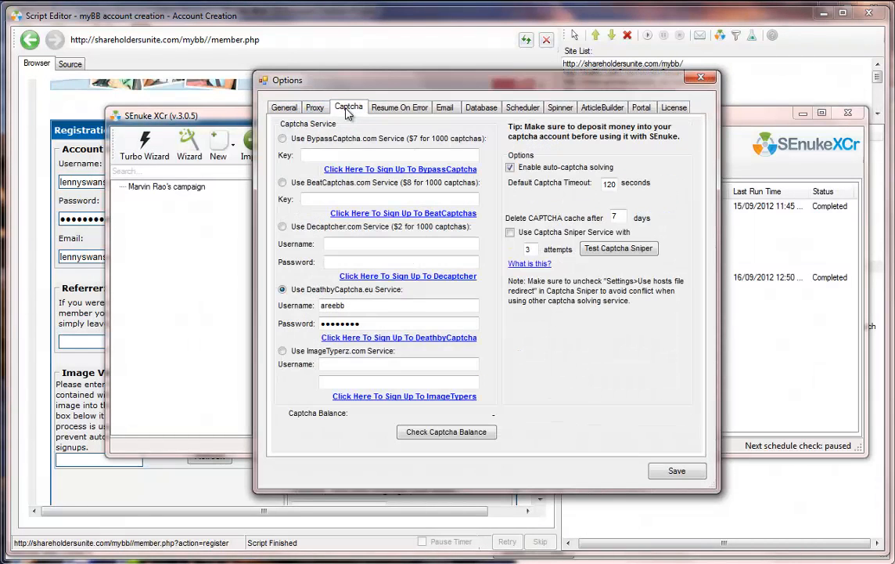
left_click(672, 469)
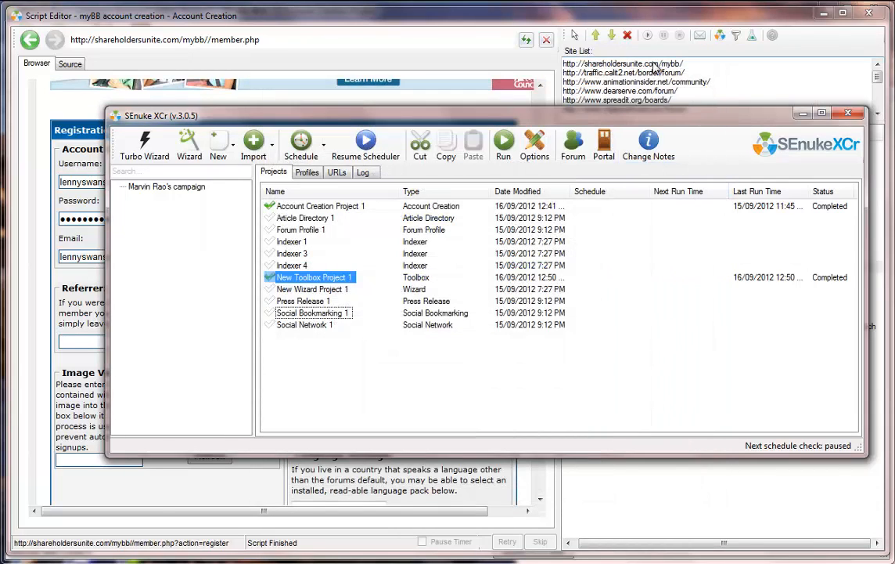
left_click(656, 69)
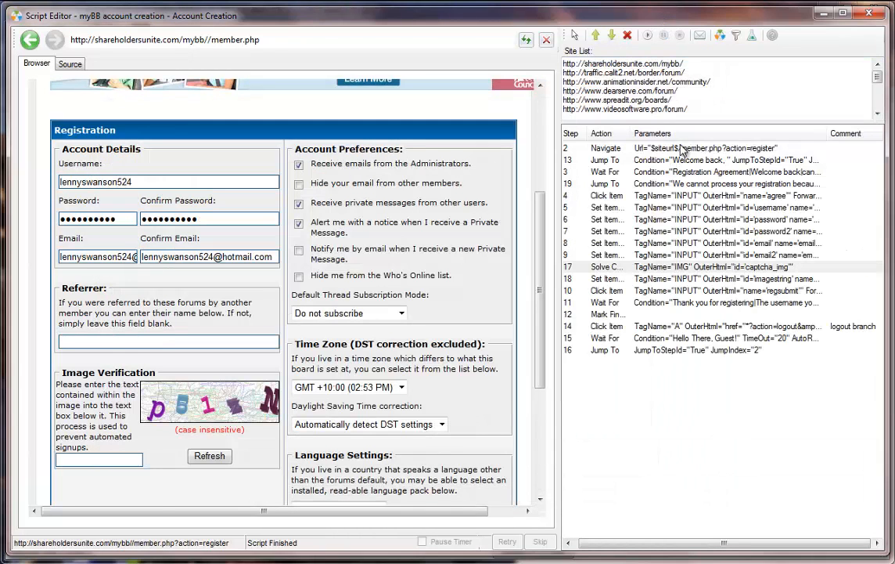
Resume the script from the Solve Captcha step and submit the text shown in the captcha image
left_click(675, 268)
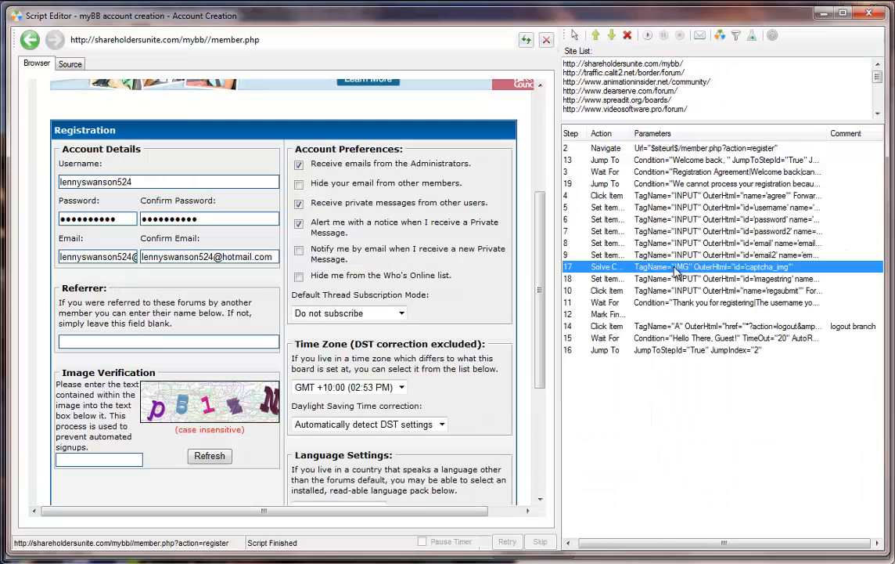
left_click(649, 39)
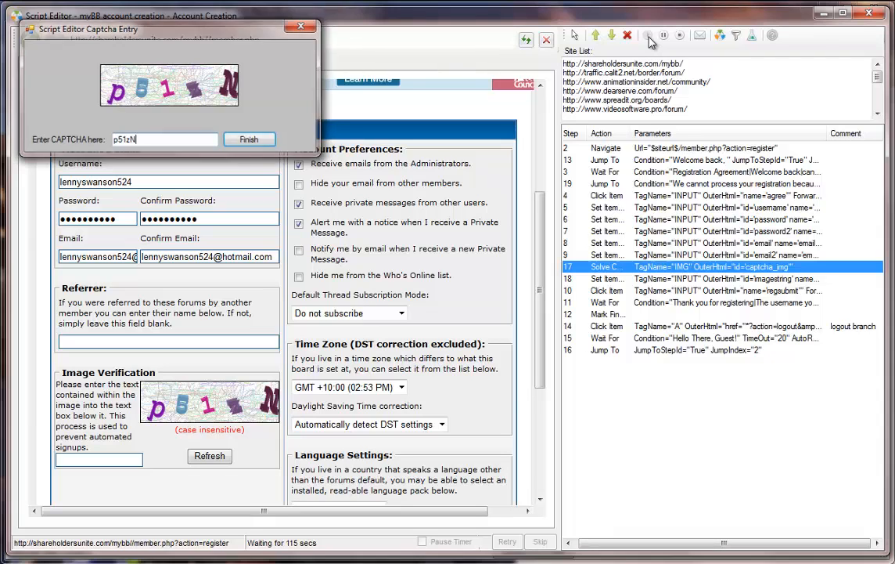
key("Return")
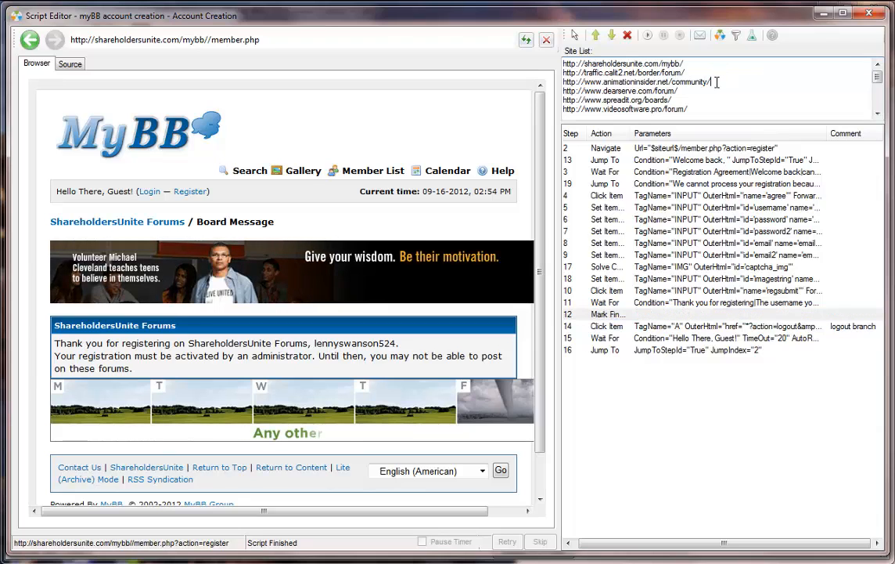
left_click_drag(714, 82, 564, 82)
left_click_drag(744, 80, 560, 88)
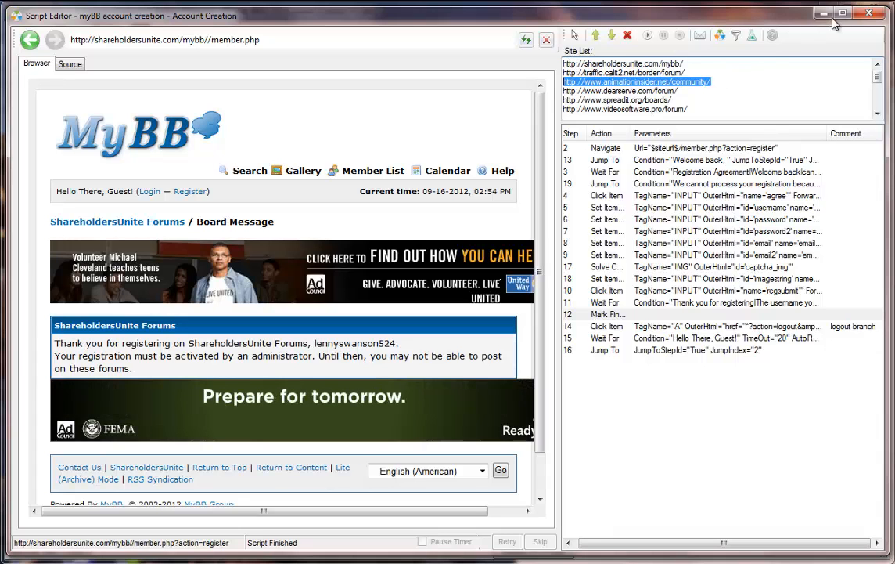
Close the Script Editor and tick all forum sites in the "Forum Profile - Custom" group for account creation
left_click(869, 16)
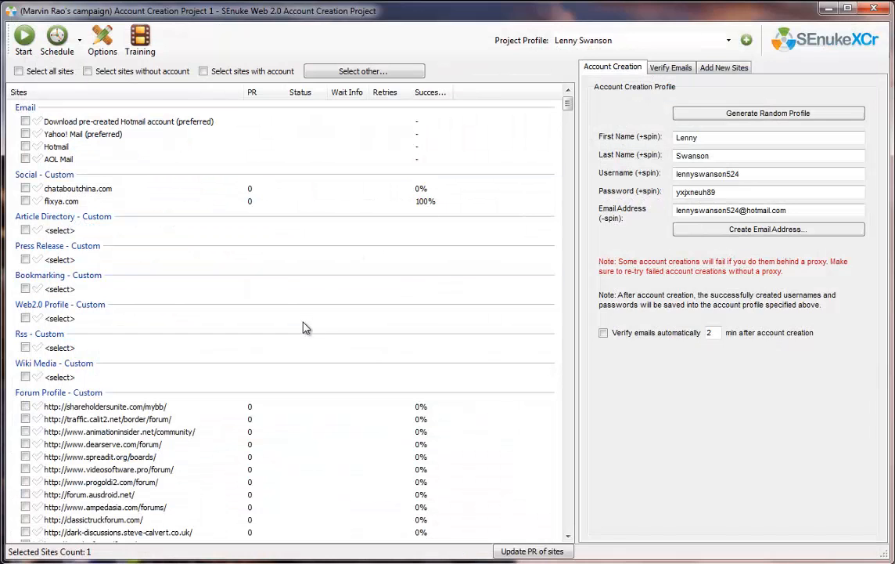
scroll(159, 412, "down", 3)
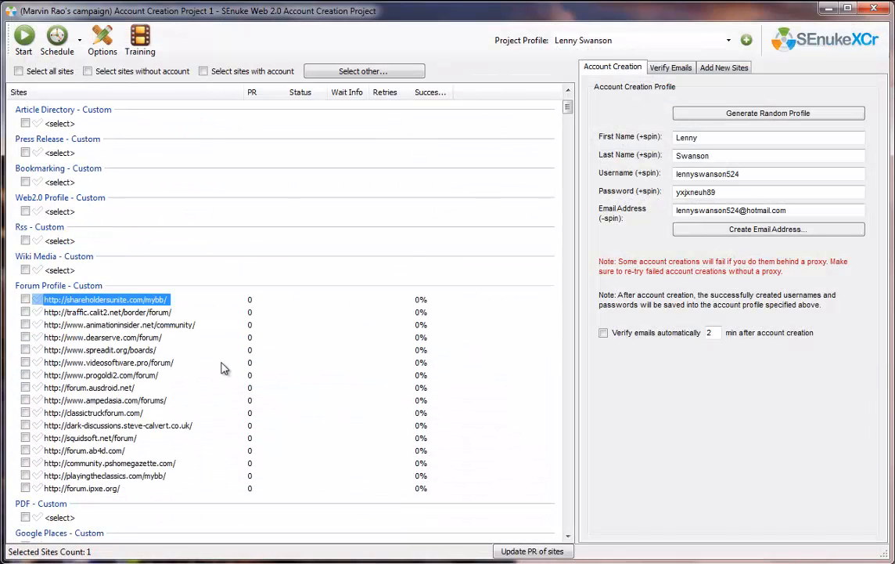
left_click_drag(220, 297, 29, 489)
left_click(26, 298)
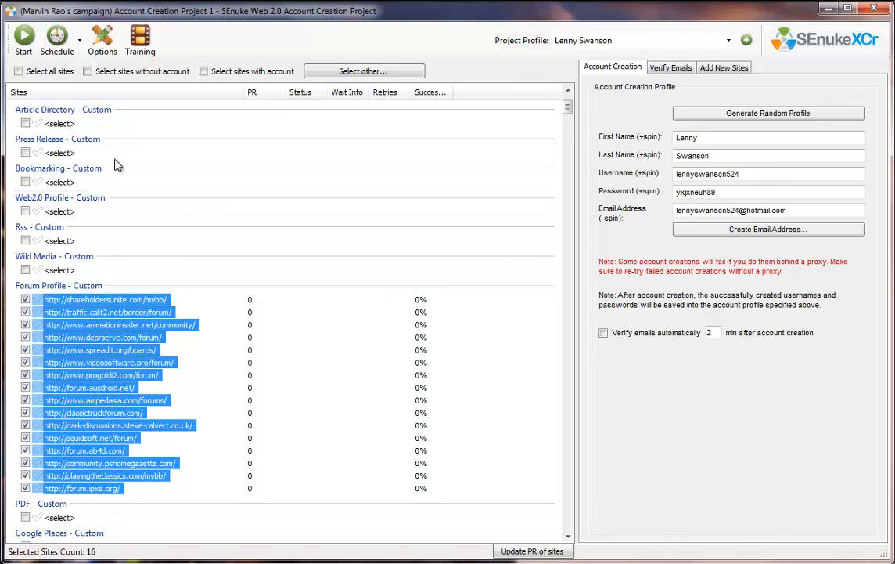
Review the submitter's initial number of browsers in the general options and save the options
left_click(102, 43)
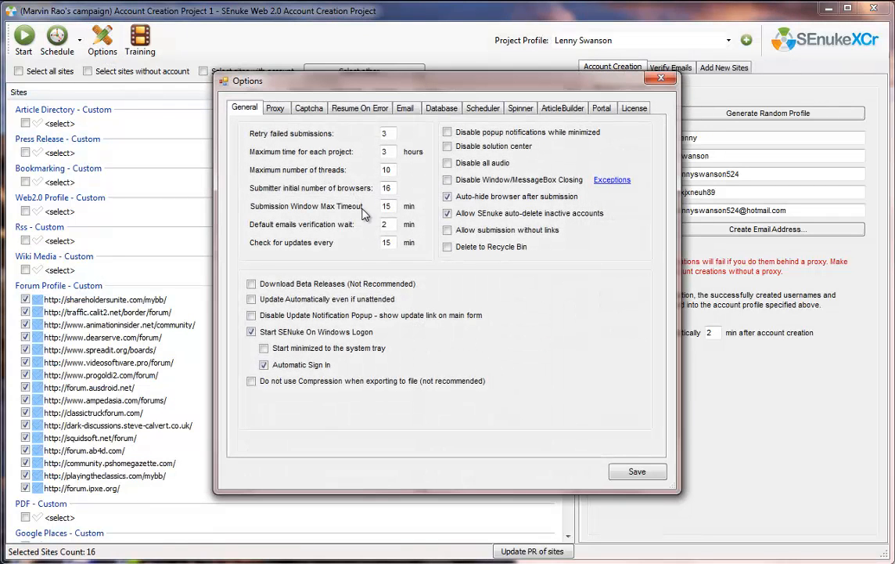
double_click(391, 188)
left_click(648, 472)
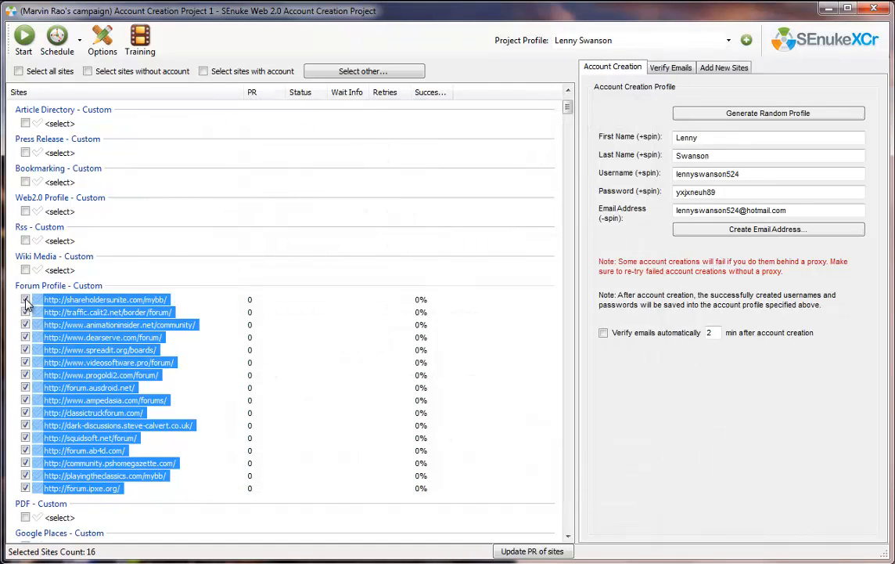
left_click(25, 312)
left_click(26, 486)
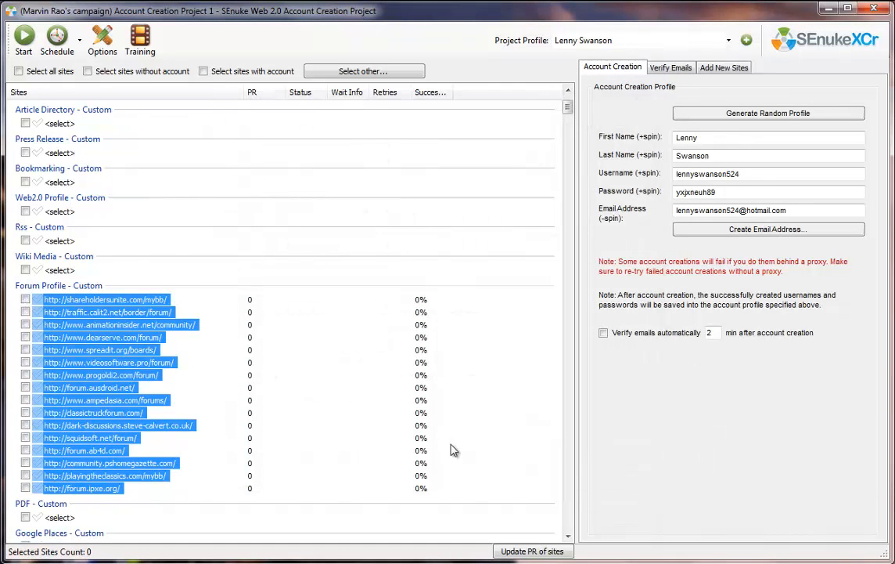
left_click(452, 444)
left_click_drag(224, 319, 67, 479)
left_click(26, 488)
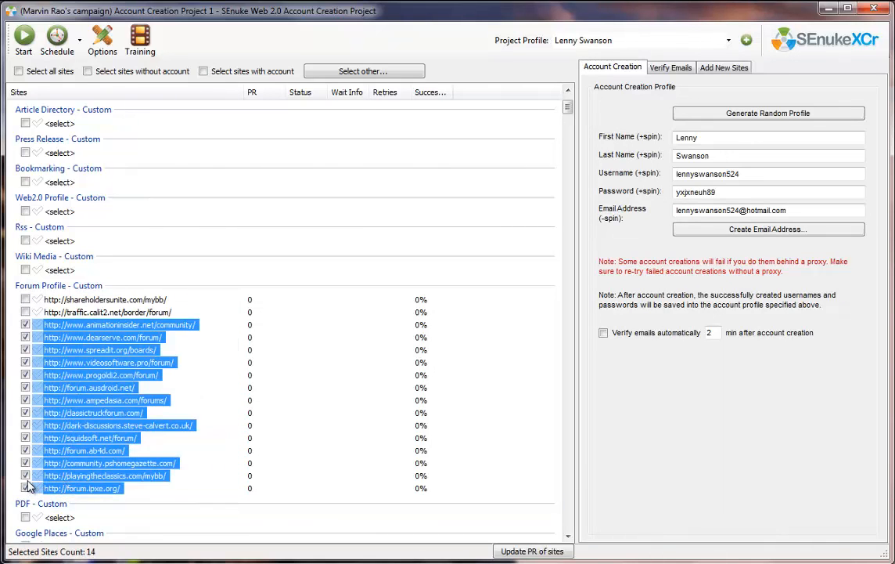
Start account creation on the ticked forums, examine the Date of Birth section of the Animation Insider registration page, and stop the run
left_click(24, 39)
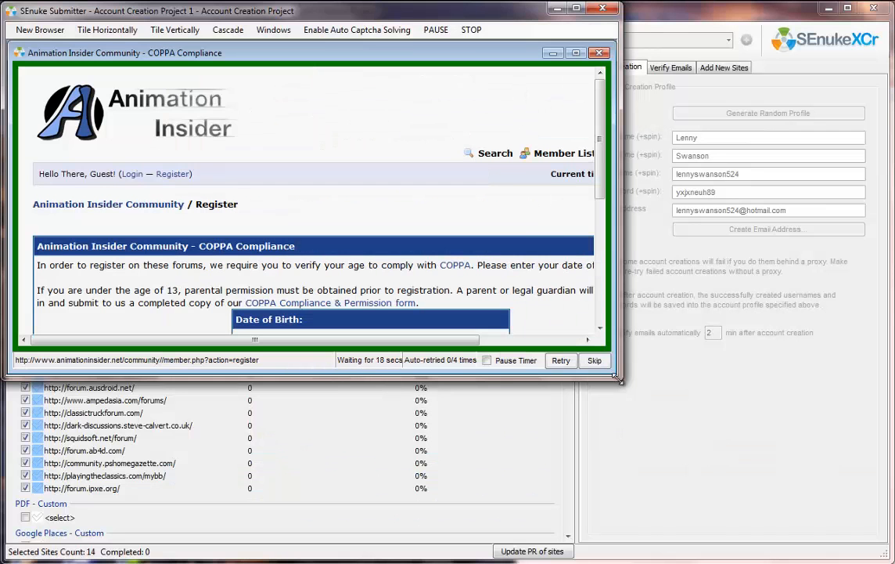
left_click_drag(619, 381, 887, 540)
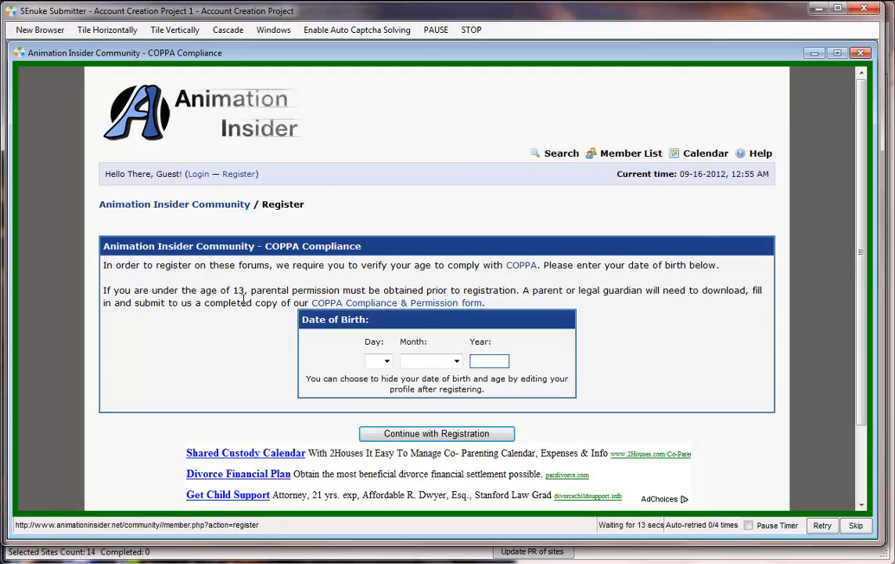
triple_click(369, 326)
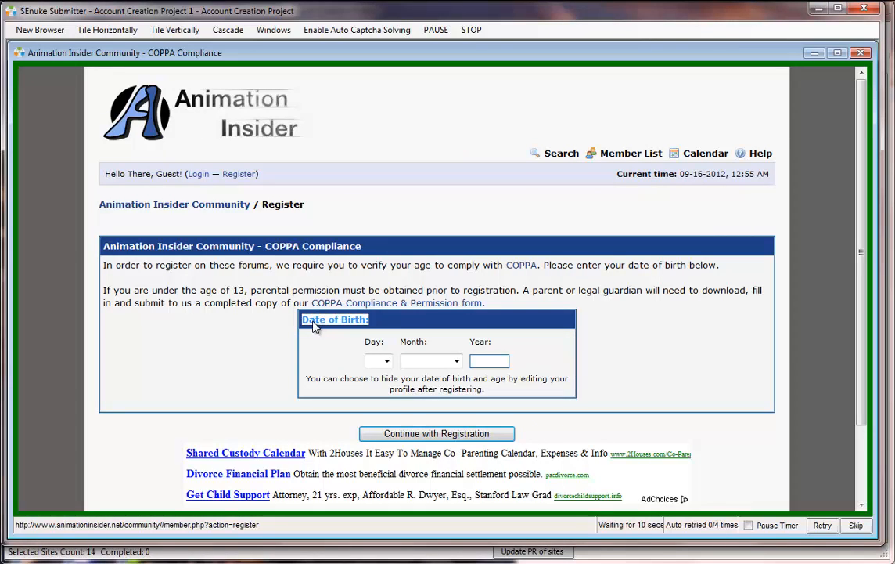
left_click(472, 30)
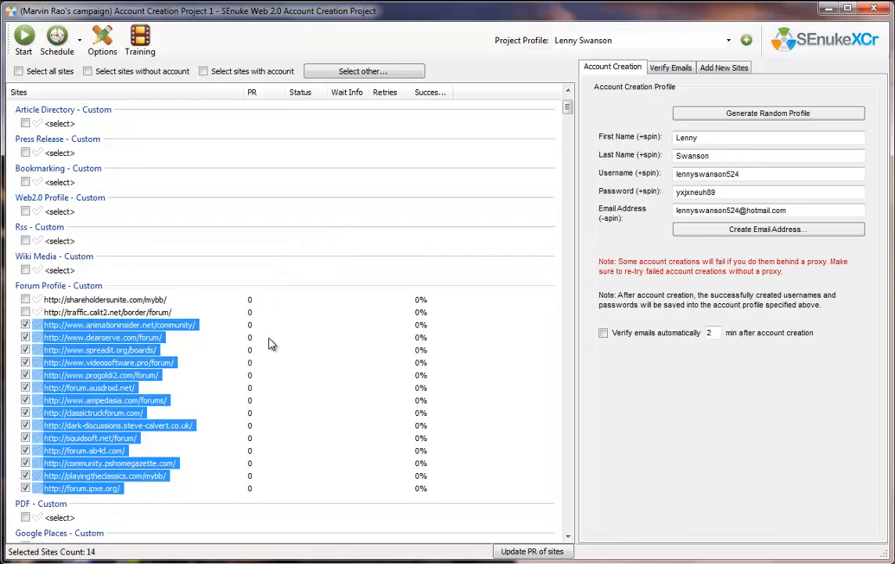
left_click(268, 344)
right_click(177, 324)
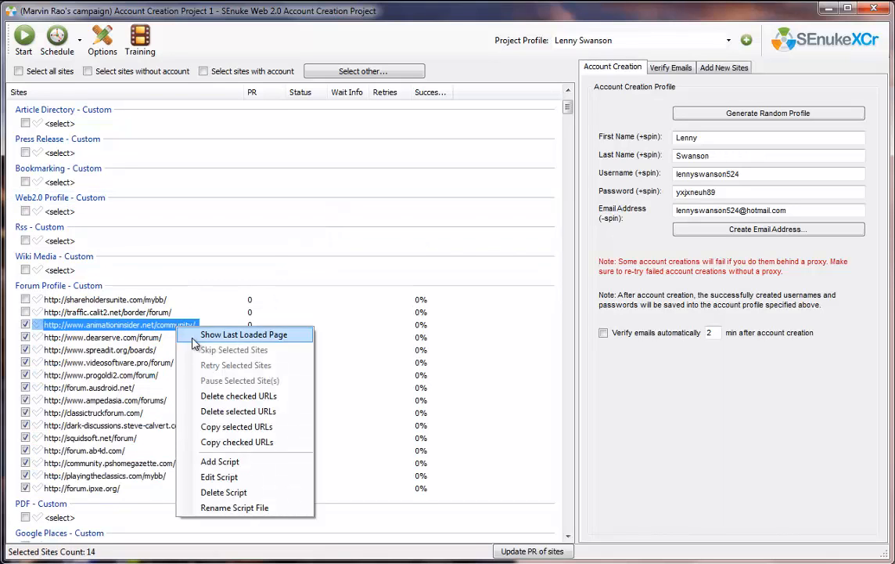
left_click(242, 429)
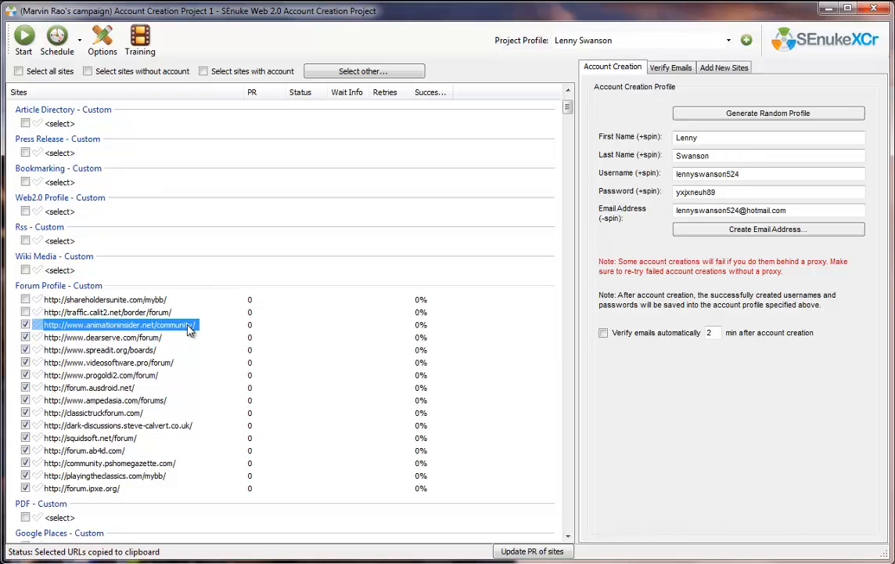
double_click(188, 324)
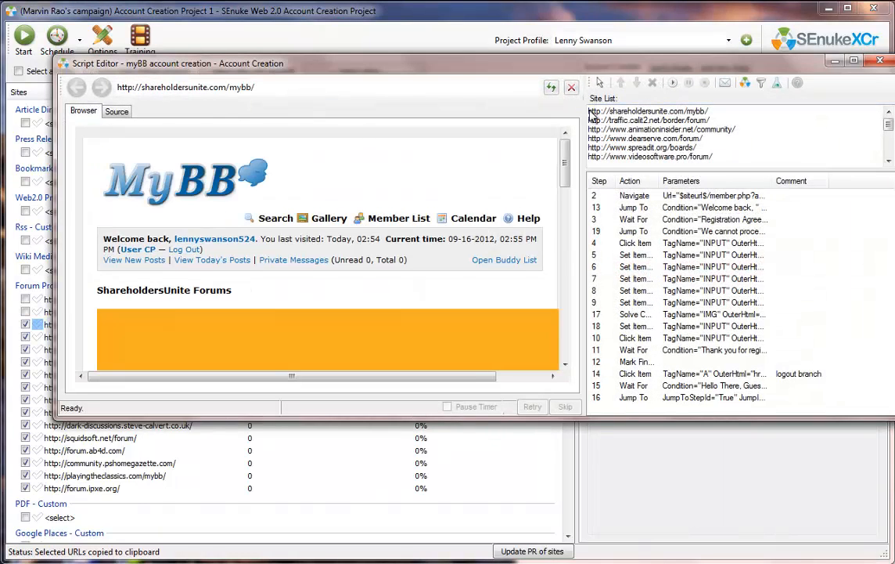
key("ctrl+v")
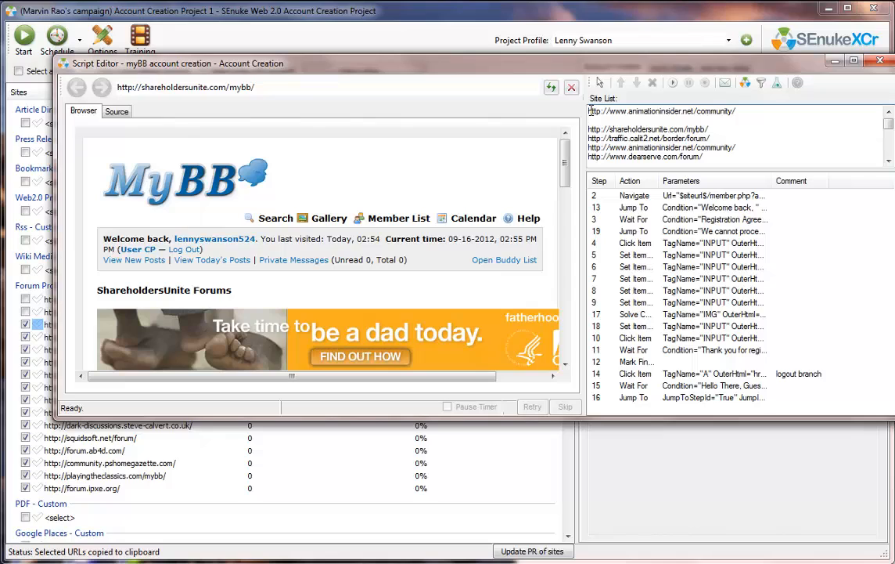
key("Delete")
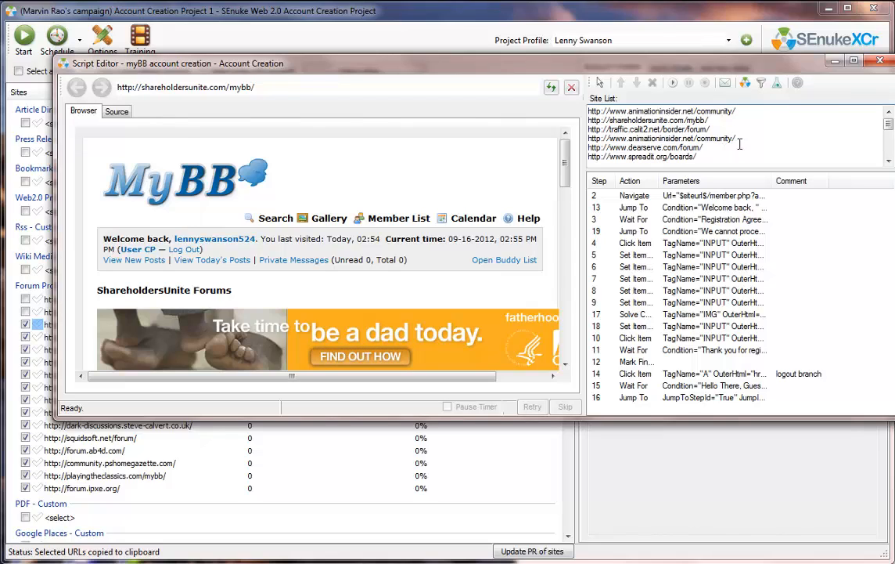
left_click_drag(726, 138, 578, 138)
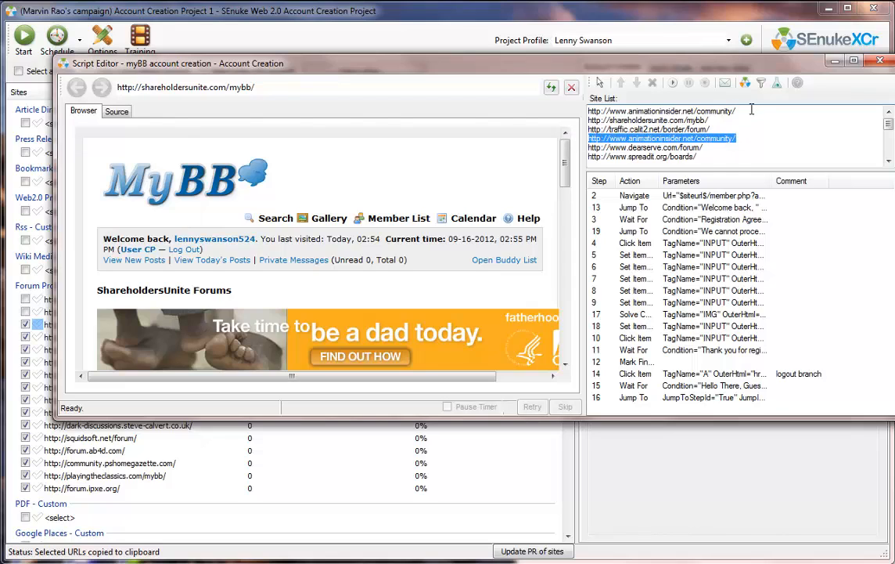
left_click_drag(751, 110, 571, 106)
left_click_drag(732, 137, 580, 140)
left_click(650, 111)
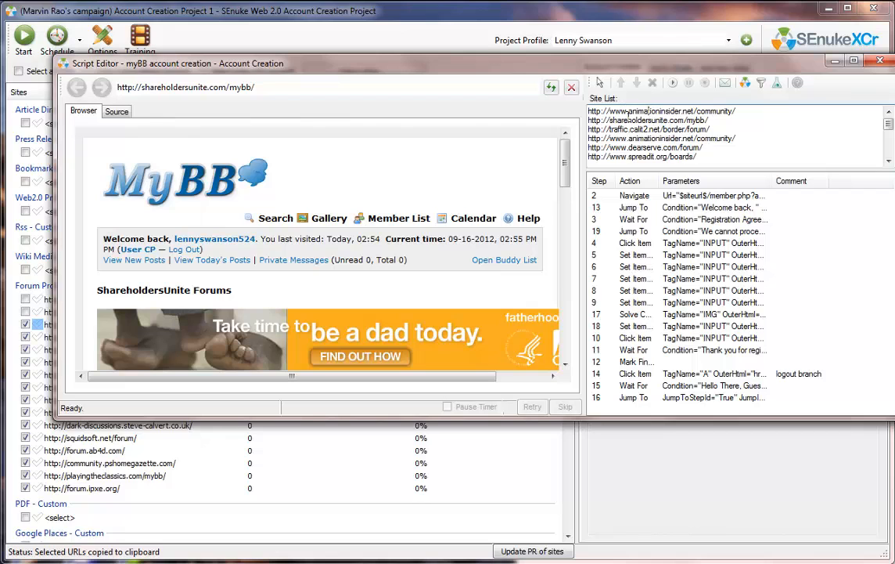
Run the script on the Animation Insider site, enlarge the Script Editor window, and stop the run at the registration Wait For step
left_click(599, 82)
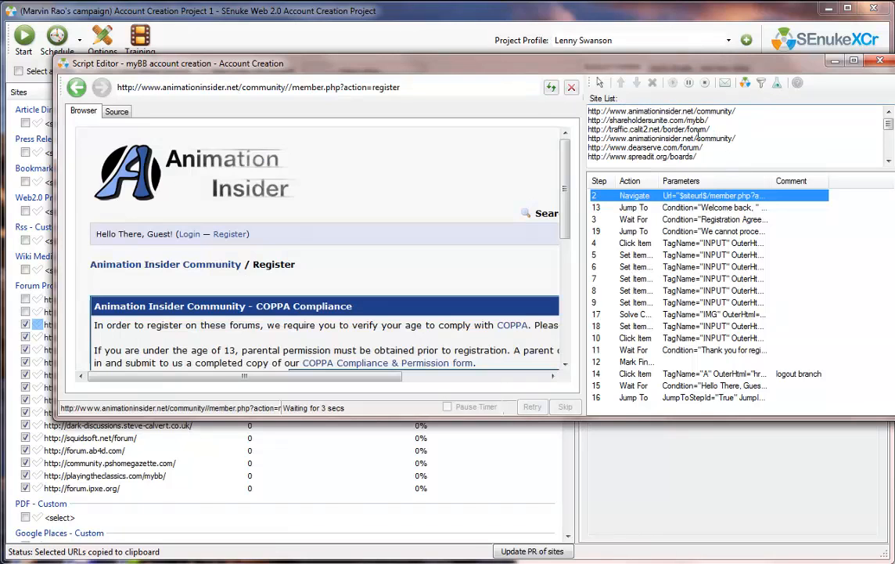
left_click_drag(771, 70, 726, 25)
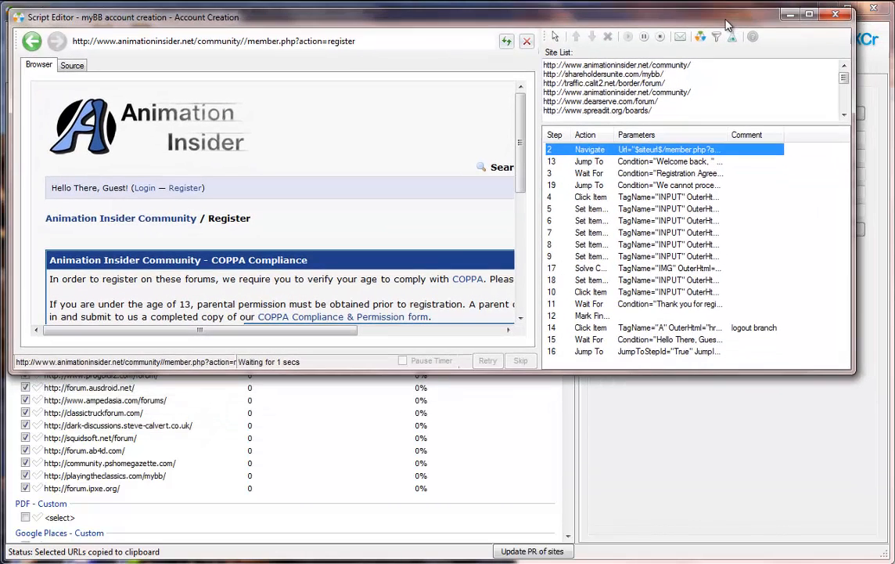
left_click_drag(854, 374, 883, 555)
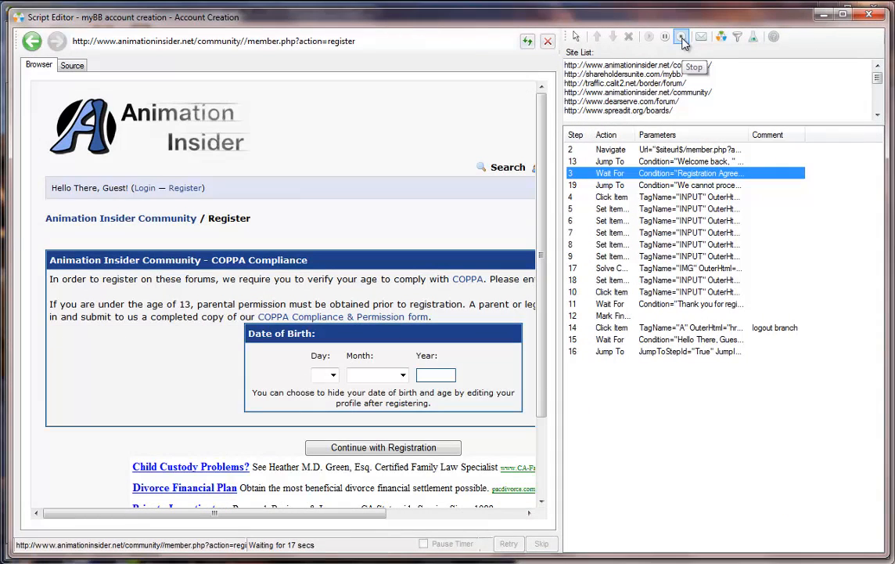
left_click(681, 39)
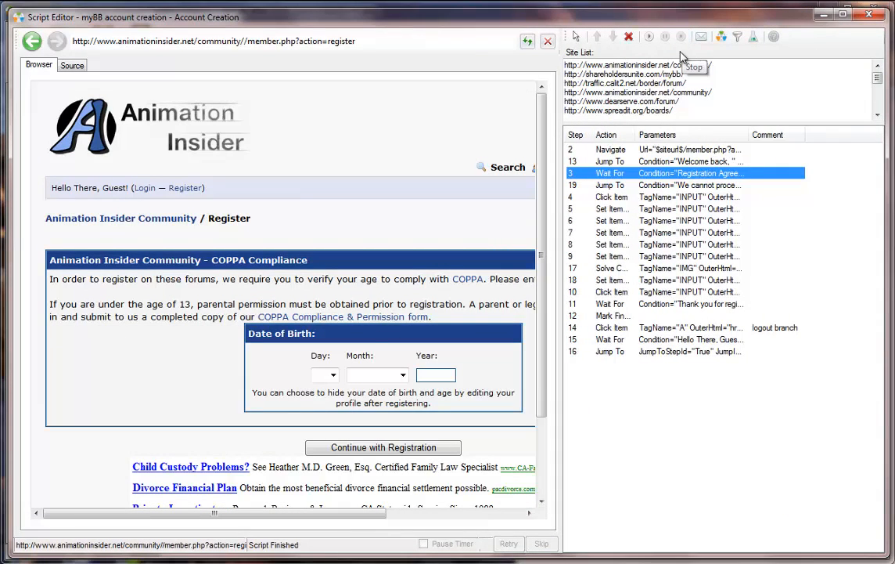
Append "|Date of Birth:" to the condition of Wait For step 3 and save it
double_click(299, 334)
left_click_drag(299, 334, 265, 337)
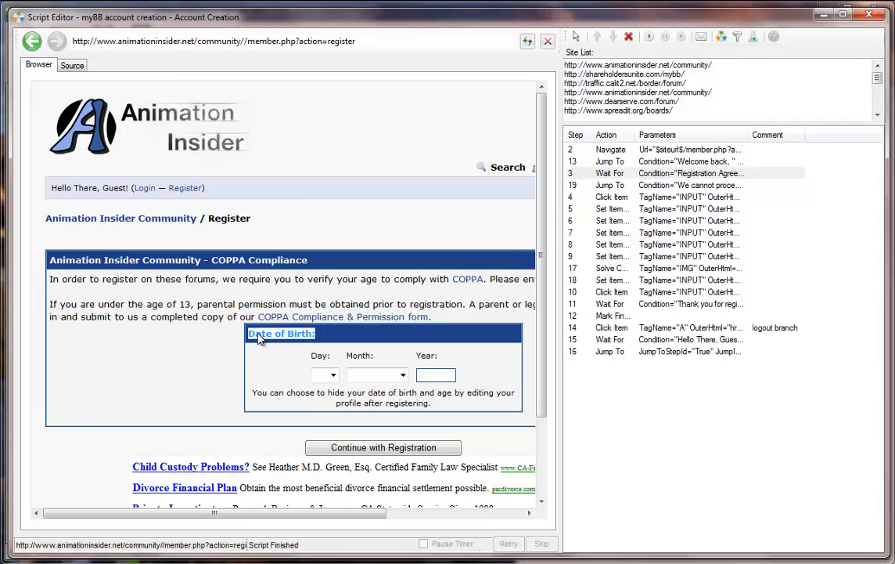
double_click(603, 173)
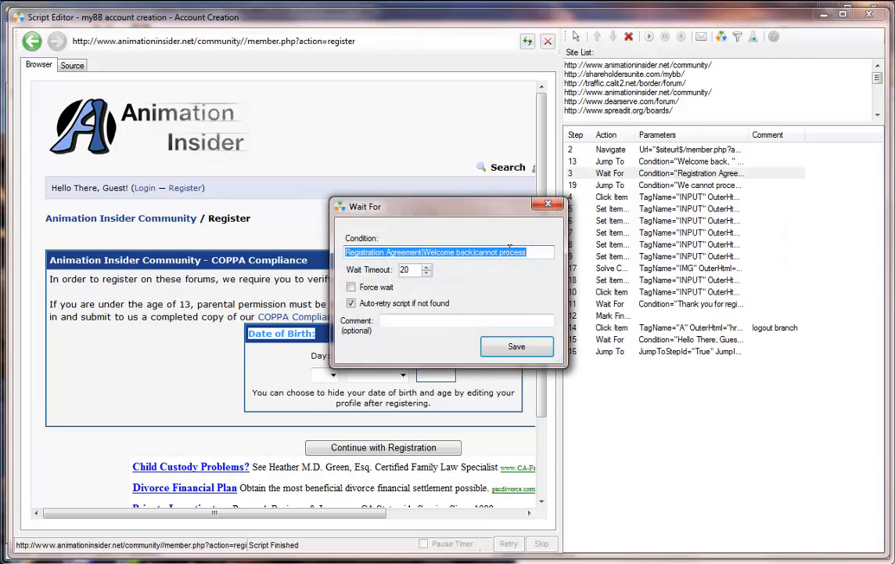
left_click(551, 252)
type("|")
key("ctrl+v")
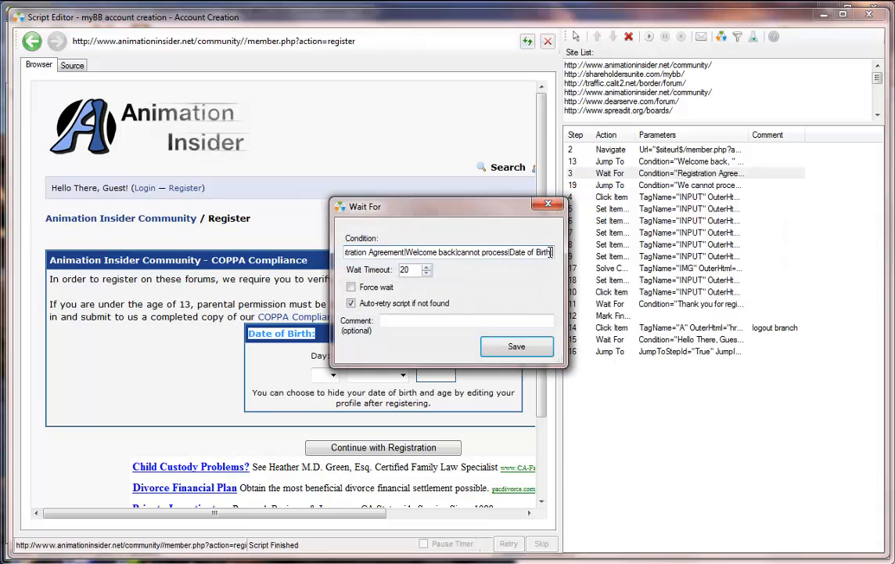
left_click(516, 346)
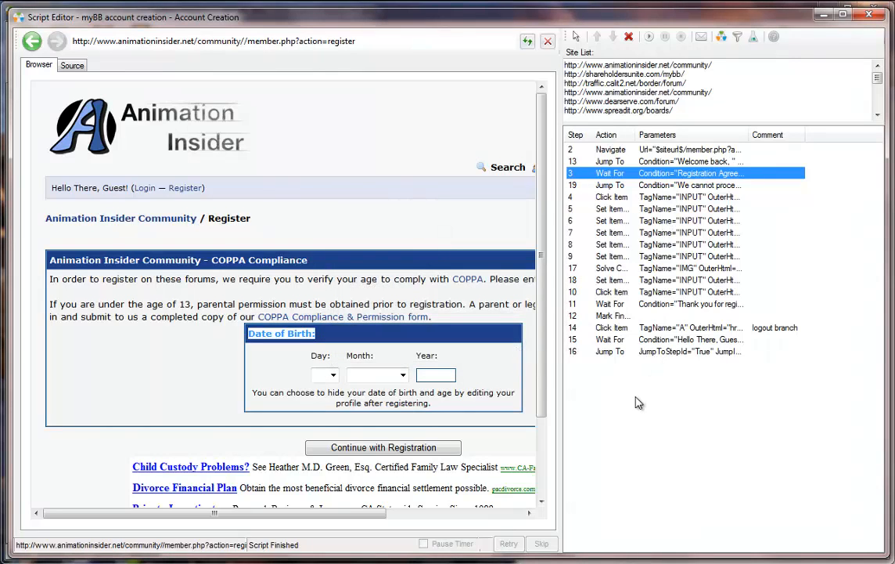
Add a Jump To step with condition "Date of Birth:" targeting step ID 18, and move it directly below Wait For step 3
right_click(283, 334)
left_click(333, 389)
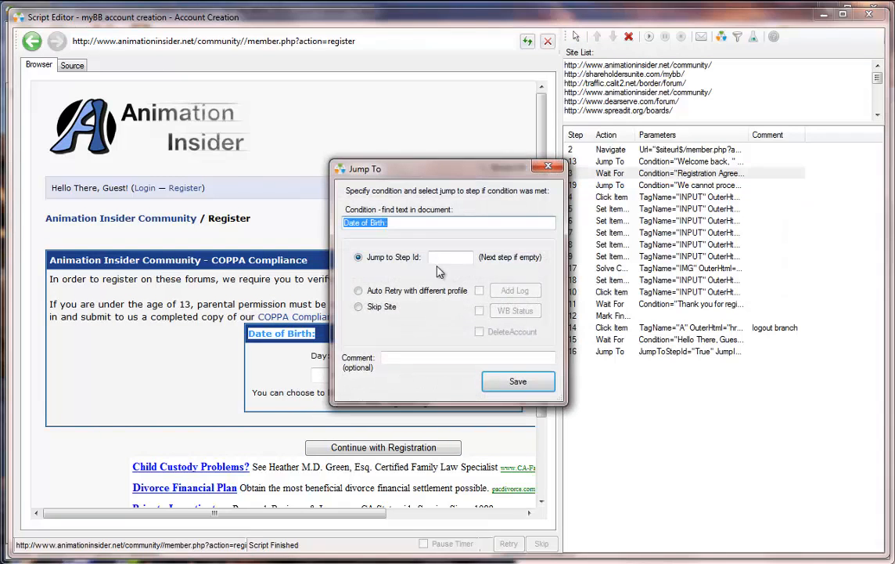
left_click_drag(476, 173, 450, 166)
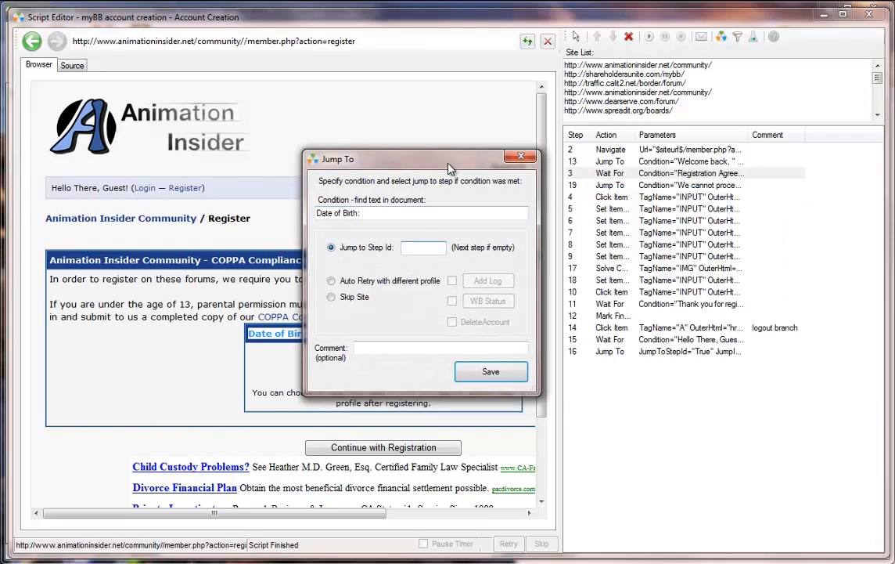
type("18")
key("Return")
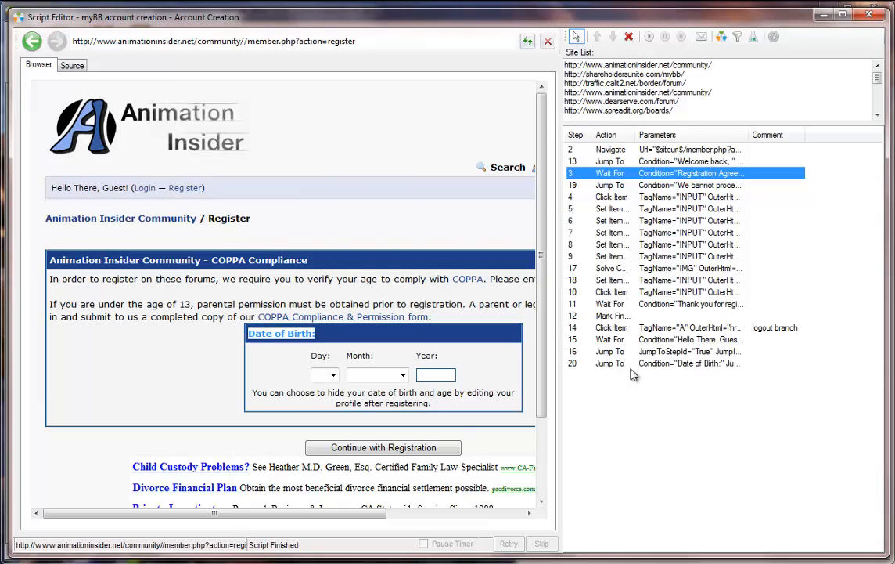
left_click(621, 370)
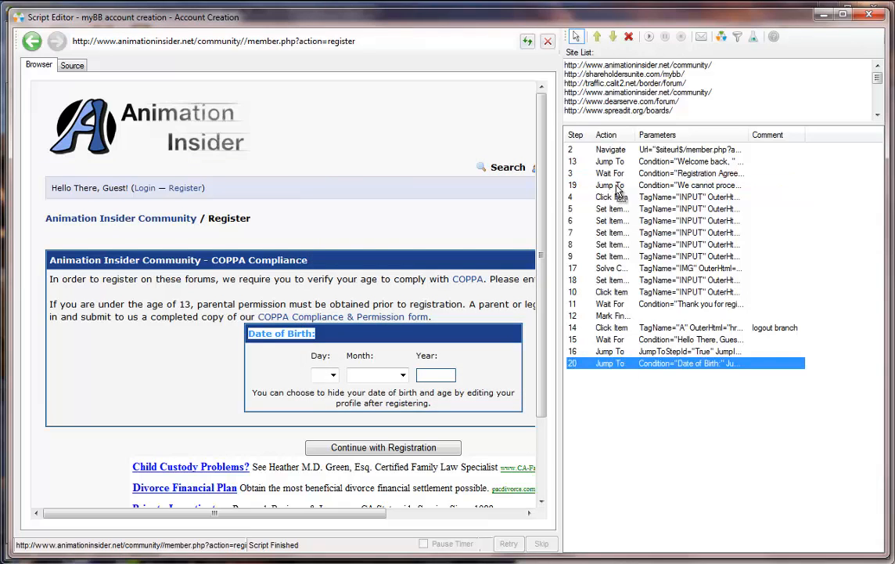
left_click_drag(618, 192, 617, 190)
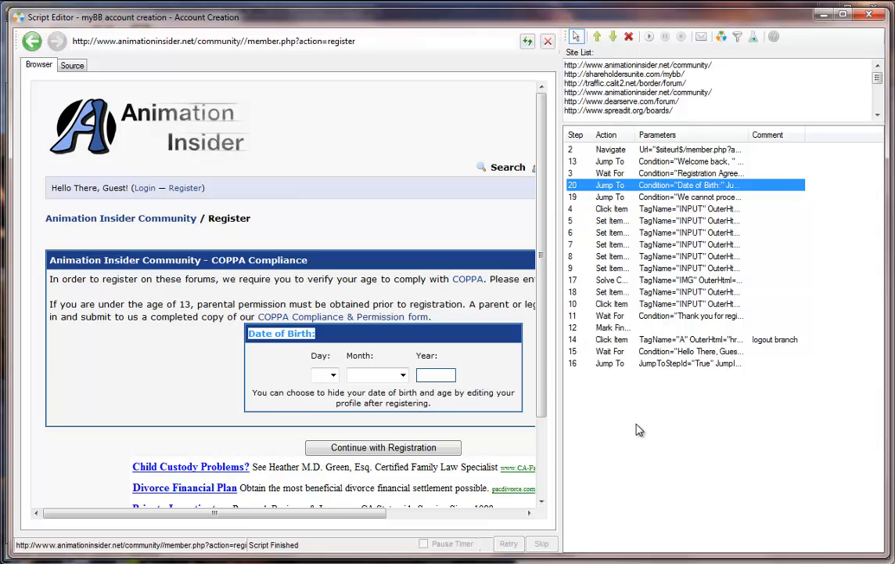
Change the target step ID of the "Date of Birth:" Jump To step to 99 and save it
double_click(645, 187)
left_click(439, 257)
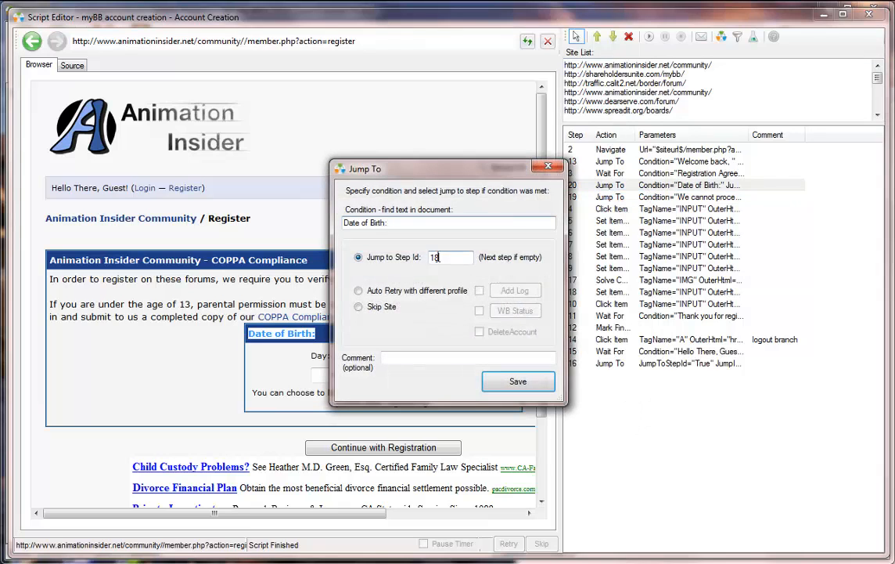
double_click(438, 256)
type("99")
left_click(518, 381)
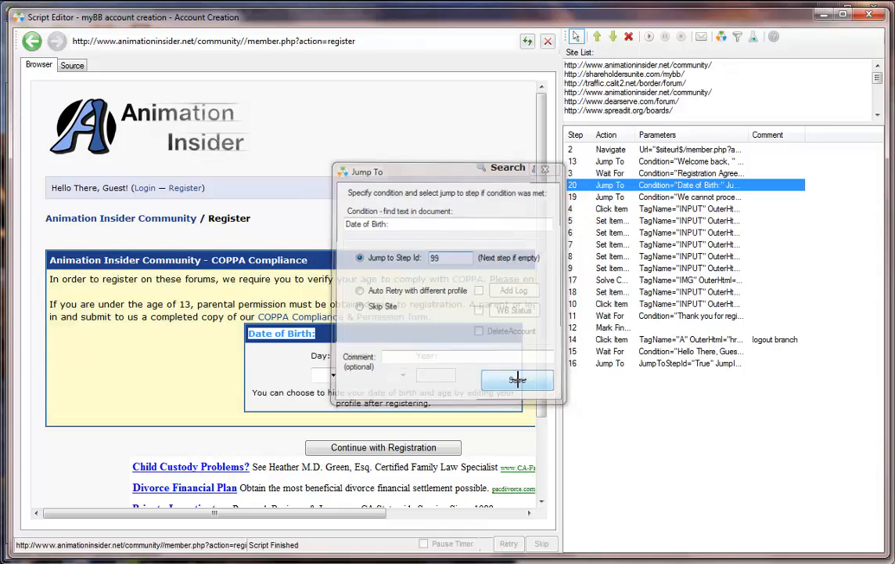
Add Set Element Value steps for the birth day and month dropdowns, both using the value $ComboSelectRandom$
right_click(325, 376)
left_click(354, 402)
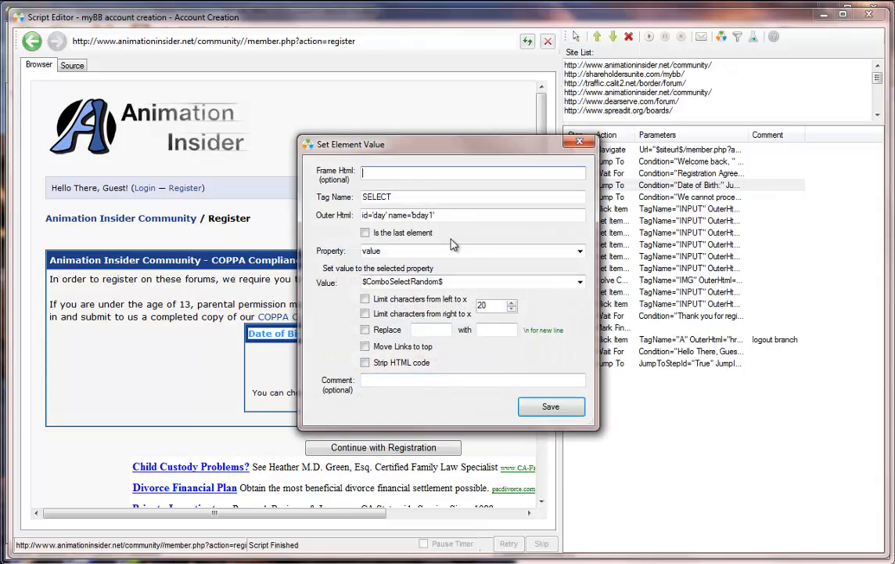
left_click(456, 282)
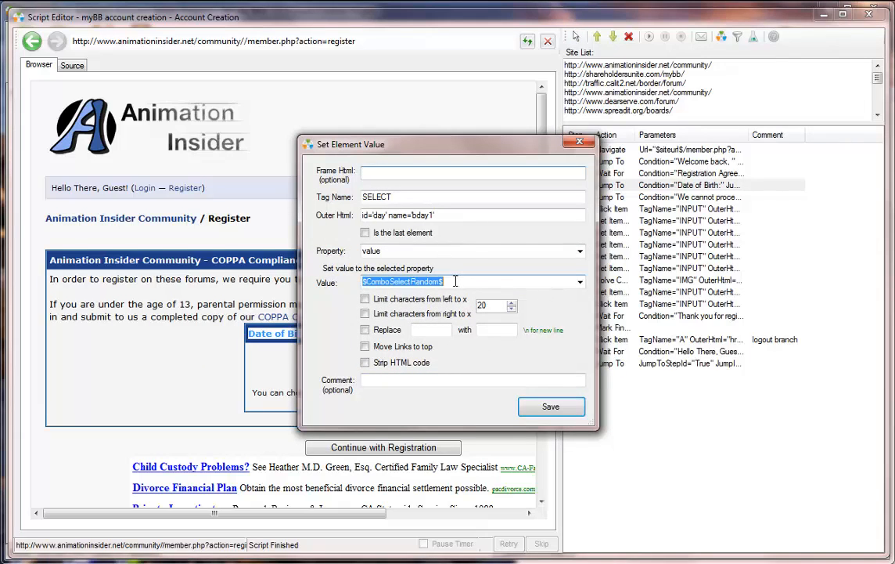
left_click(548, 410)
right_click(370, 375)
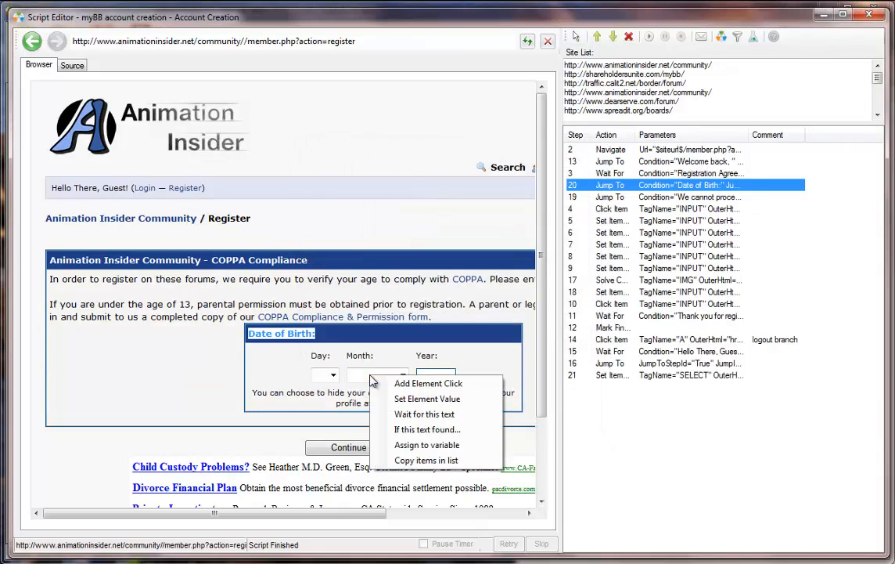
left_click(397, 399)
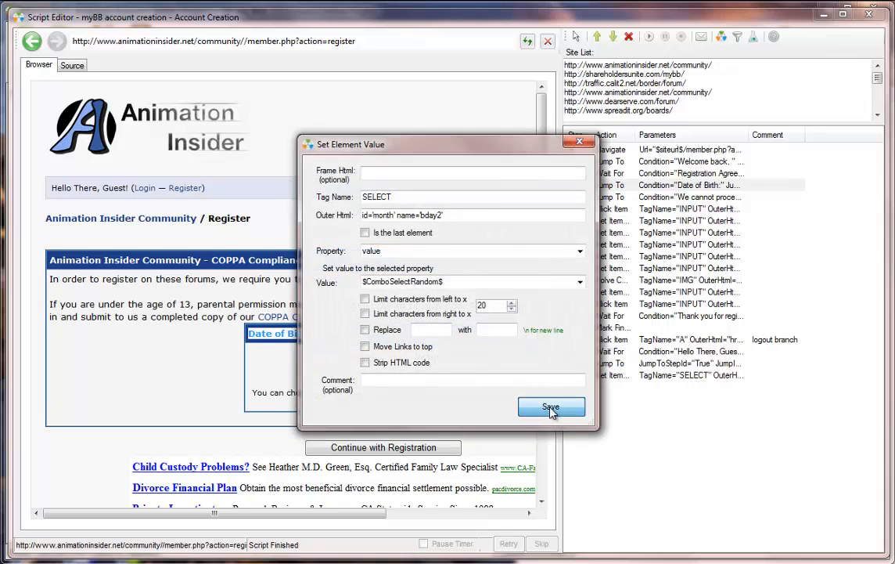
left_click(546, 407)
Add a Set Element Value step for the birth year field with the value 19$RandomDigit${2} and save it
right_click(442, 376)
left_click(479, 402)
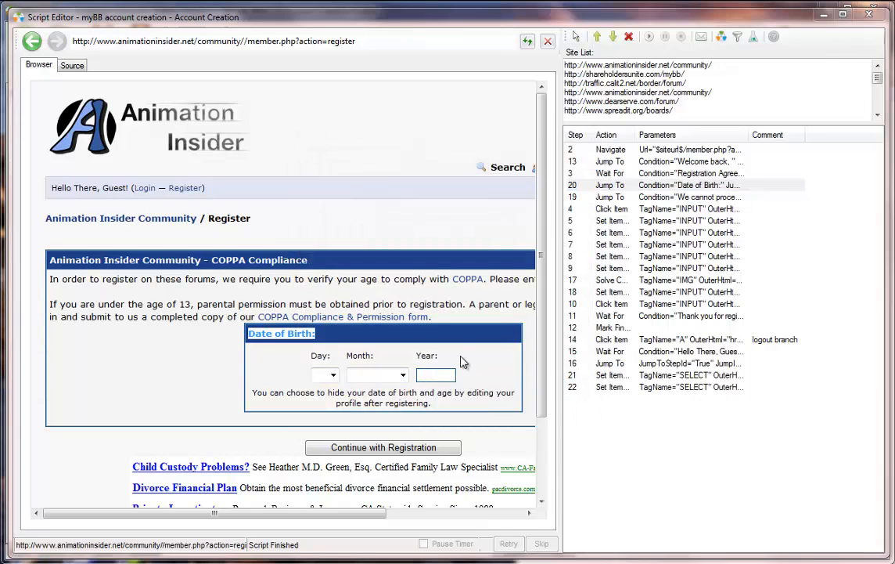
left_click(417, 280)
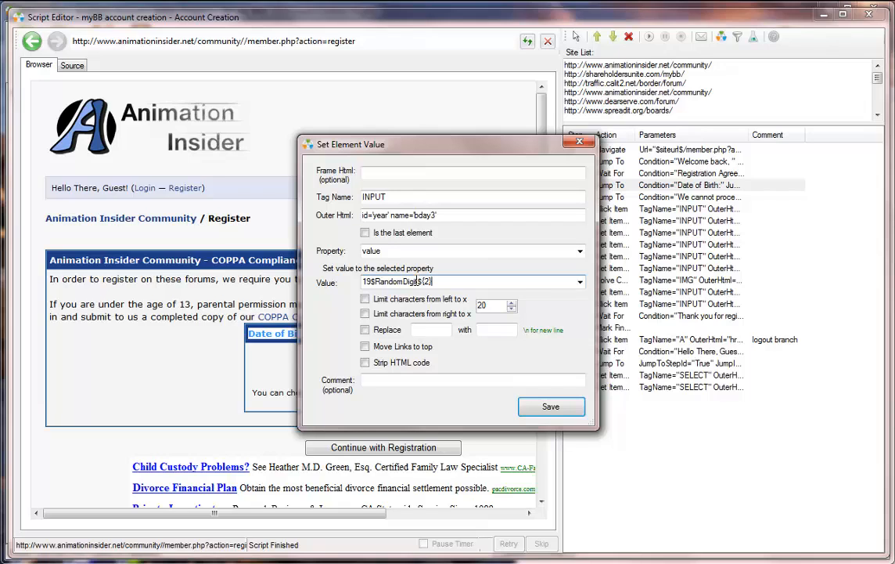
left_click_drag(374, 282, 454, 287)
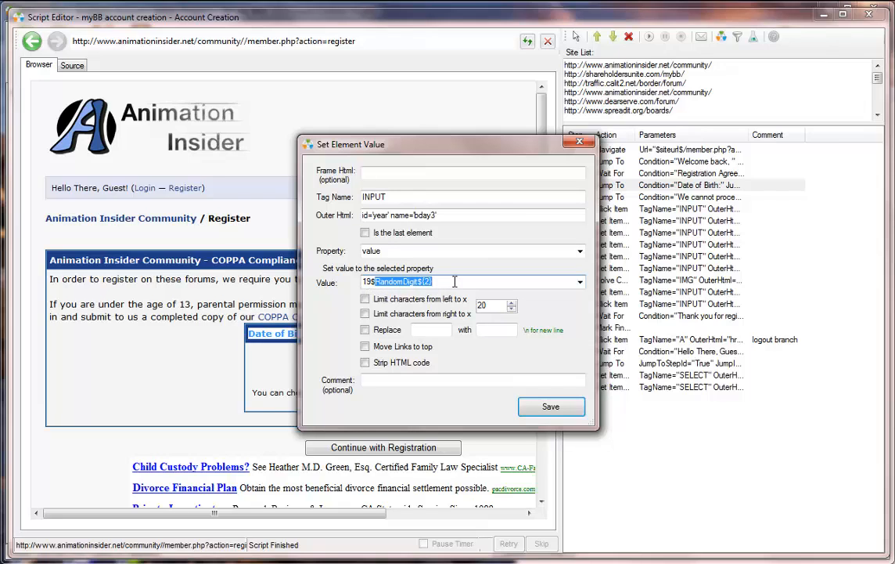
left_click(570, 404)
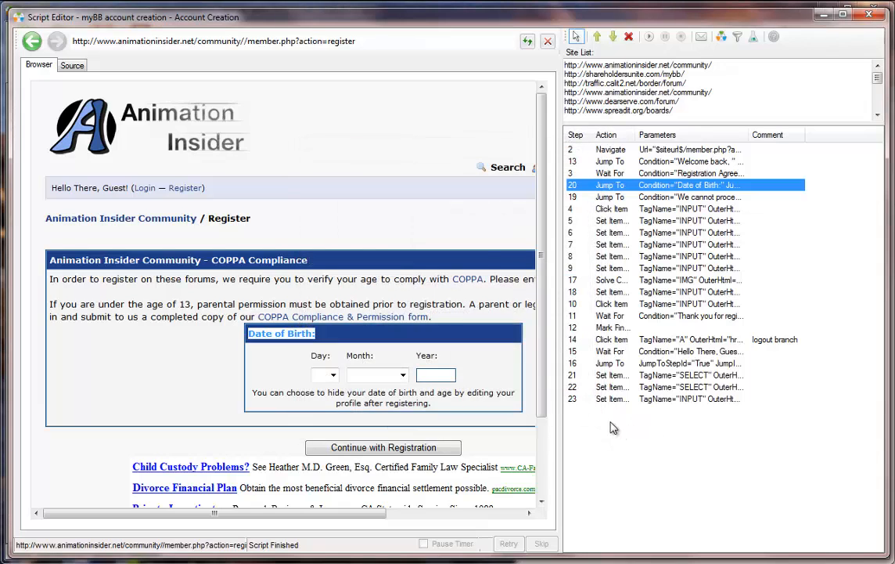
Add an Element Click step for the Continue with Registration button on the date-of-birth page and save it
right_click(413, 447)
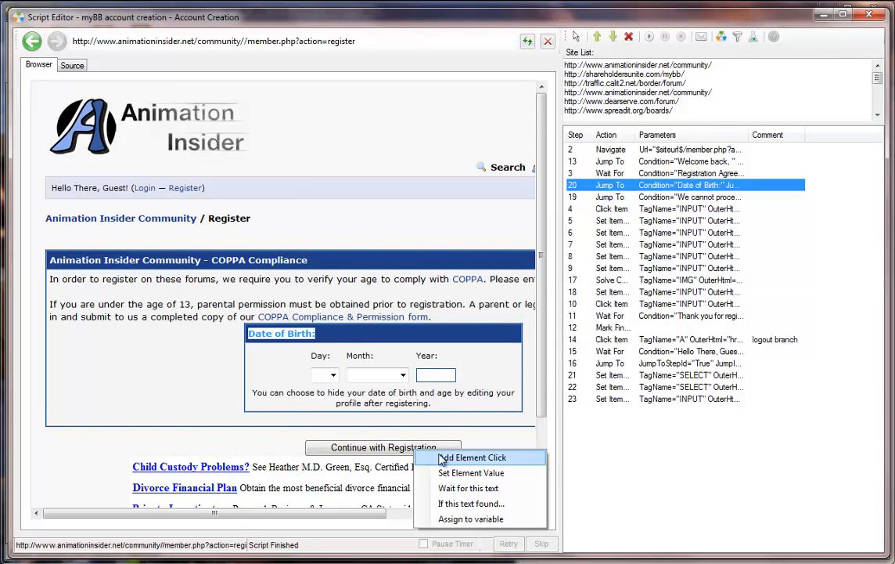
left_click(439, 458)
left_click(539, 343)
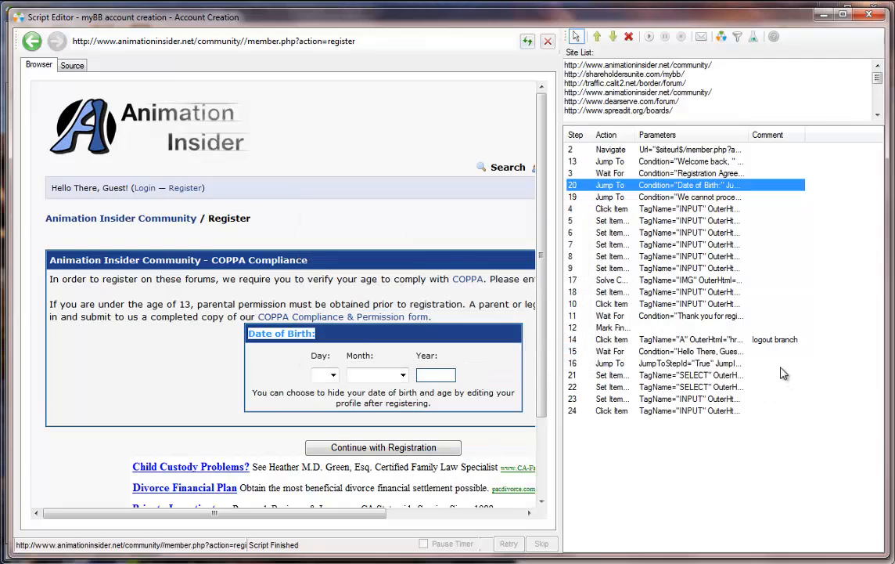
Add the comment "fill date of birth" to the birth day Set Element Value step 21 and save it
double_click(658, 375)
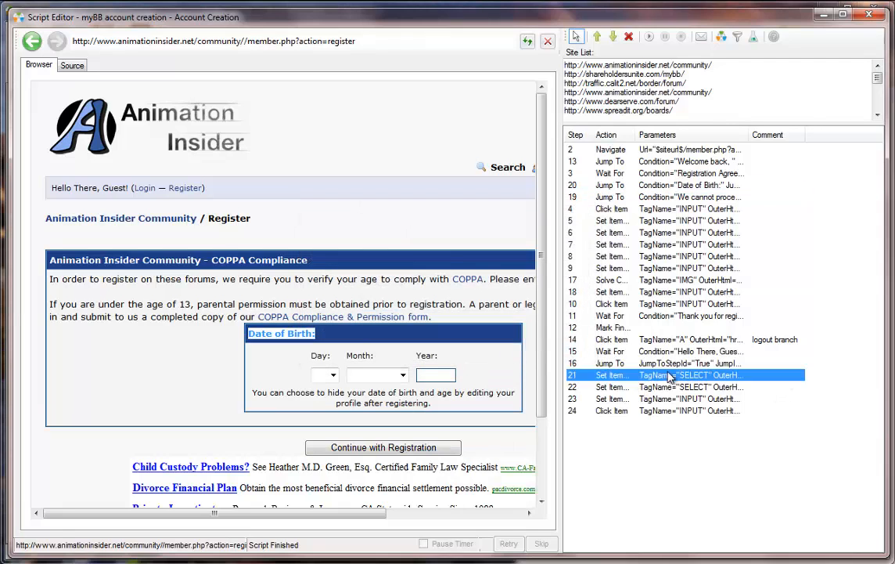
left_click(462, 380)
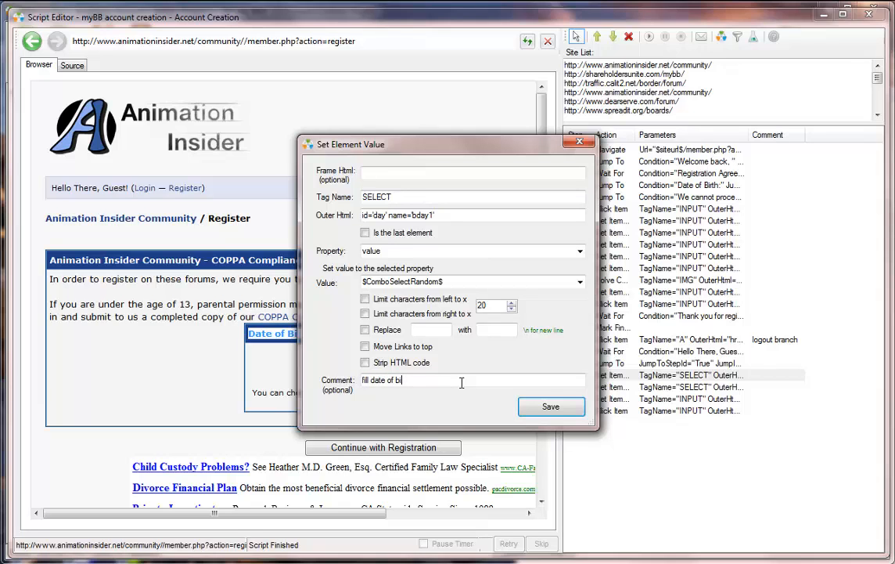
key("Return")
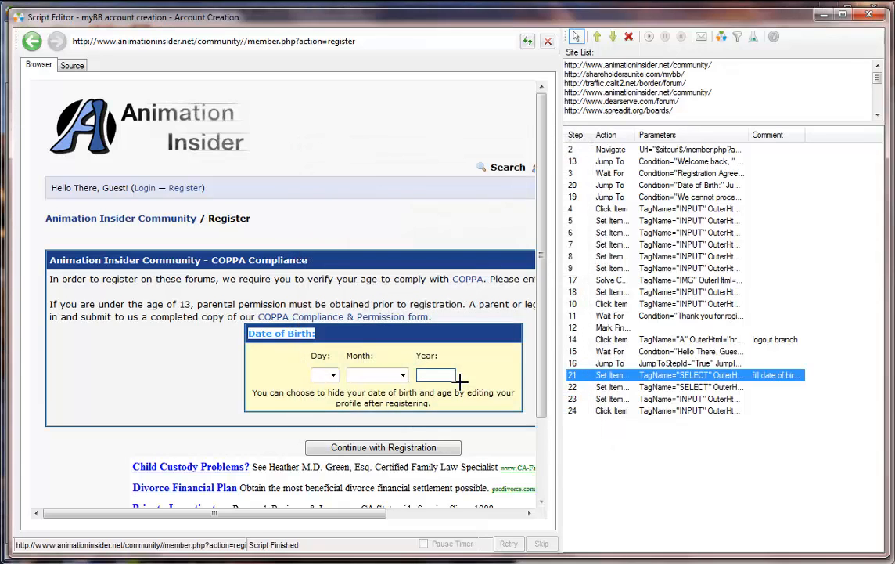
Widen the Parameters column, then replace the placeholder target step ID of the "Date of Birth:" Jump To step and save it
left_click_drag(749, 135, 814, 136)
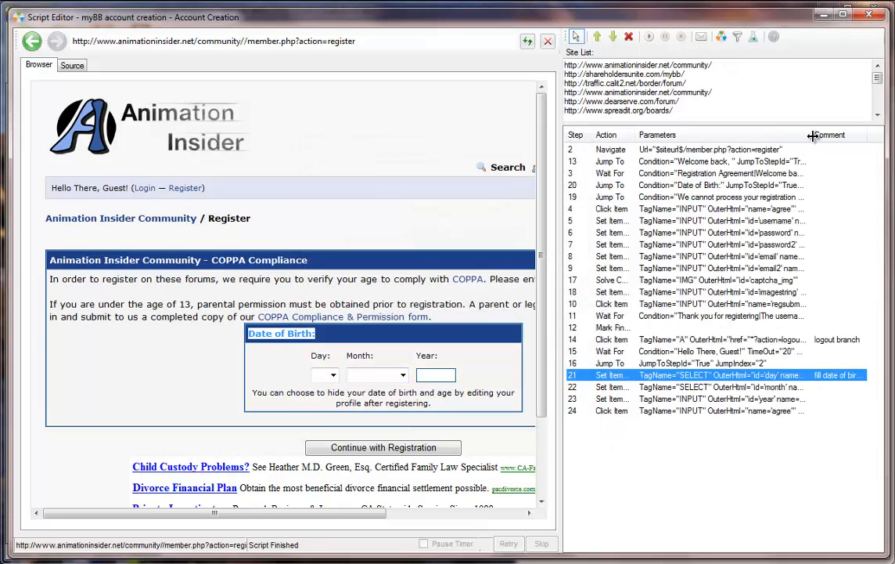
double_click(712, 186)
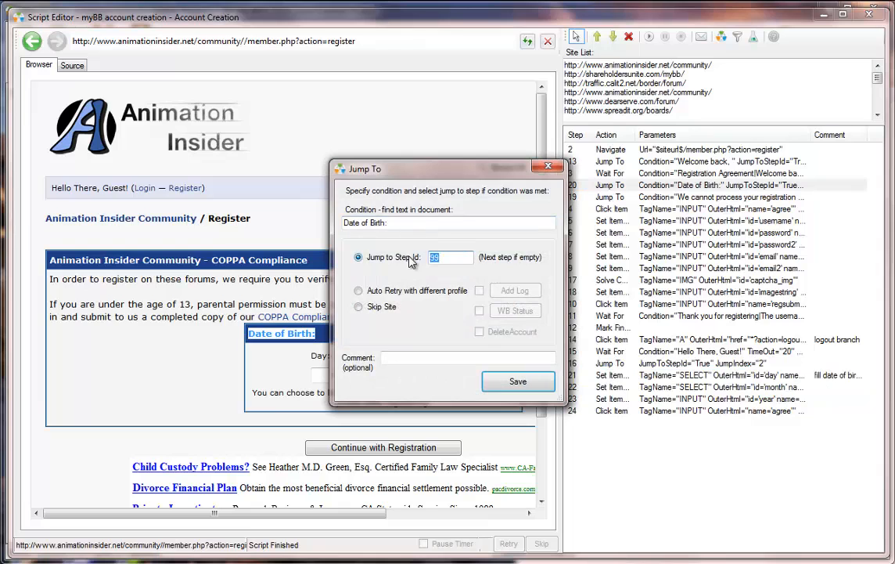
left_click(523, 384)
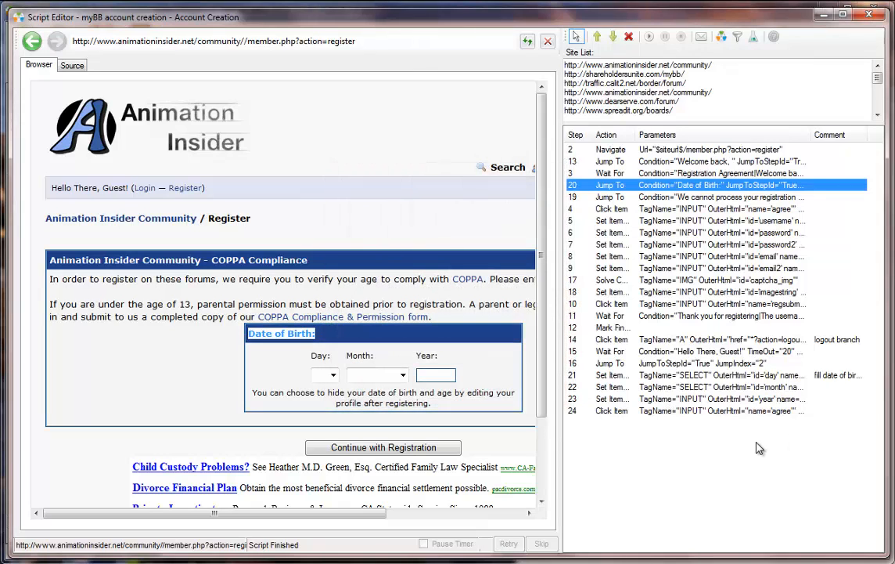
Run only the date-of-birth steps 21 to 24 and check the registration agreement page through to its I Agree button
left_click_drag(693, 440, 666, 372)
left_click(650, 37)
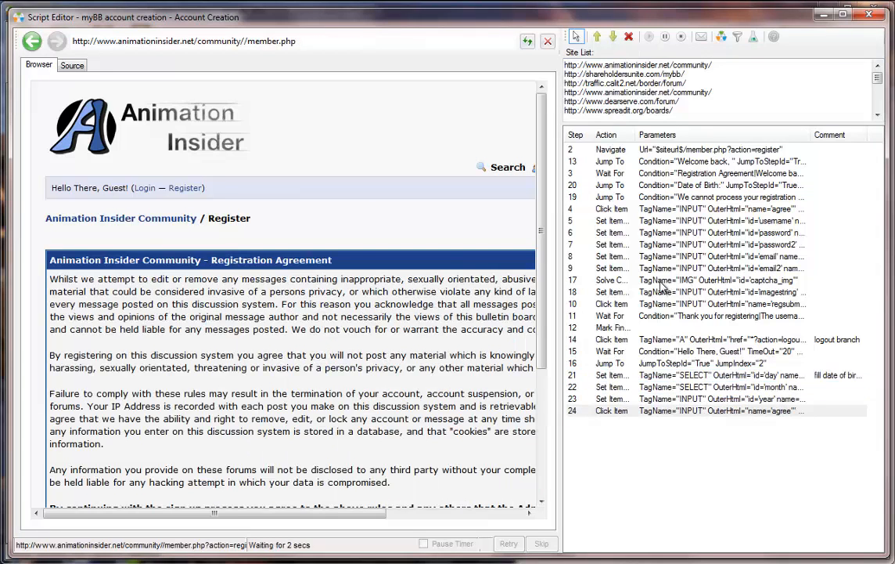
scroll(470, 283, "down", 3)
scroll(470, 283, "down", 2)
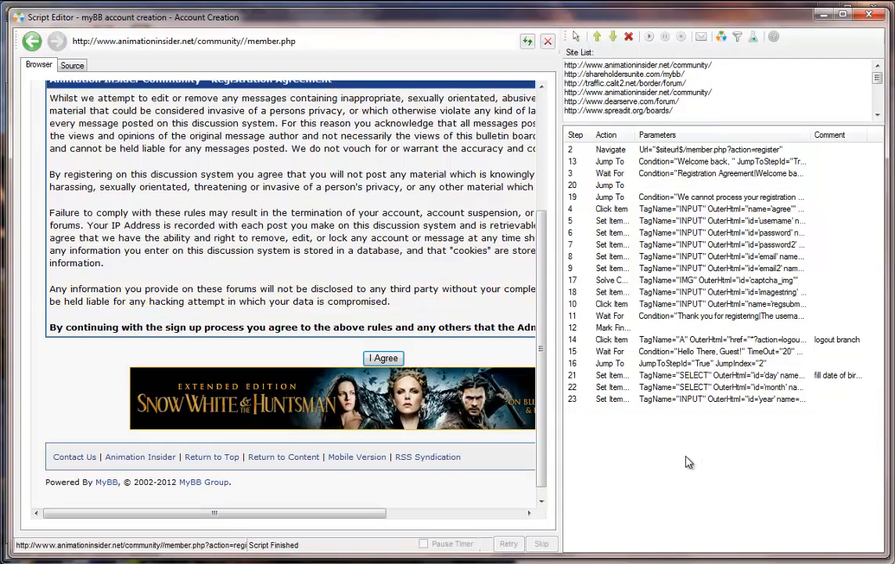
Add a Jump To step without a condition at the end of the script, targeting step ID 3
right_click(688, 459)
mouse_move(718, 464)
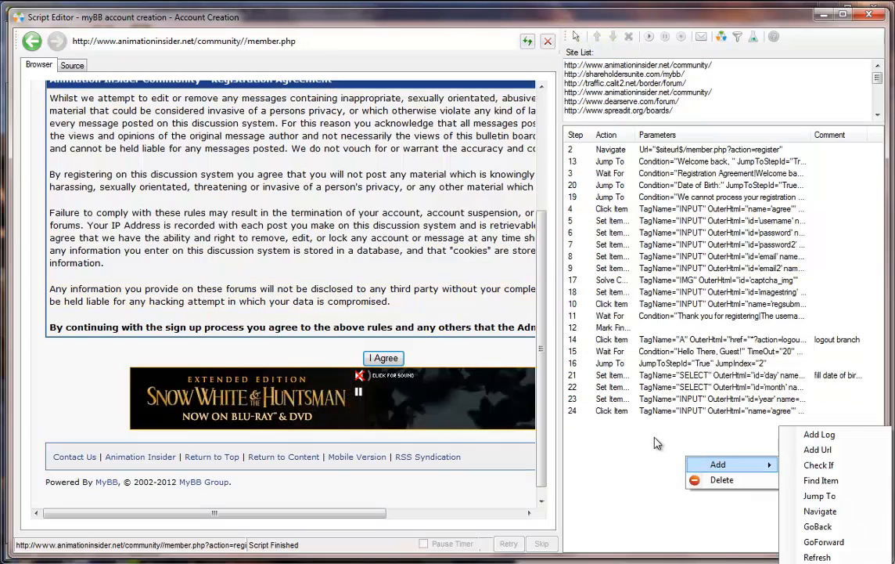
left_click(820, 496)
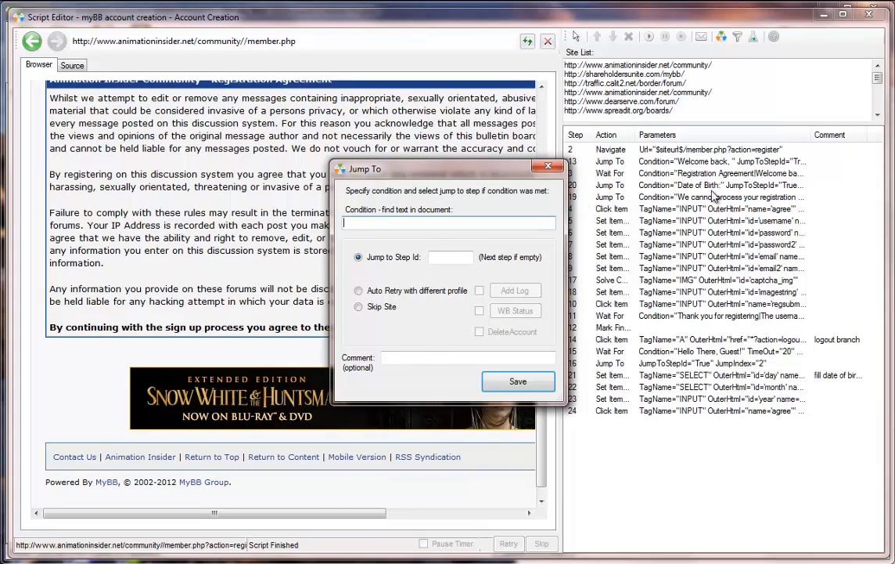
left_click_drag(441, 168, 364, 172)
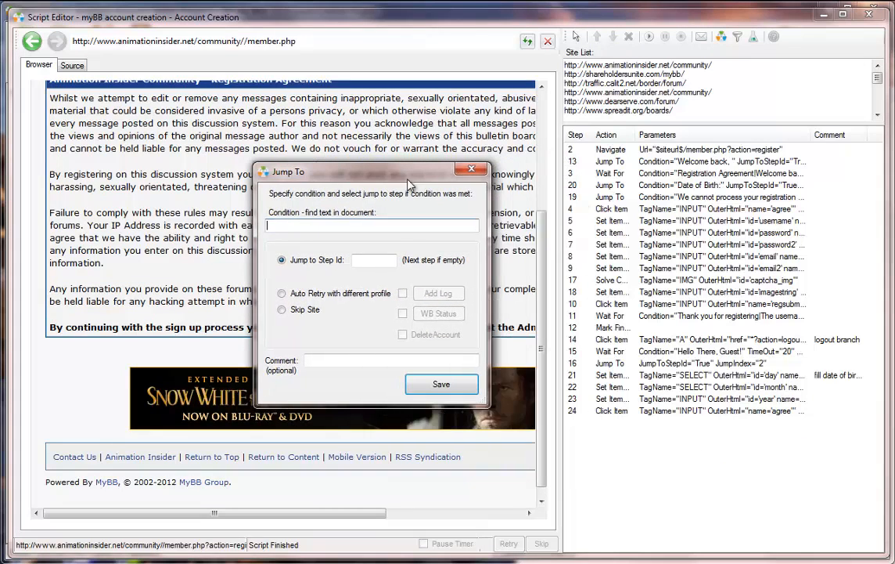
left_click(380, 260)
type("3")
key("Return")
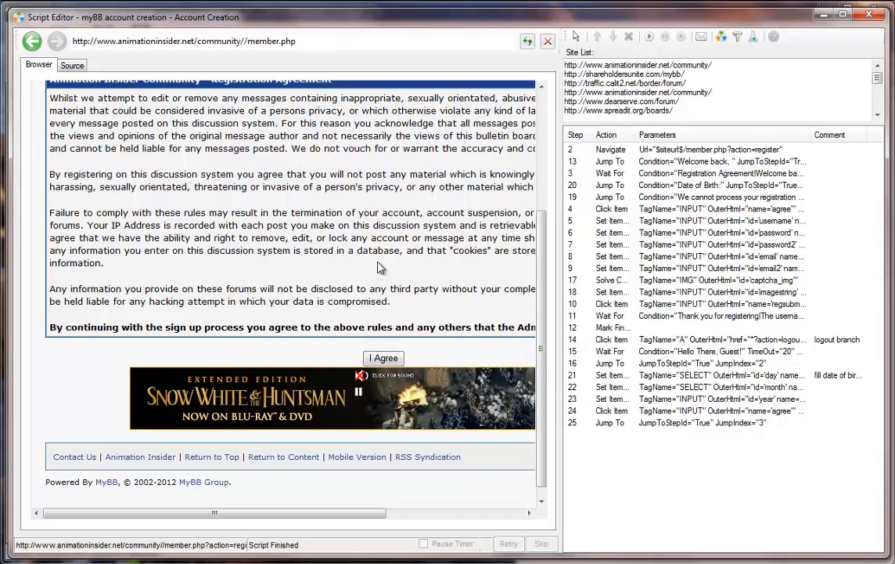
Run the script from its Navigate step to test the whole registration on the Animation Insider forum
left_click(627, 174)
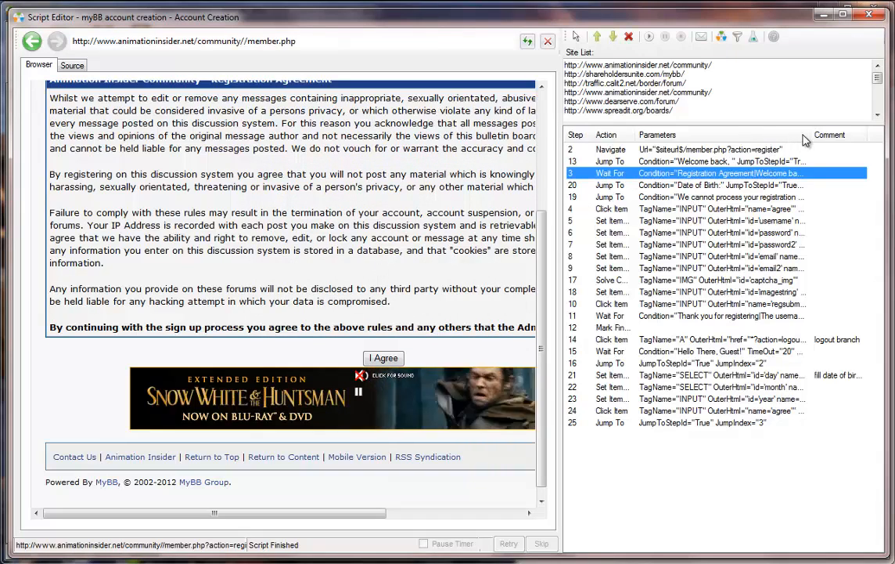
left_click_drag(540, 237, 540, 196)
left_click(687, 150)
left_click(655, 39)
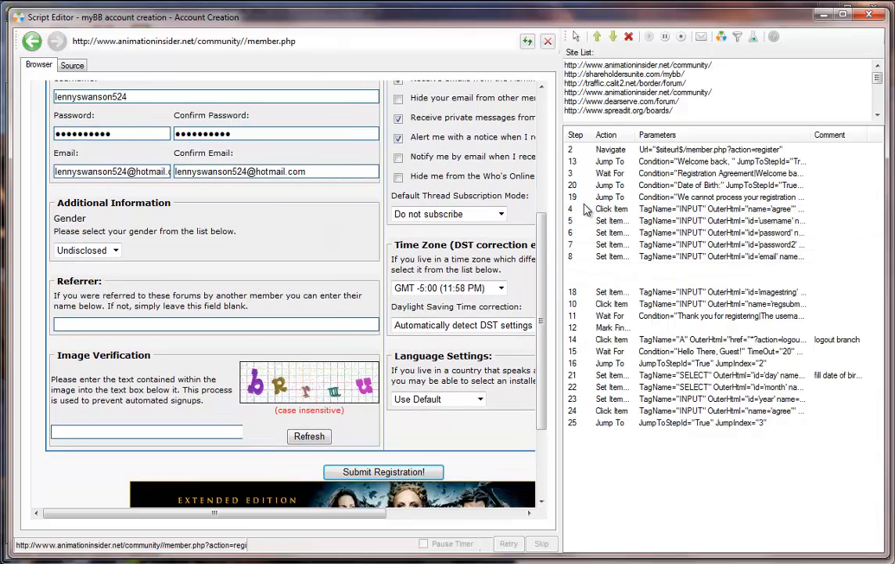
Enter the captcha text for the Animation Insider registration and submit it
type("bRru")
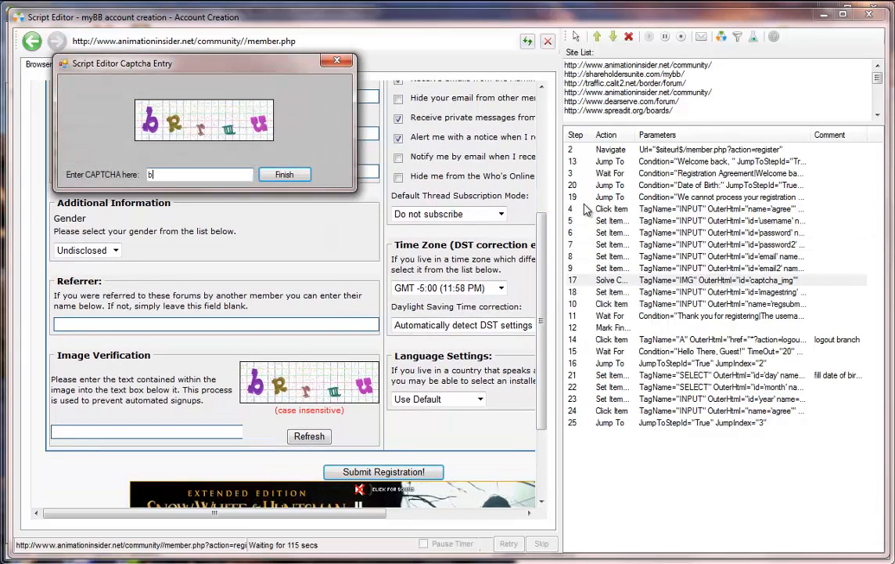
type("U")
key("Return")
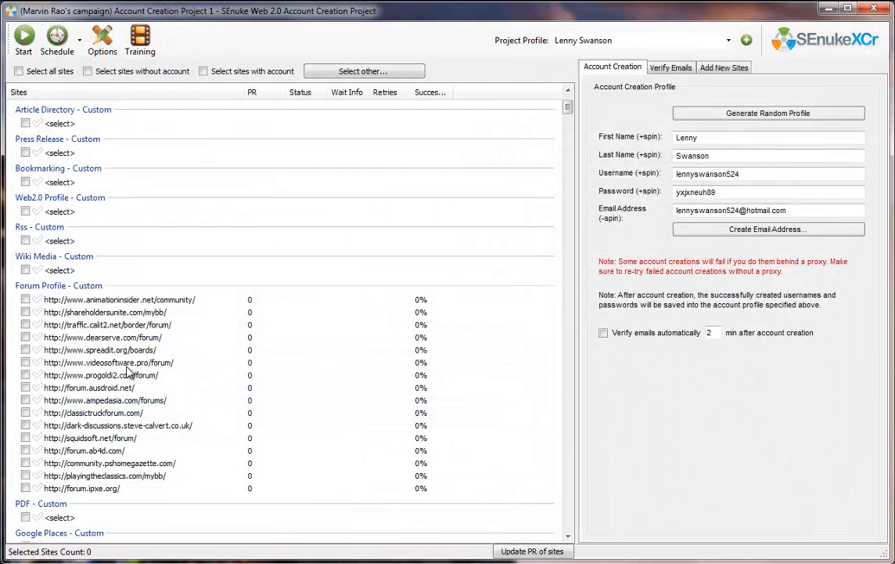
left_click(92, 339)
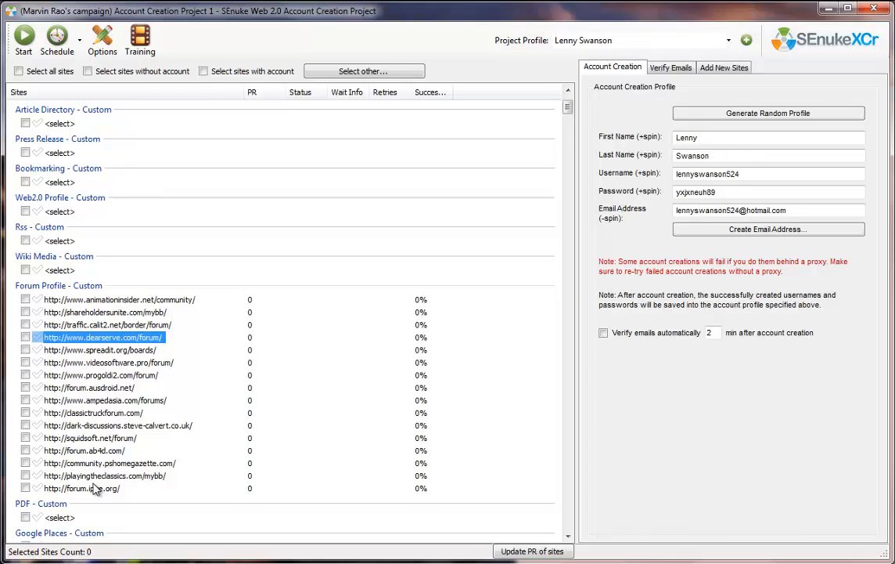
left_click(25, 488, "shift")
left_click(25, 450)
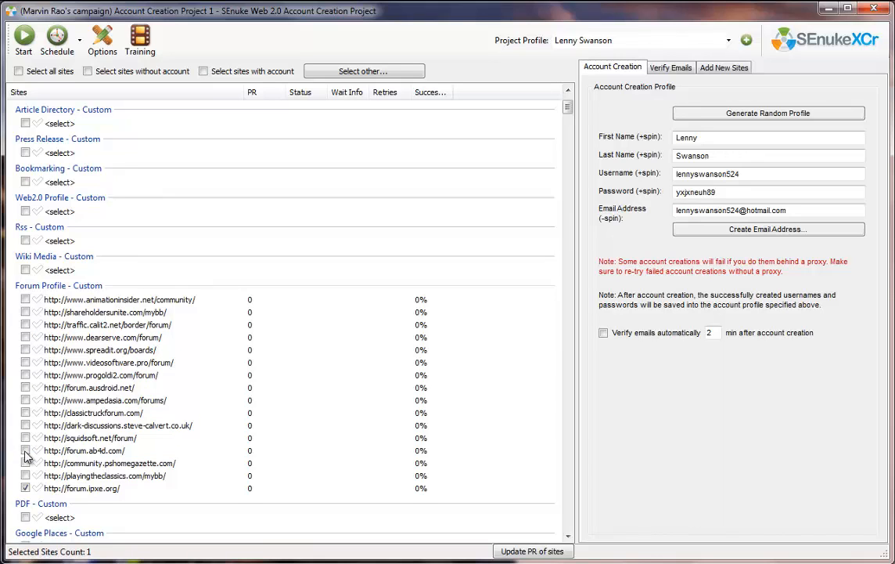
left_click_drag(179, 342, 48, 473)
right_click(41, 470)
left_click(37, 424)
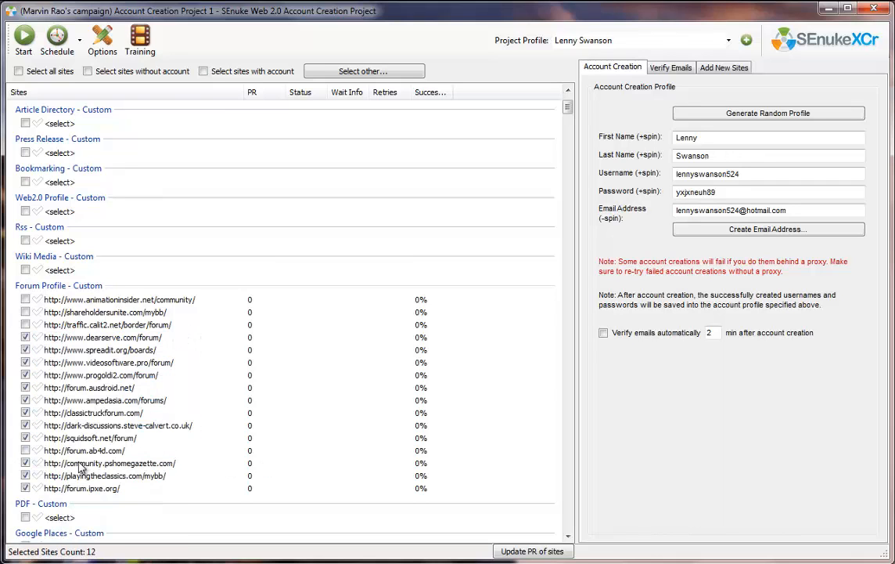
left_click(25, 450)
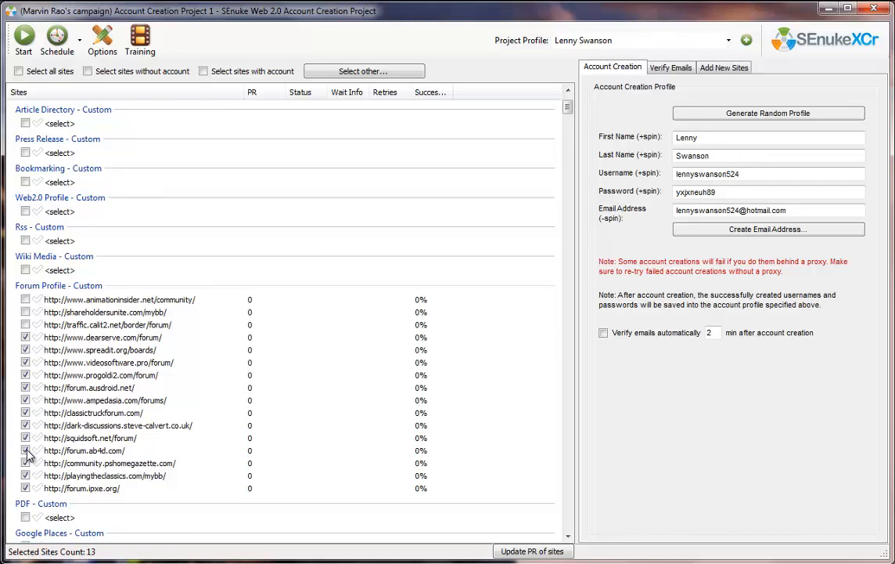
Start the account creation project and enlarge the Submitter window to fill most of the screen
left_click(24, 35)
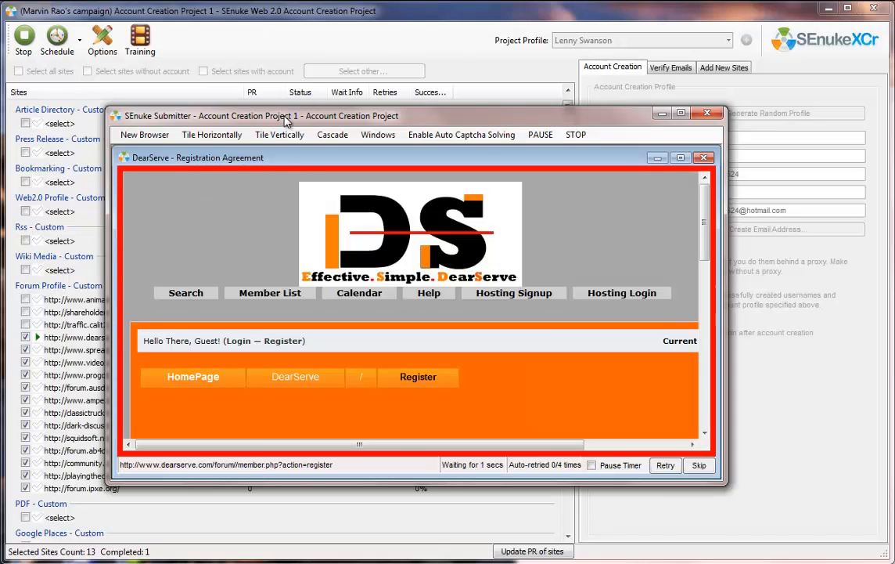
left_click_drag(287, 108, 185, 20)
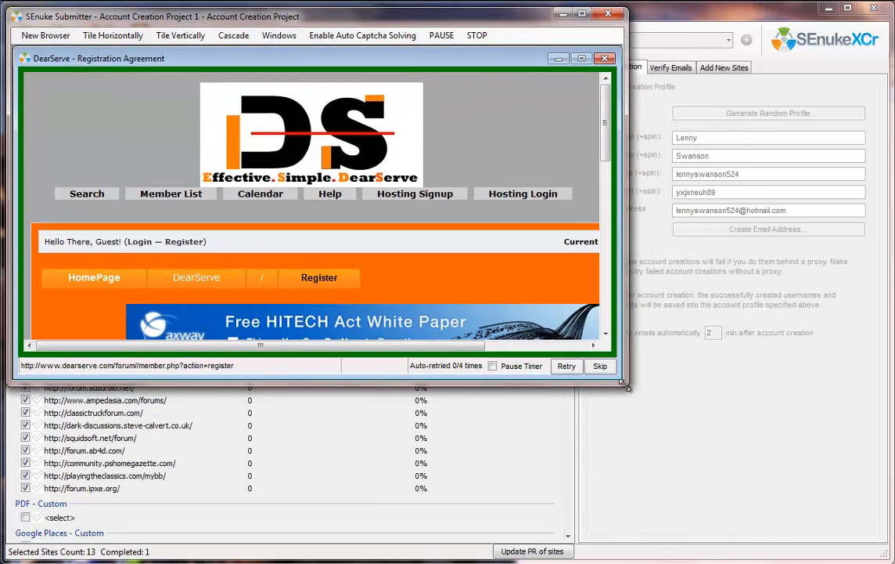
left_click_drag(628, 392, 878, 548)
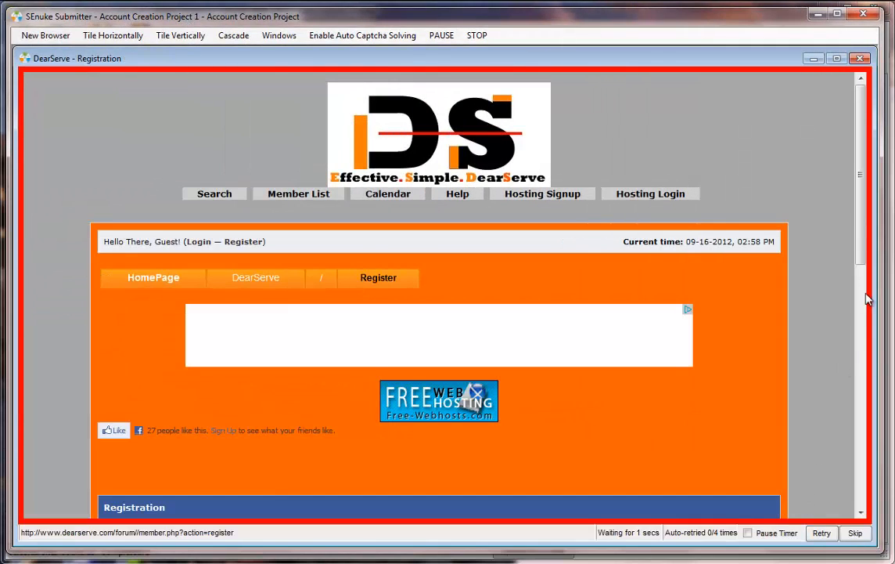
Enter the captcha text for the DearServe registration and submit it
left_click_drag(863, 256, 859, 398)
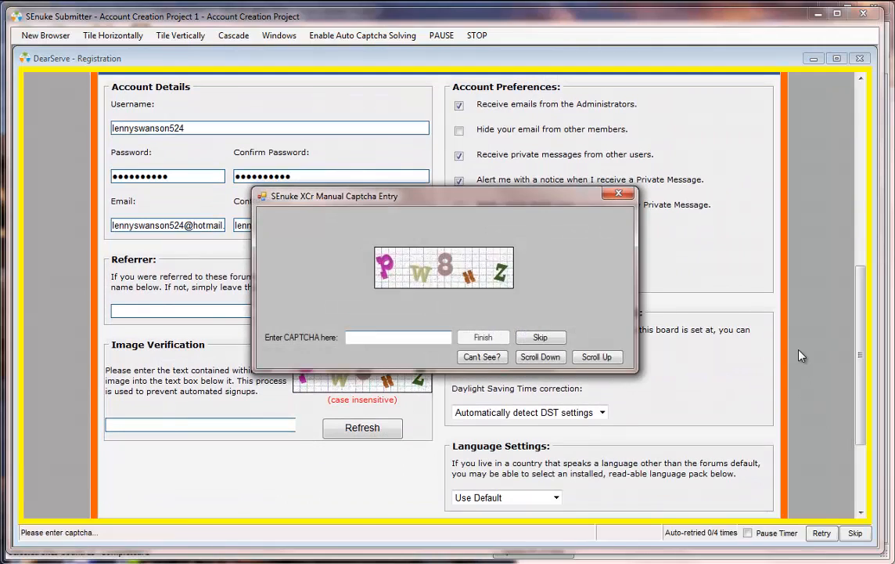
type("Pw8")
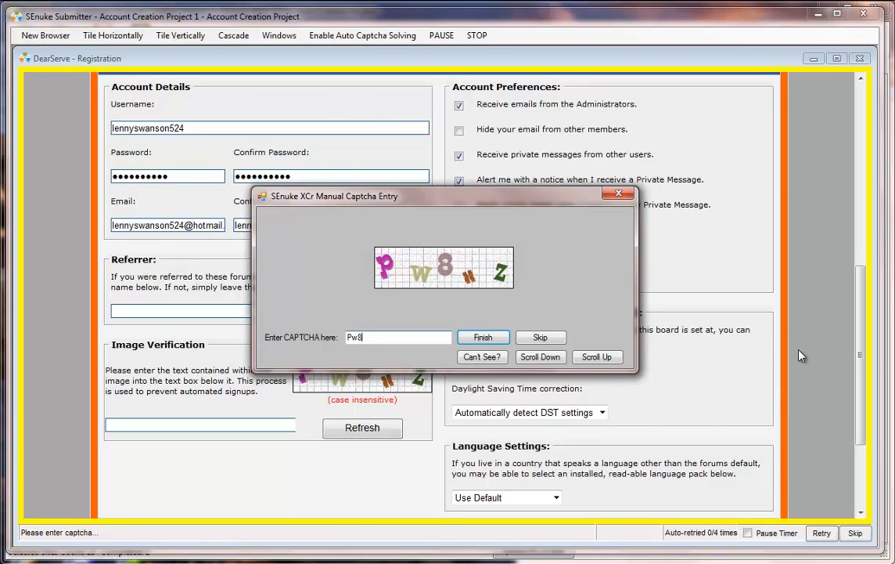
type("xZ")
key("Return")
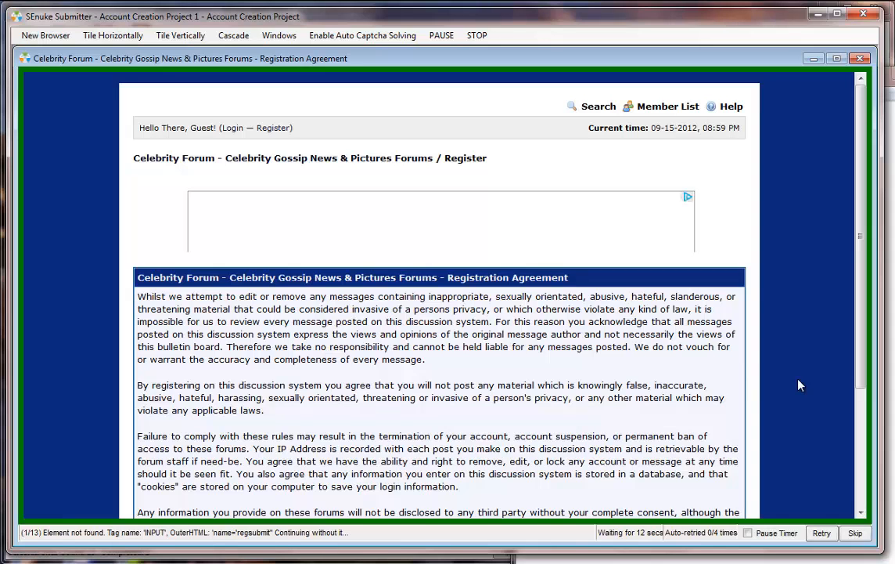
Examine the Celebrity Forum registration page while the script processes it, down to the image verification section
scroll(800, 385, "down", 3)
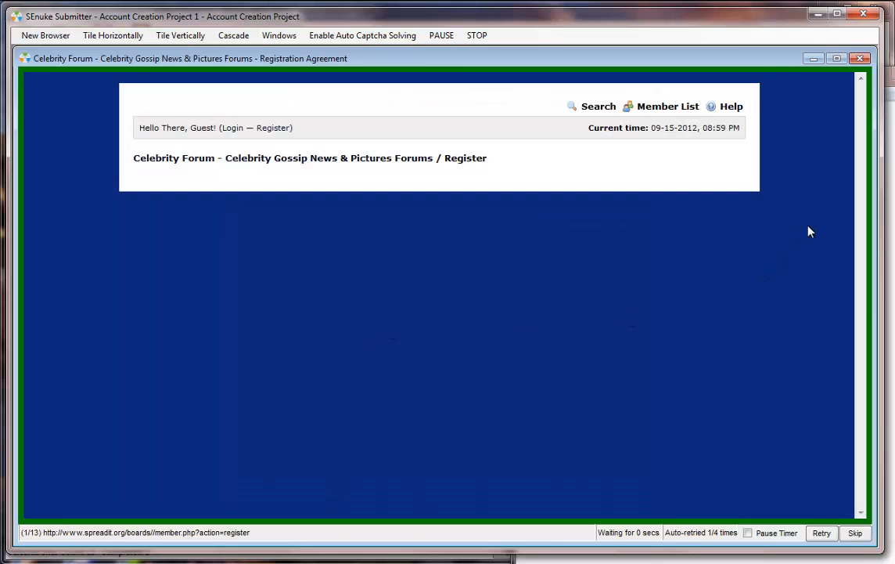
scroll(822, 238, "down", 3)
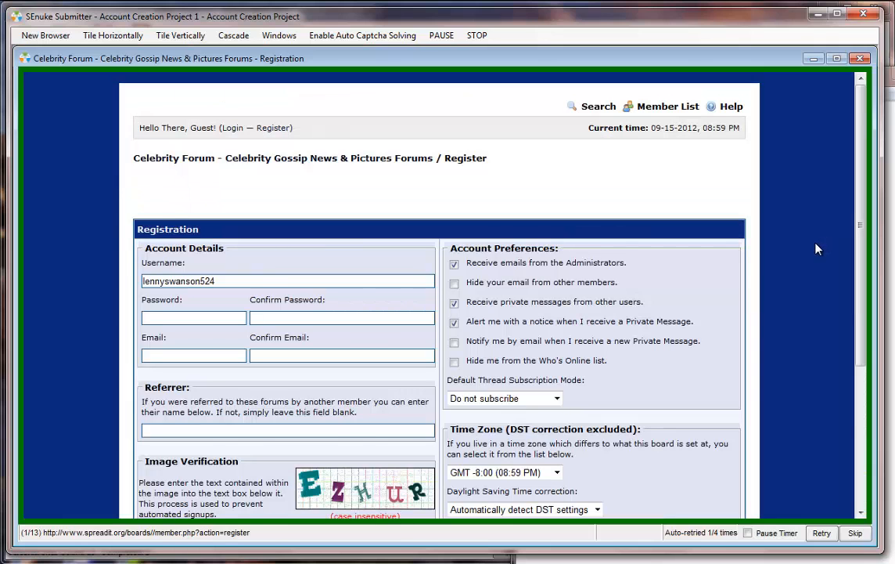
scroll(818, 247, "down", 3)
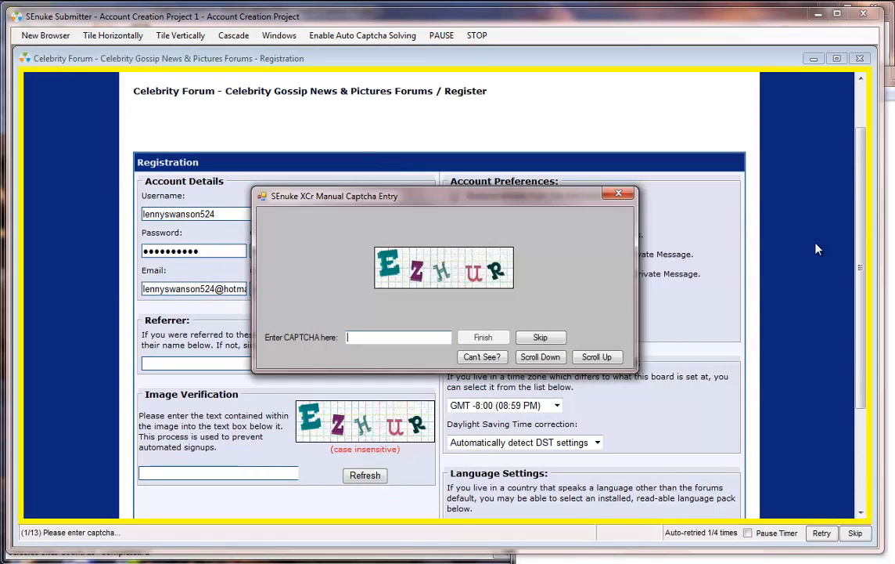
Submit the captcha text for the Celebrity Forum registration and for the Videosoftware Forums registration that follows it
type("EZHUR")
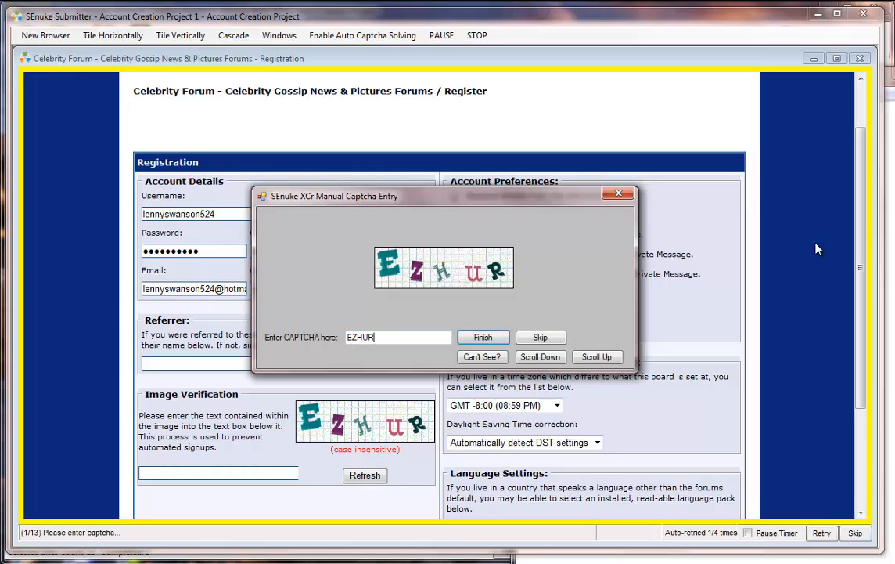
key("Return")
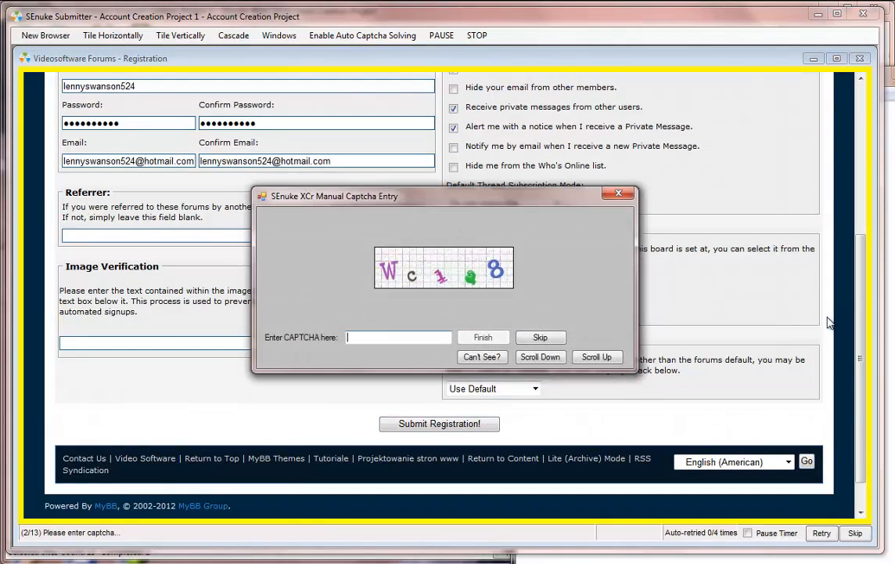
type("Wc128")
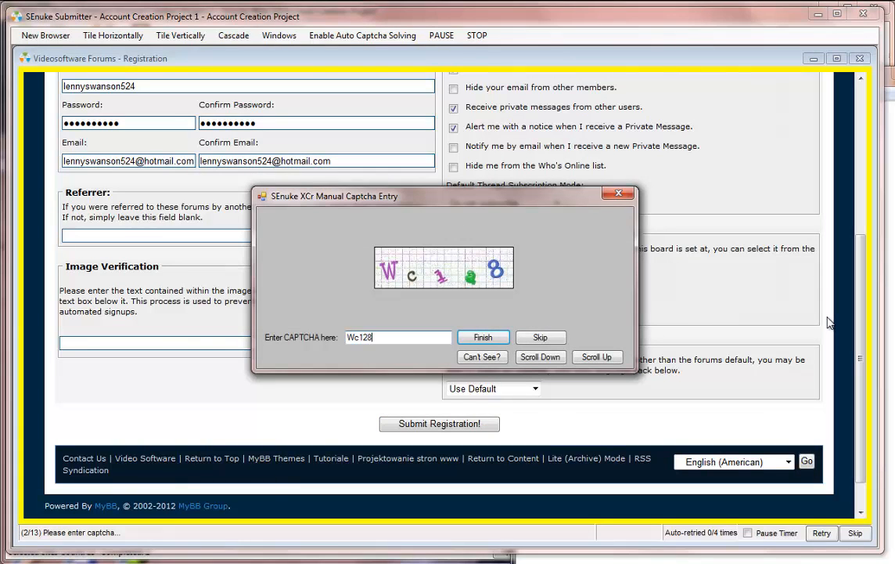
key("Return")
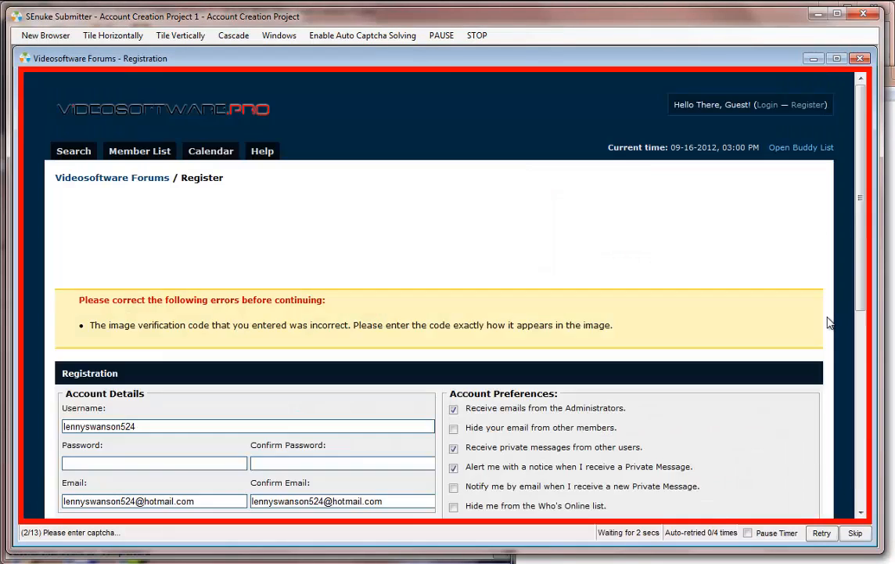
Examine the error notice and the image verification section on the returned Videosoftware Forums registration page
scroll(767, 339, "down", 3)
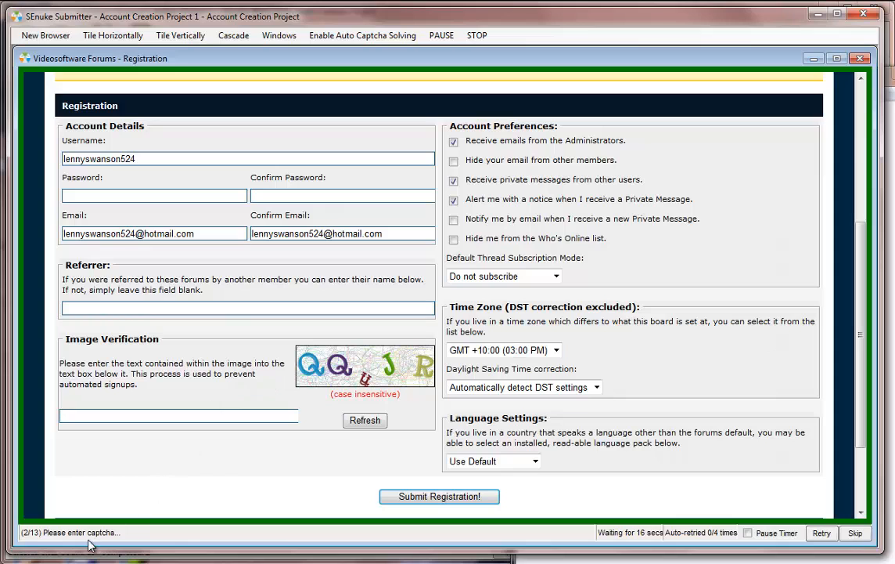
scroll(241, 390, "up", 2)
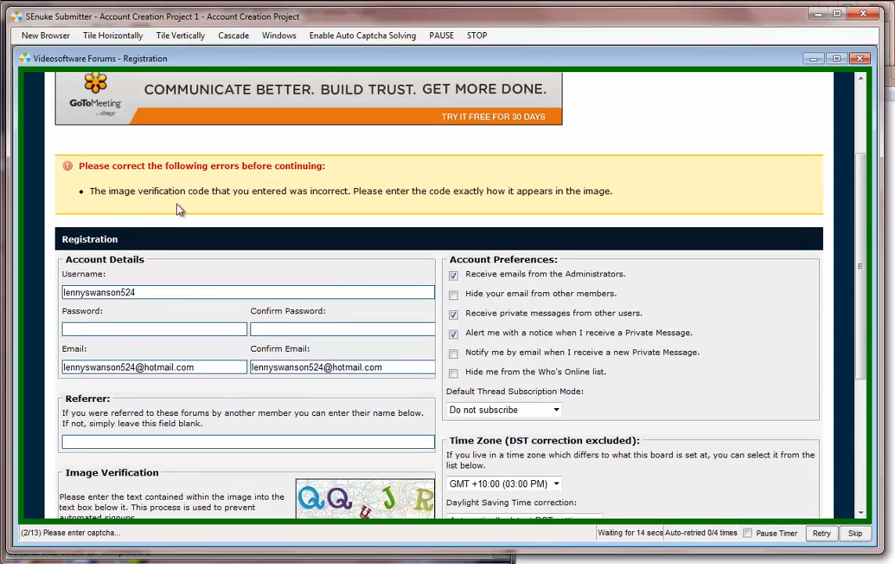
left_click_drag(93, 192, 344, 192)
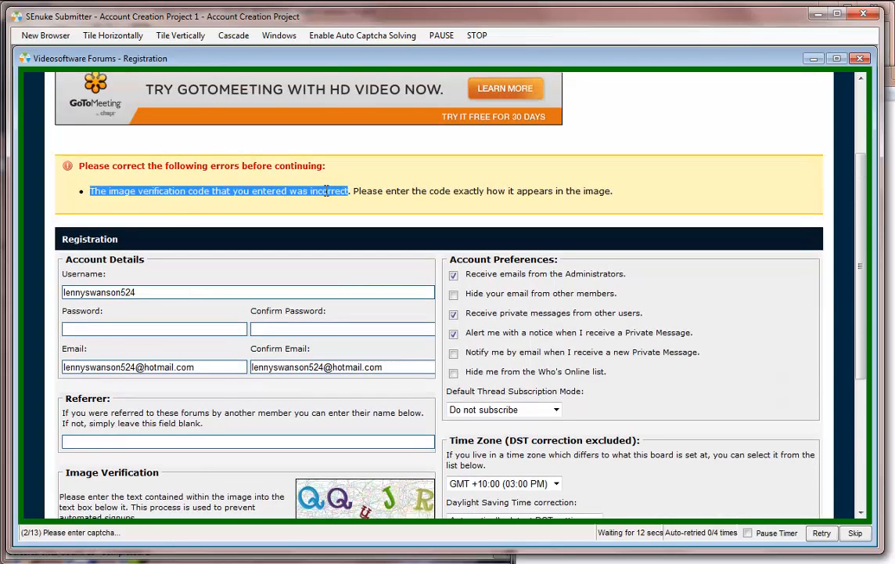
left_click(345, 193)
scroll(446, 220, "down", 3)
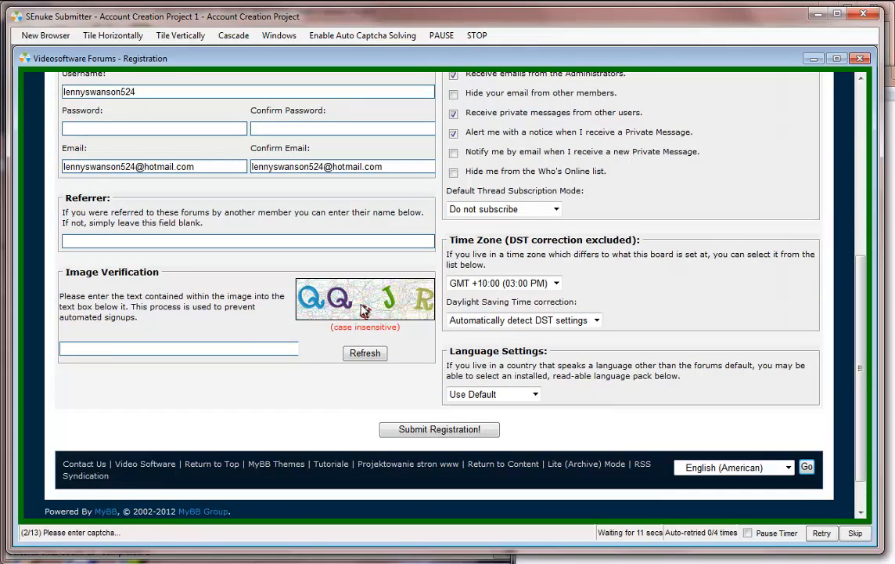
scroll(227, 321, "up", 2)
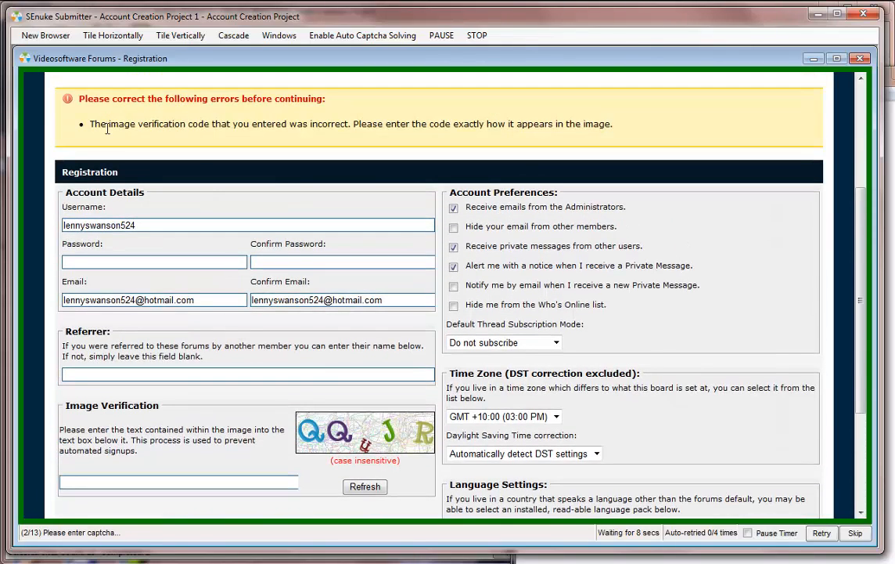
left_click_drag(92, 125, 345, 131)
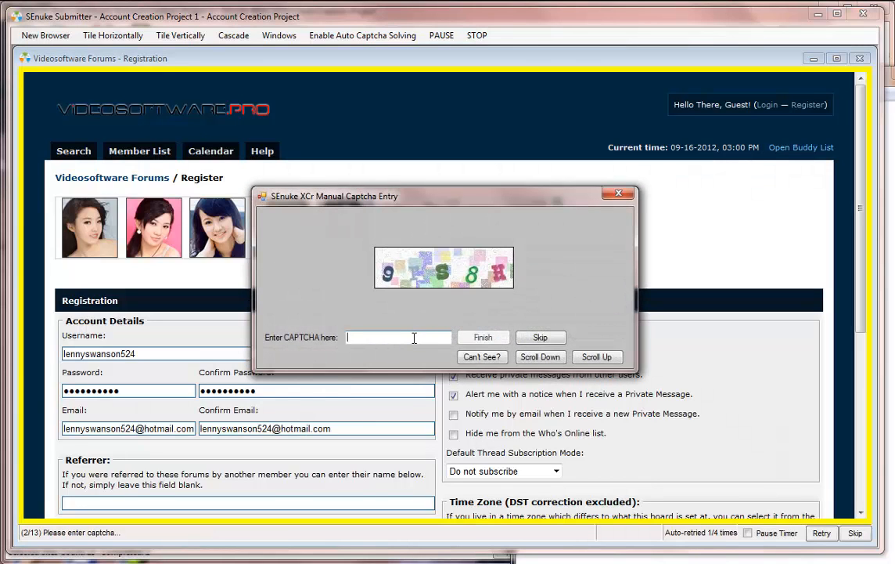
Enter the new captcha text for the retried Videosoftware Forums registration and submit it
type("FS8")
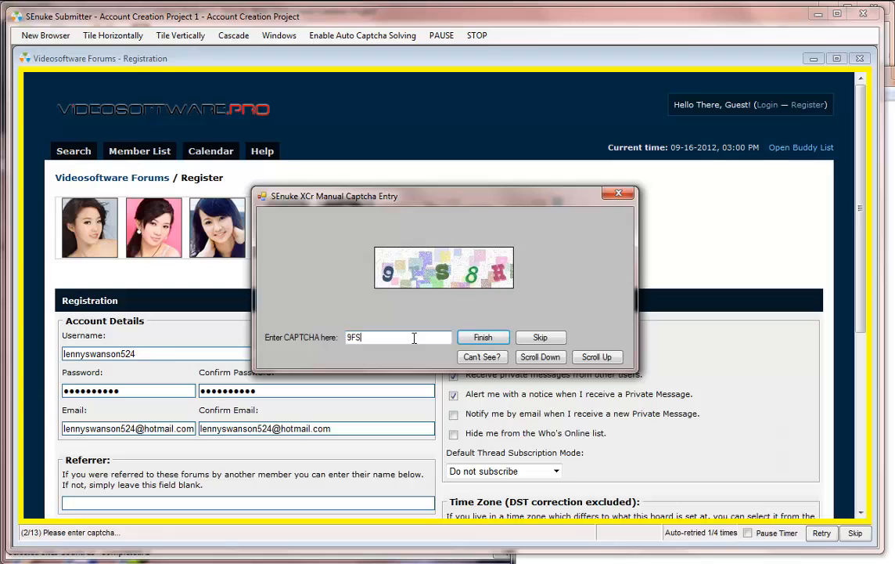
type("H")
key("BackSpace")
type("RS8H")
left_click(484, 342)
left_click(484, 342)
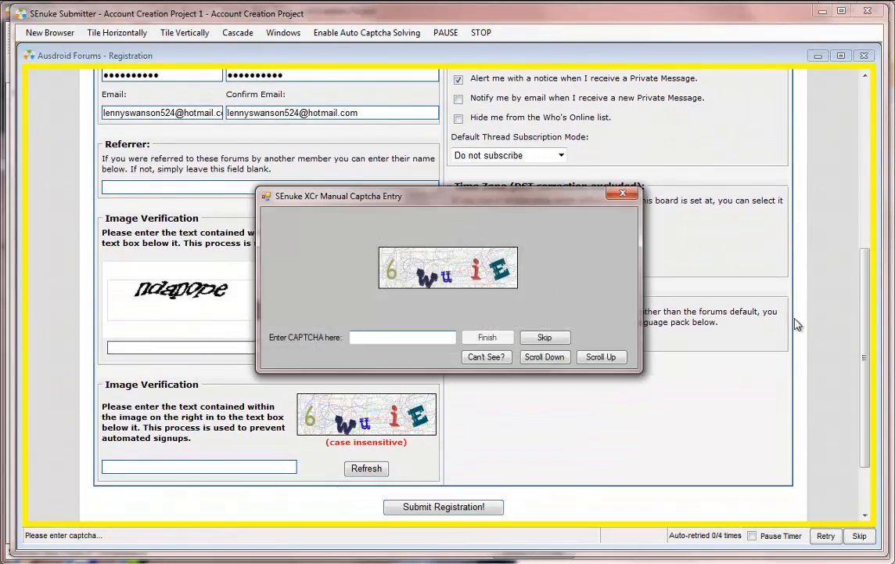
Move the captcha dialog off the two Ausdroid Forums verification images, enter the captcha text and submit it
left_click_drag(488, 200, 719, 144)
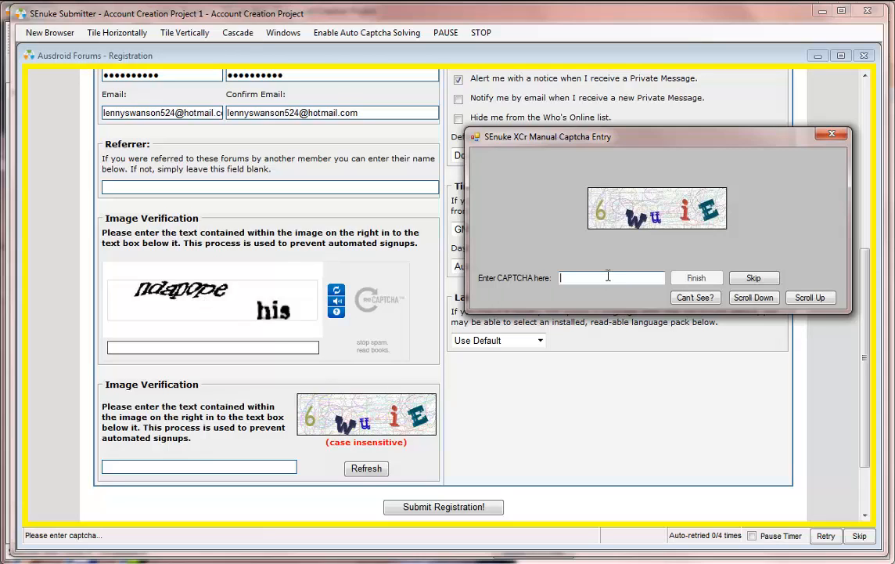
type("6wuiE")
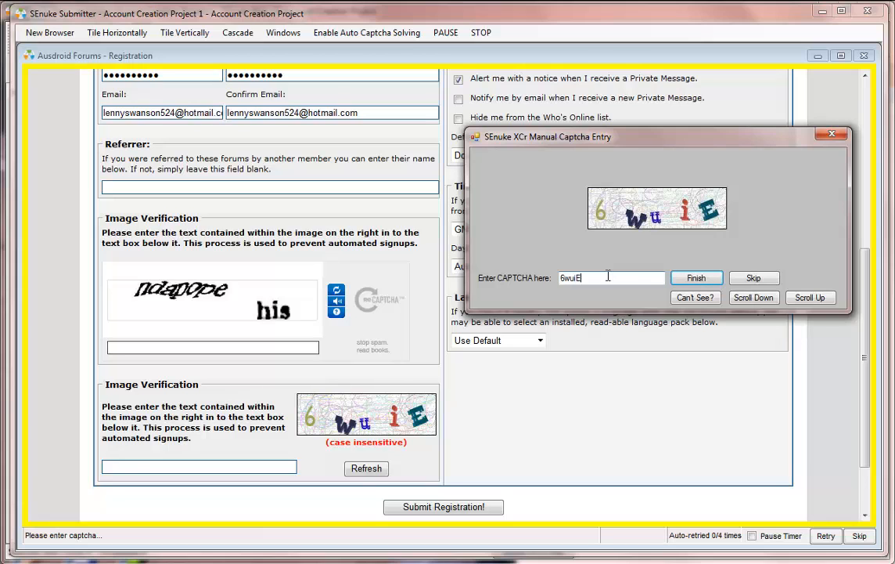
key("Return")
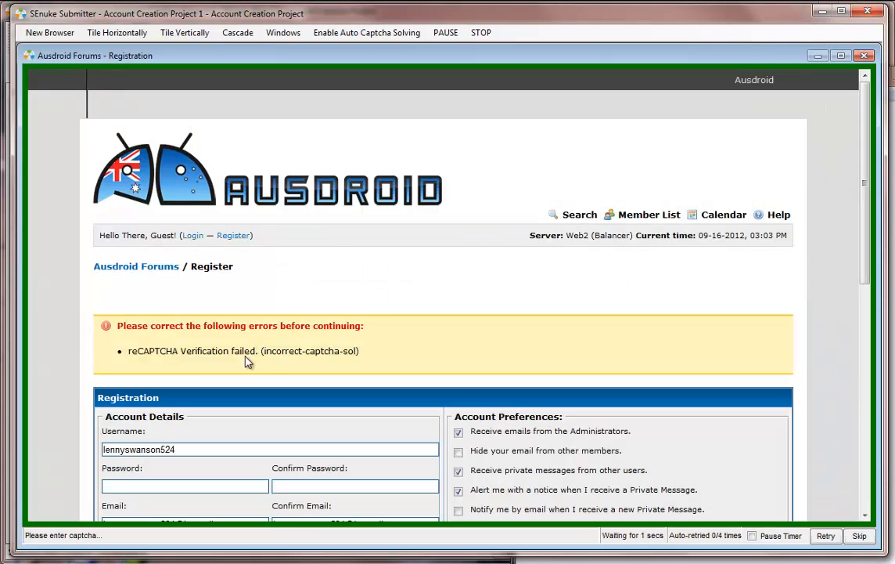
scroll(361, 343, "down", 3)
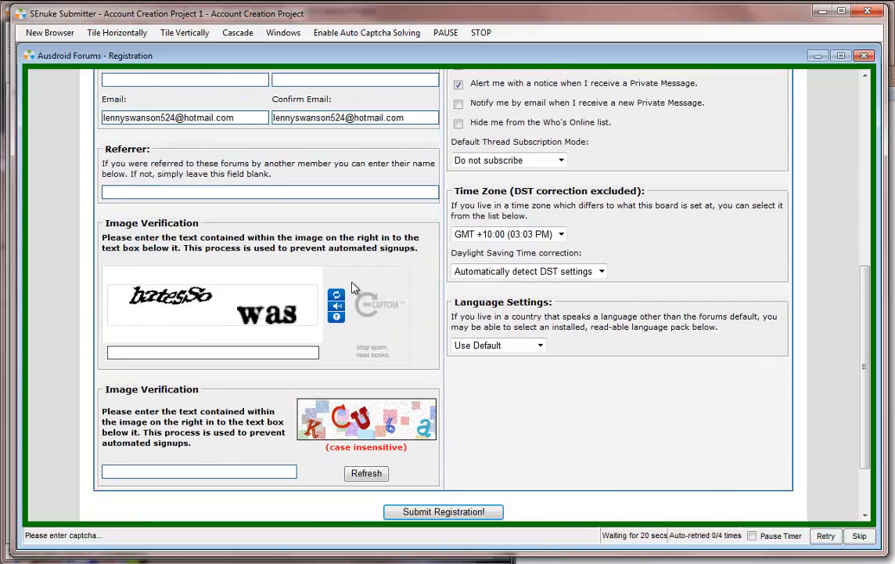
left_click(481, 32)
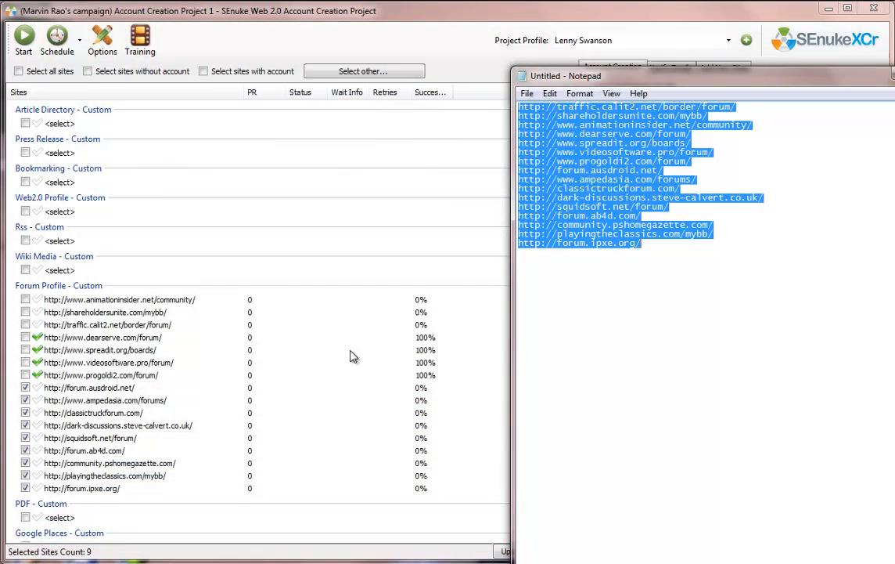
left_click(288, 387)
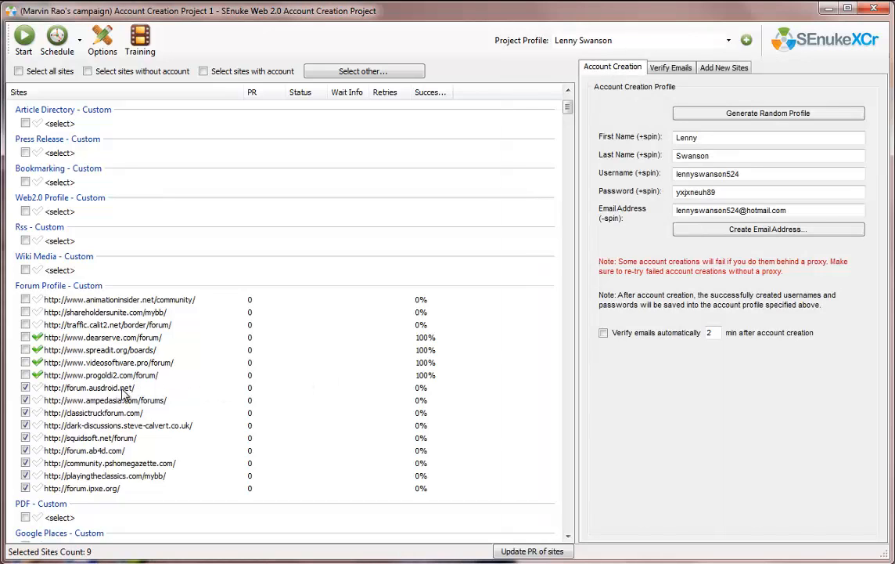
right_click(104, 391)
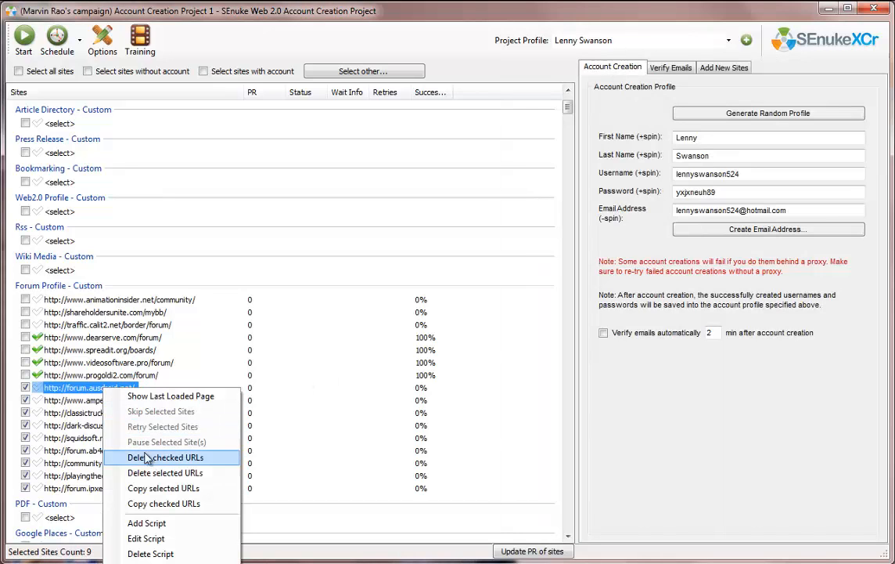
left_click(171, 493)
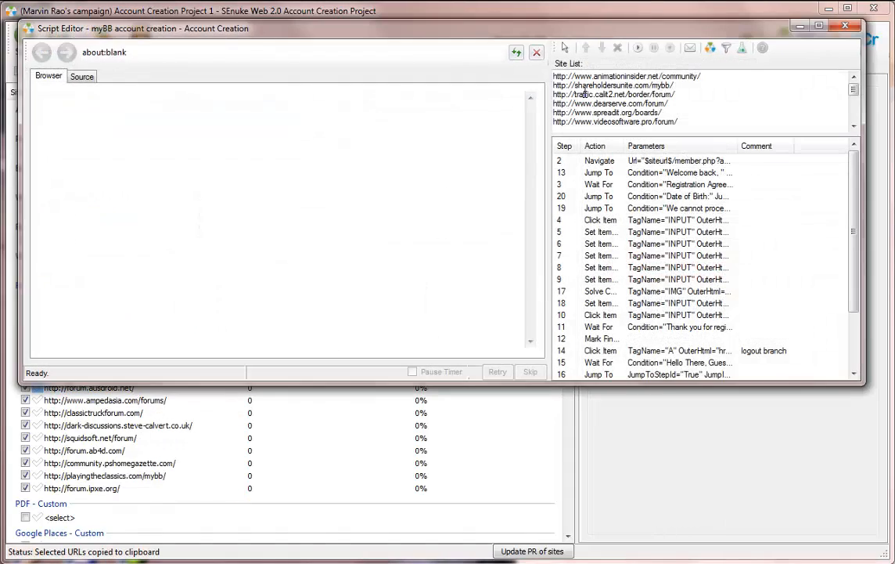
left_click_drag(547, 32, 537, 16)
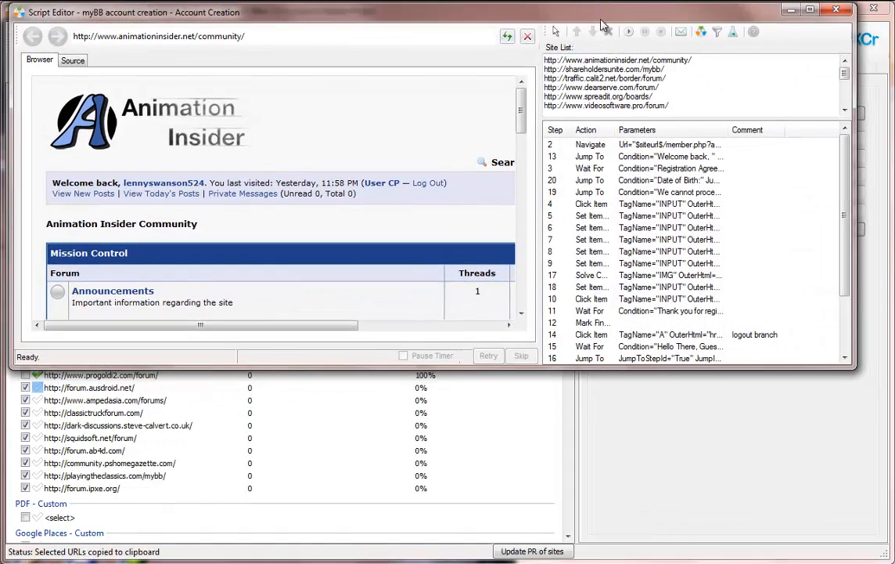
left_click_drag(854, 367, 892, 560)
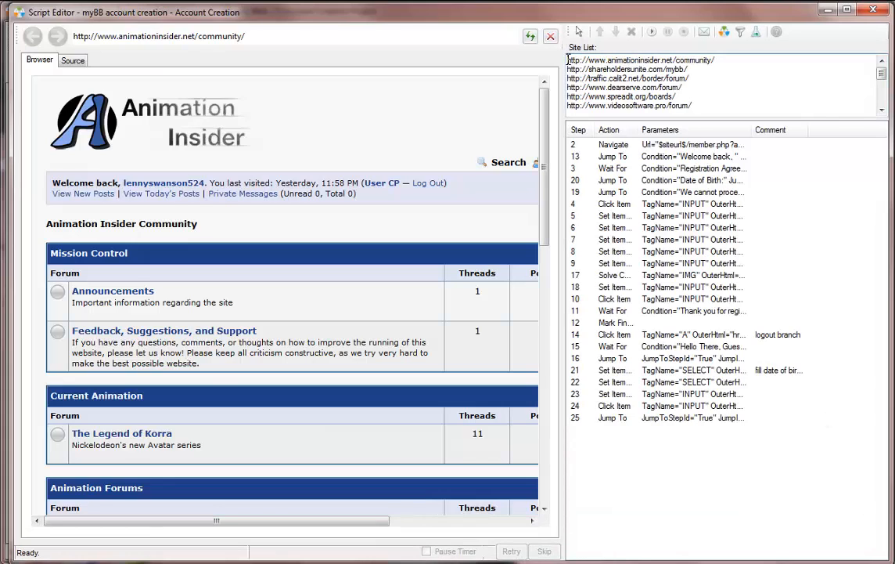
key("Return")
key("Up")
key("ctrl+v")
key("Delete")
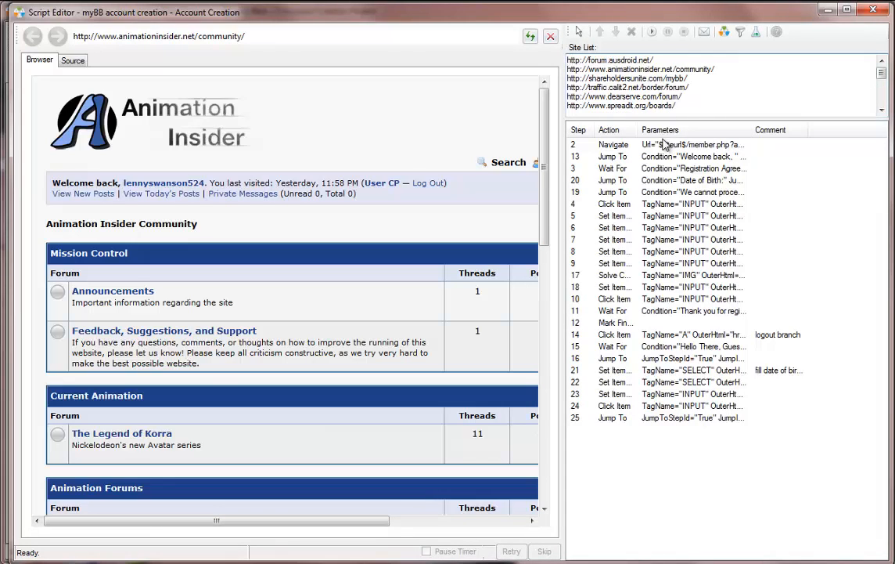
Run the myBB script on the Ausdroid forum from its Navigate step until the registration form loads, showing both image verifications
left_click(598, 144)
left_click(655, 34)
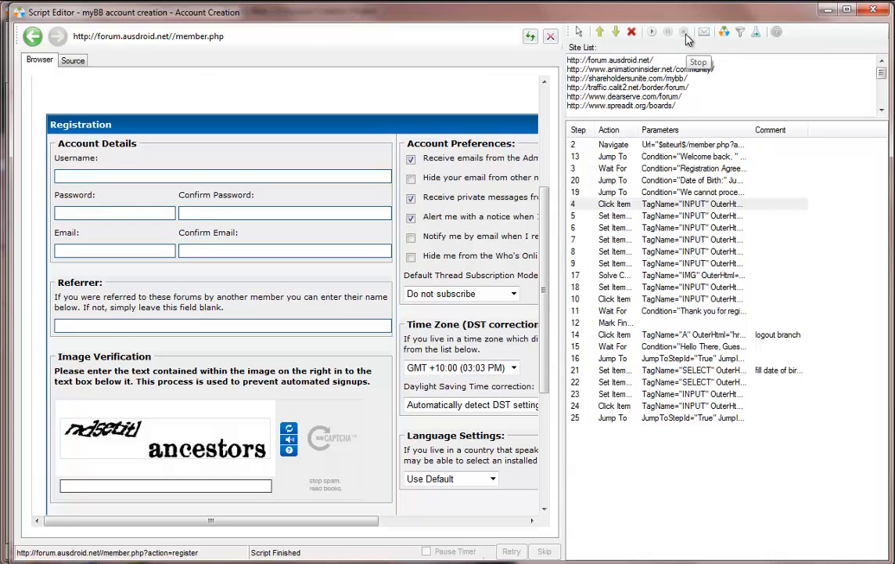
left_click_drag(545, 224, 547, 302)
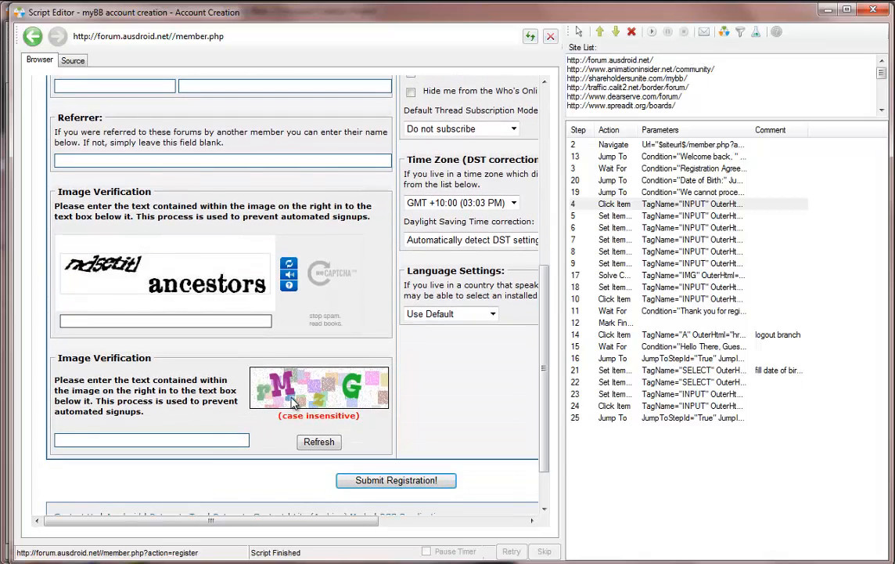
Add a Solve Captcha action for the reCAPTCHA image on the Ausdroid registration form
right_click(182, 270)
left_click(232, 309)
left_click(489, 304)
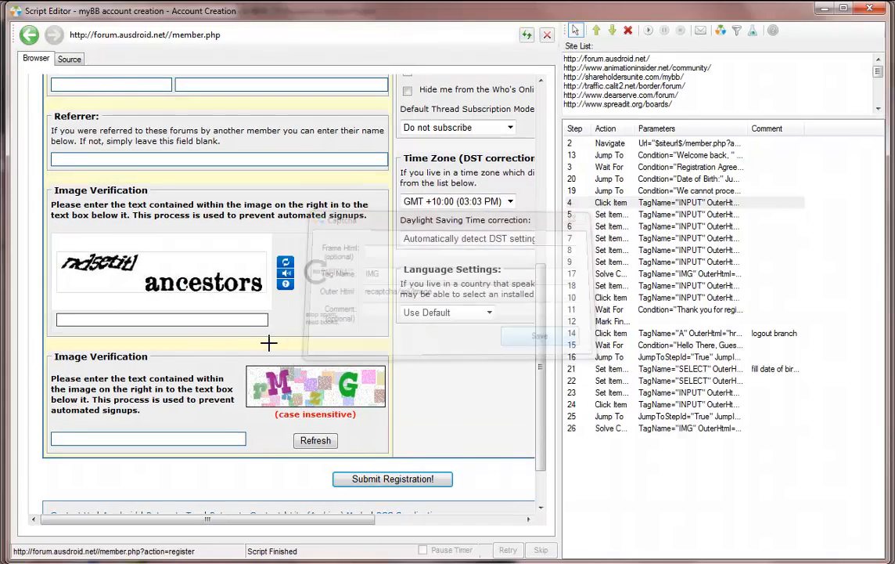
Add a Set Item Value action for the reCAPTCHA response field on the registration form
right_click(205, 323)
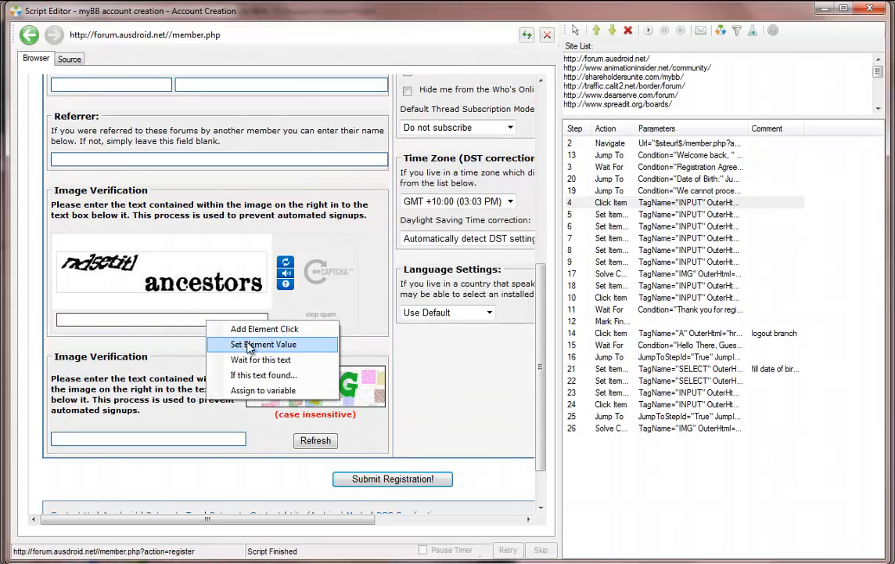
left_click(223, 342)
left_click(545, 409)
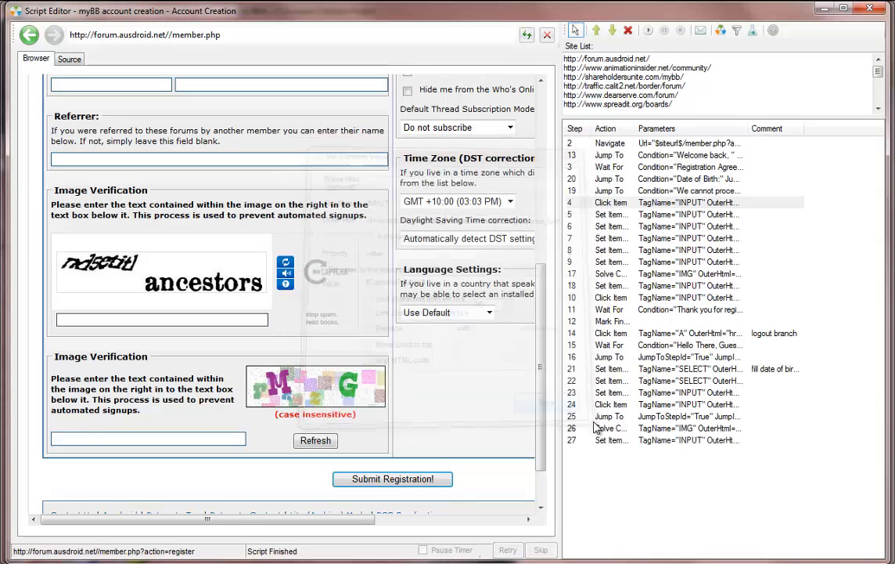
Move script steps 26 and 27 directly above Solve Captcha step 17, and widen the Action column to show full action names
left_click_drag(636, 467, 628, 430)
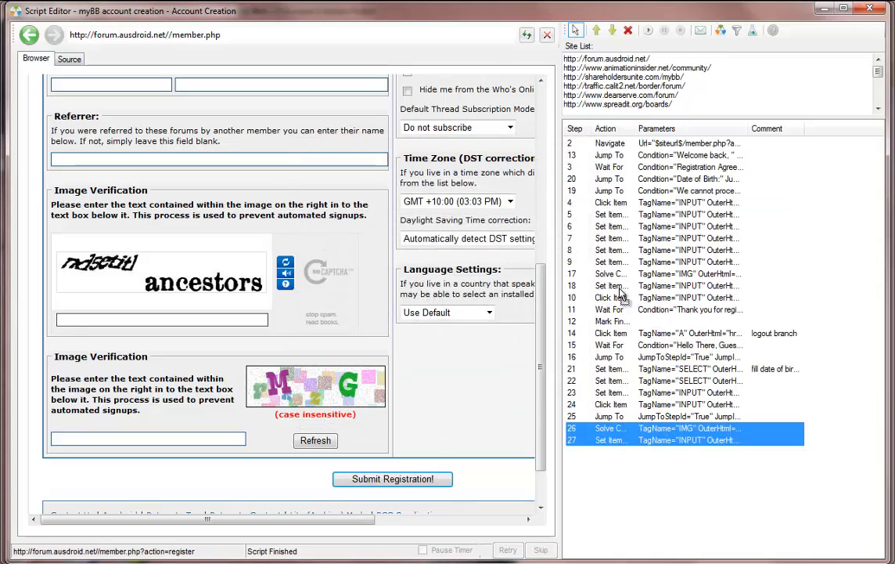
left_click_drag(614, 275, 615, 270)
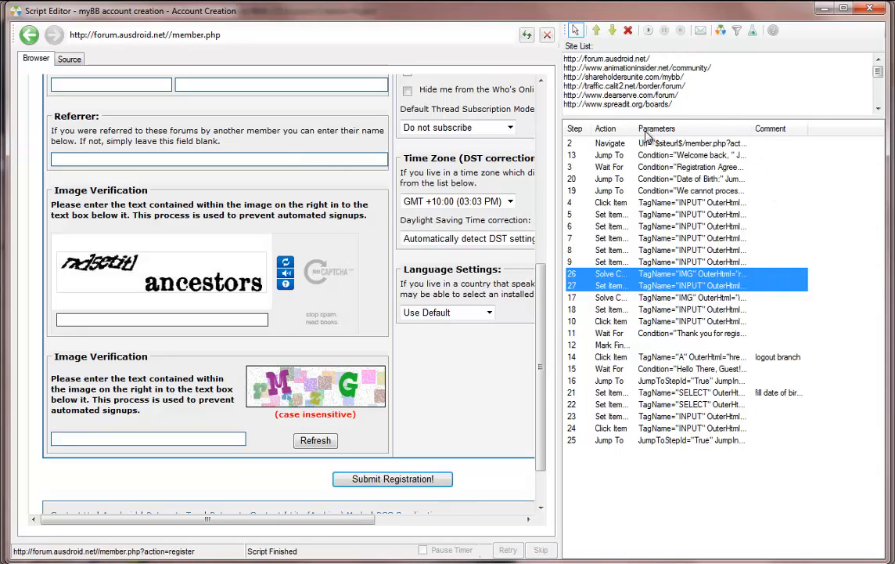
left_click_drag(636, 129, 700, 132)
Select the four captcha actions, steps 26, 27, 17 and 18, for review and close the script editor
left_click(617, 318)
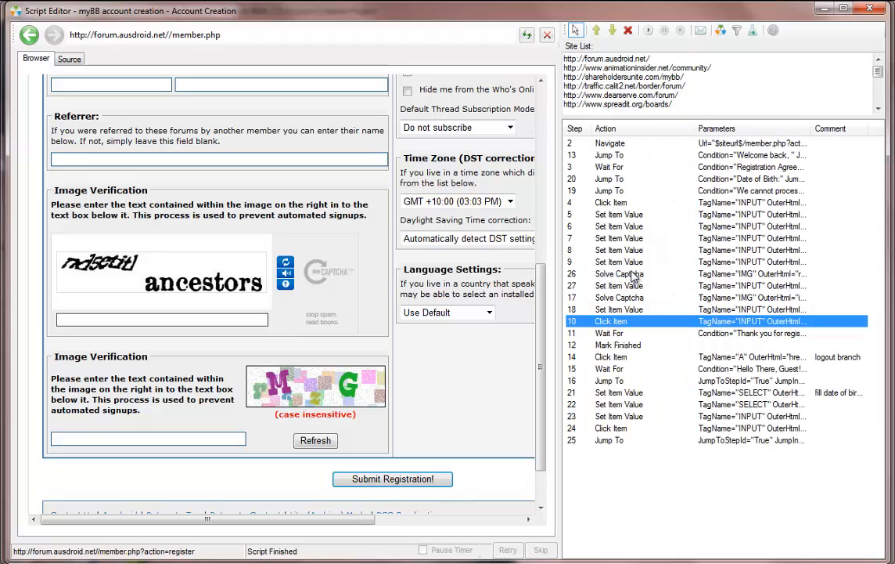
left_click(633, 274)
left_click(636, 310, "shift")
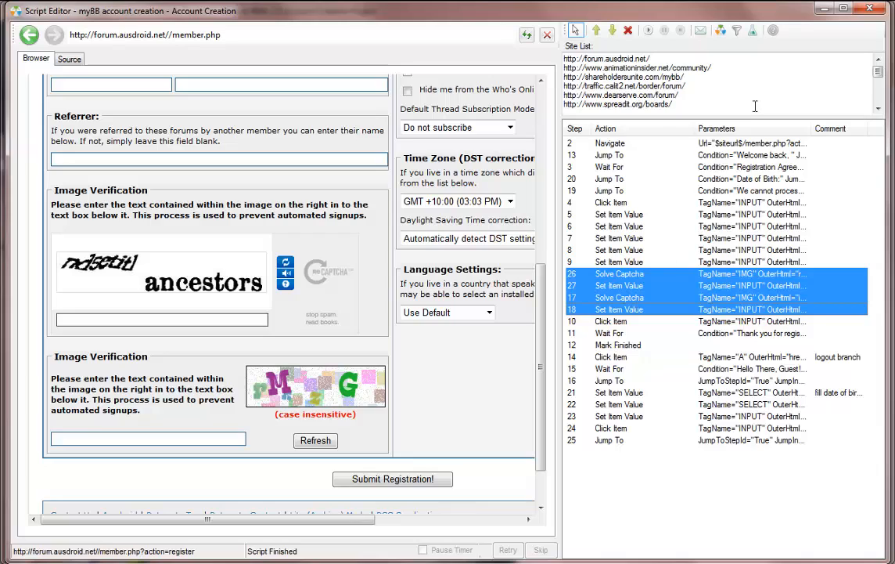
left_click(869, 9)
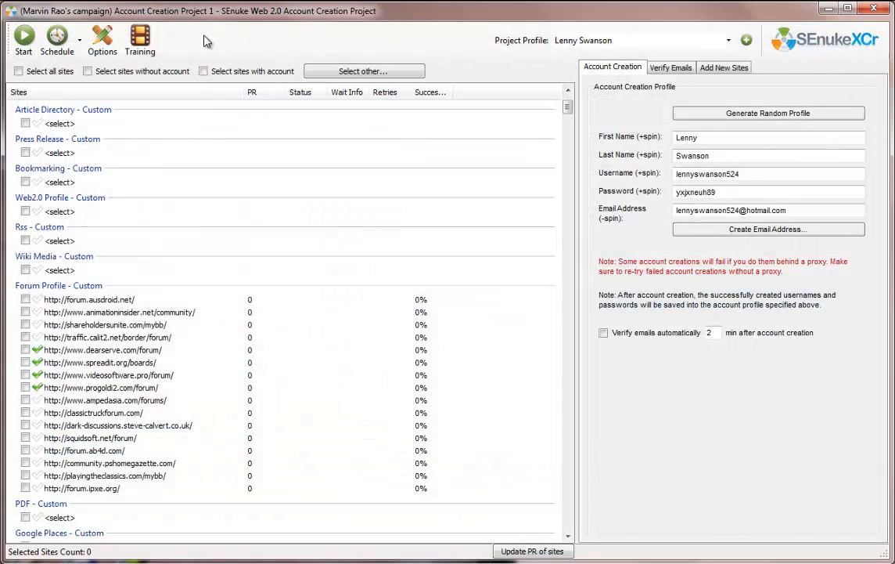
Set the Submitter's initial number of browsers to 18 in the general options and save them
left_click(102, 39)
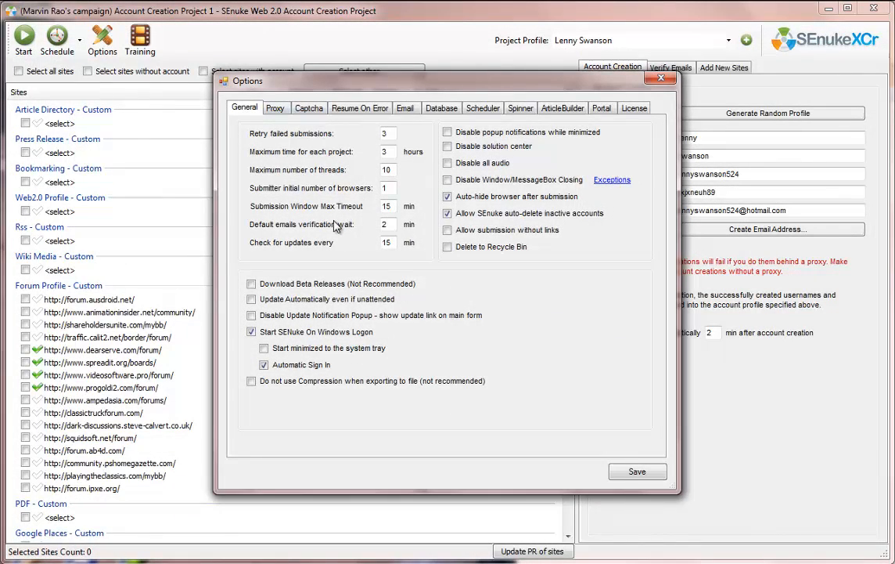
double_click(386, 188)
type("18")
left_click(635, 472)
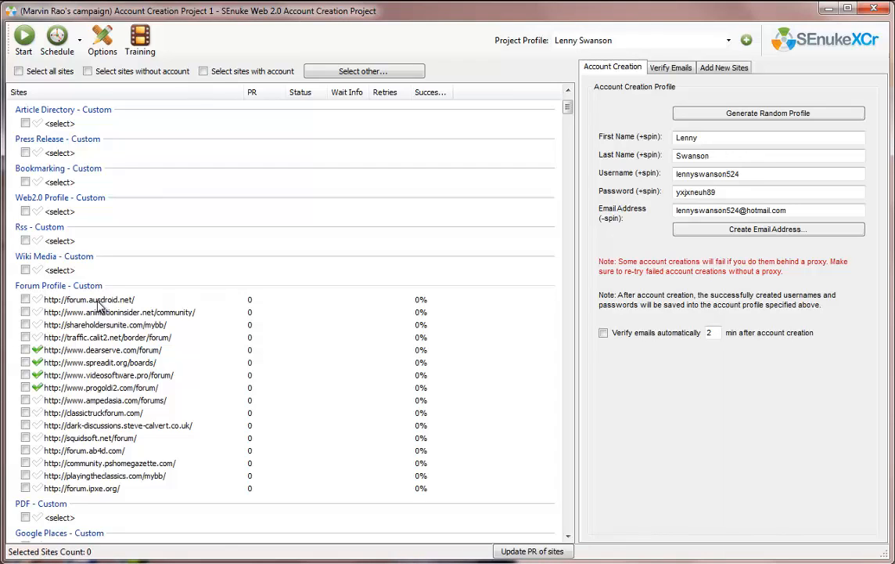
Open the myBB account creation script from the dearserve.com forum entry and enlarge the script editor window
left_click(140, 354)
double_click(141, 354)
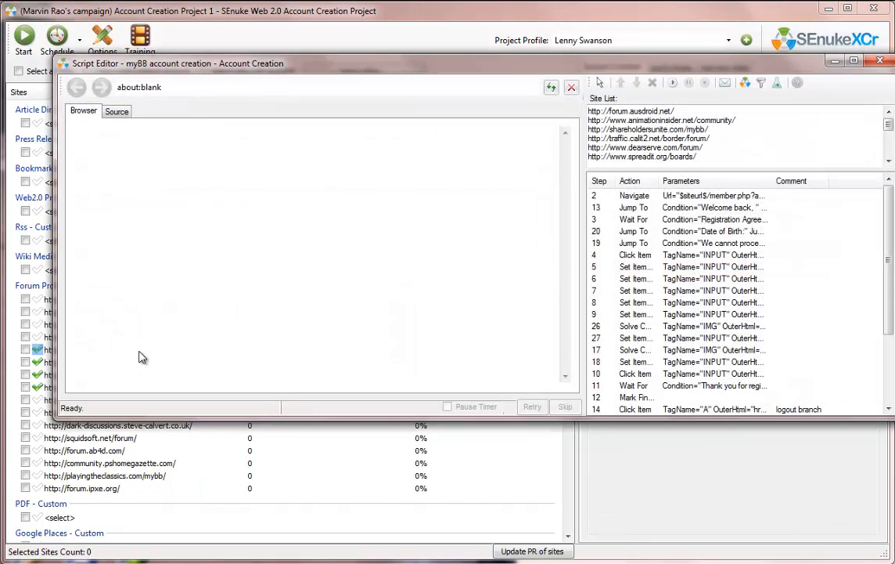
left_click_drag(759, 70, 712, 26)
left_click_drag(847, 373, 878, 556)
Try to remove sites with less than 100% success from the script's site list
left_click(734, 42)
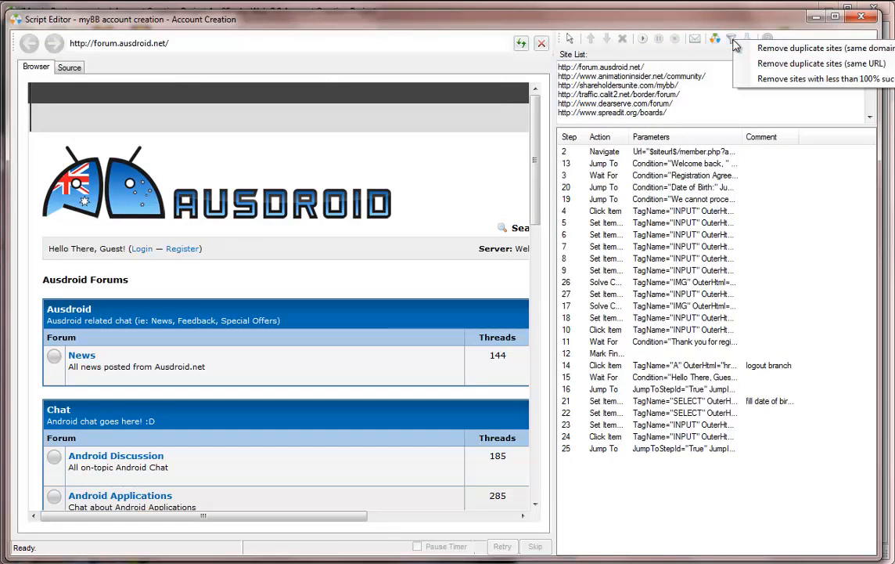
left_click(784, 79)
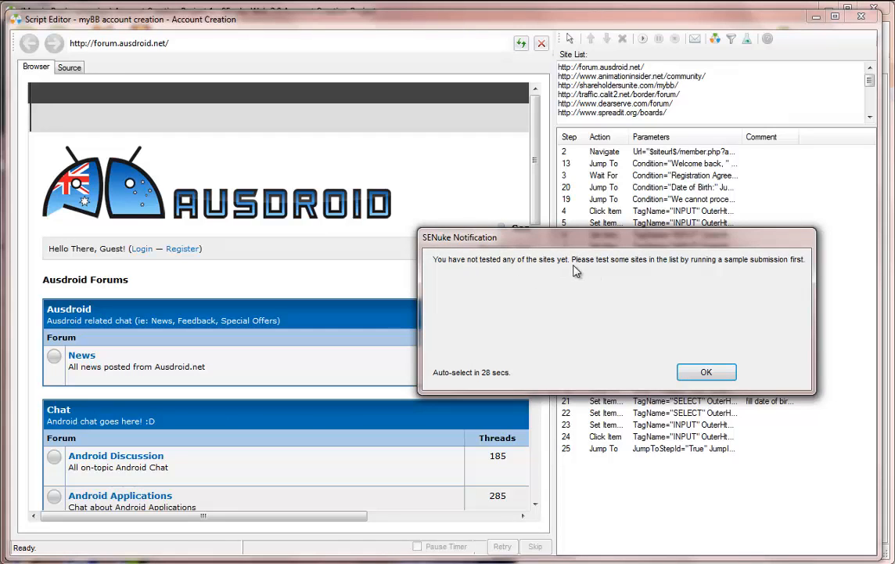
left_click(725, 372)
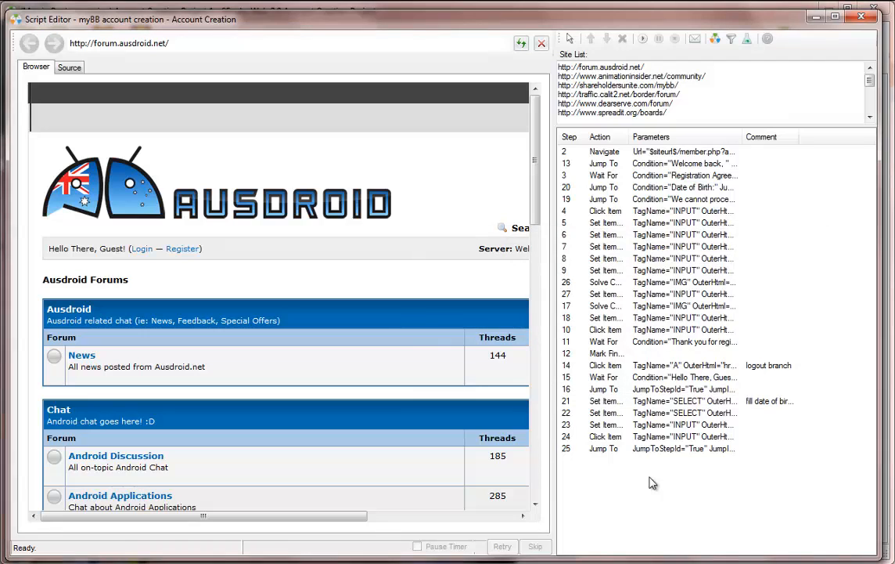
Widen the Parameters column of the script's step list and review the site list's filtering options
left_click_drag(692, 479, 739, 494)
left_click_drag(741, 137, 797, 137)
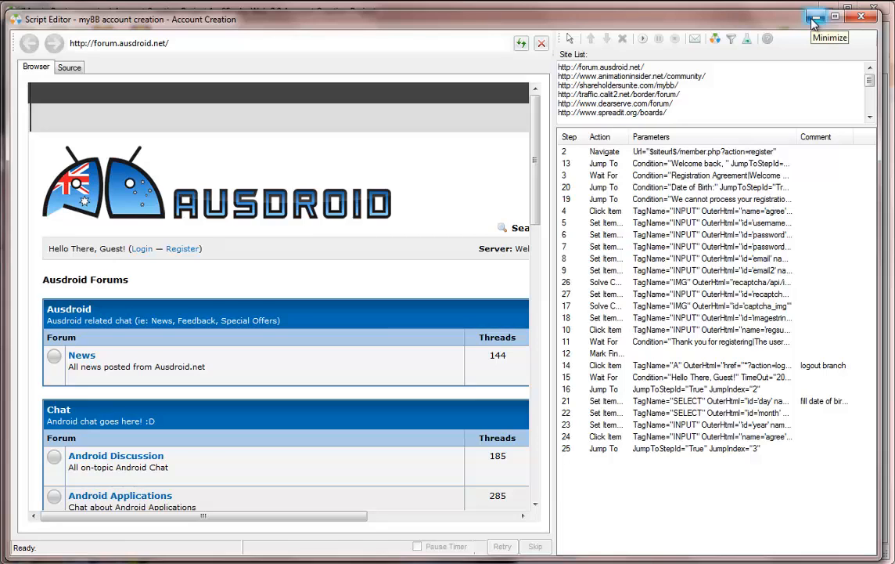
left_click(732, 38)
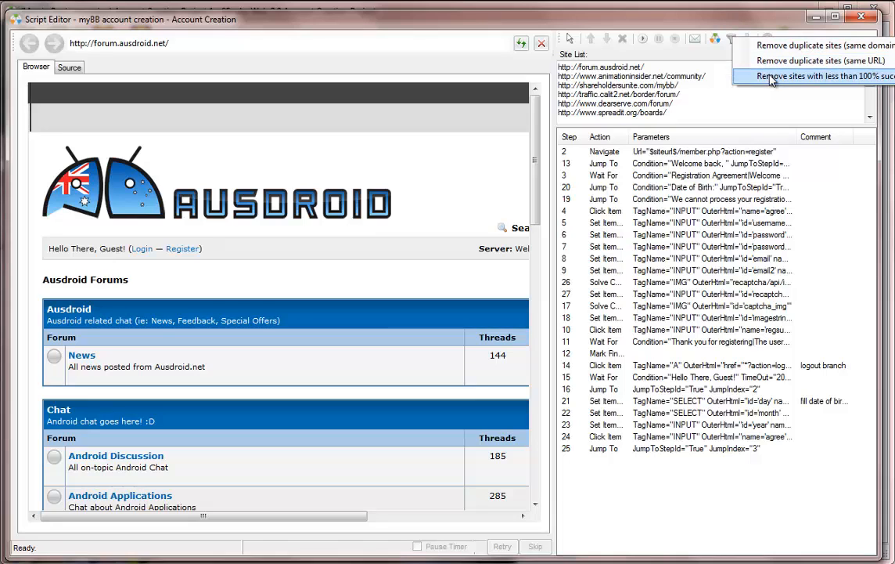
left_click(687, 102)
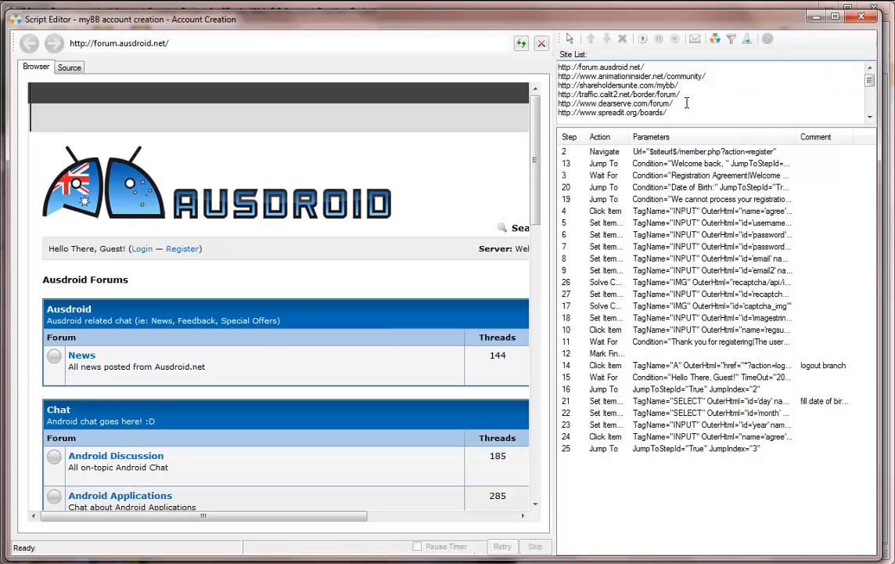